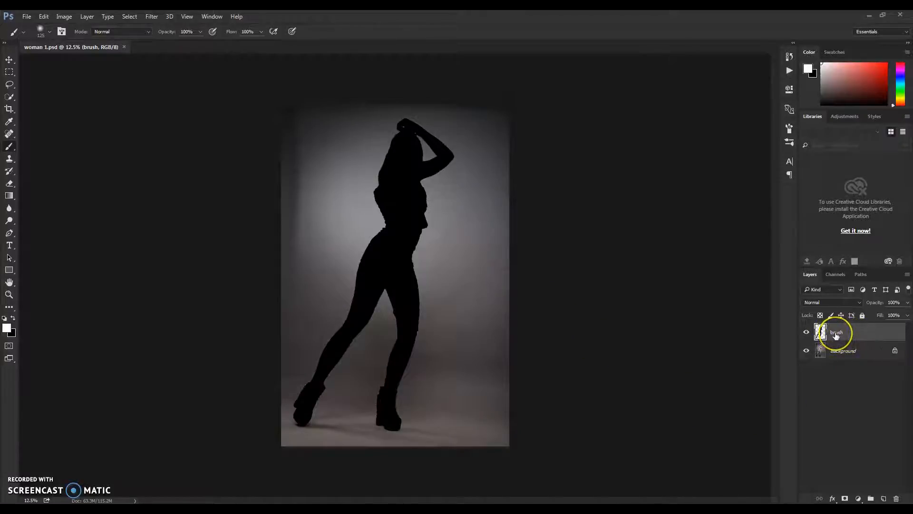
Delete the brush layer above the background.
key("Delete")
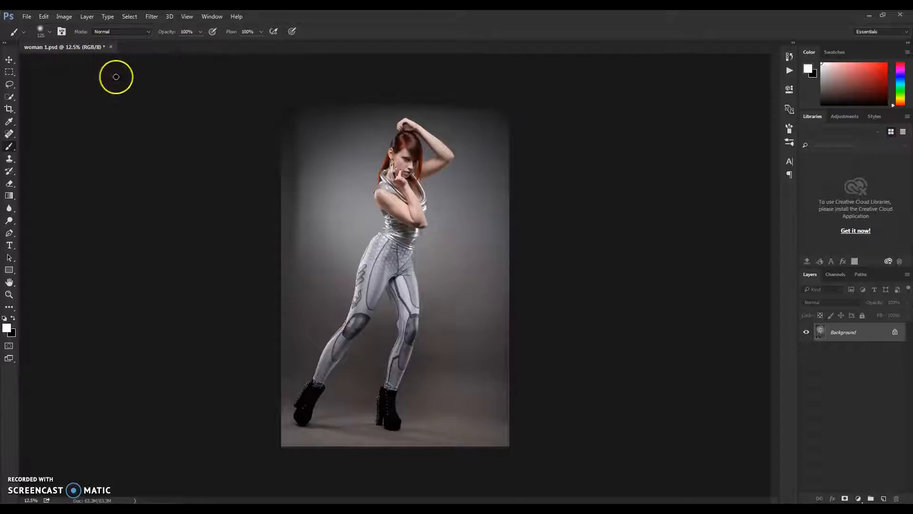
Choose English as the UI language in the Interface preferences and apply the settings.
left_click(44, 18)
left_click(44, 18)
left_click(44, 18)
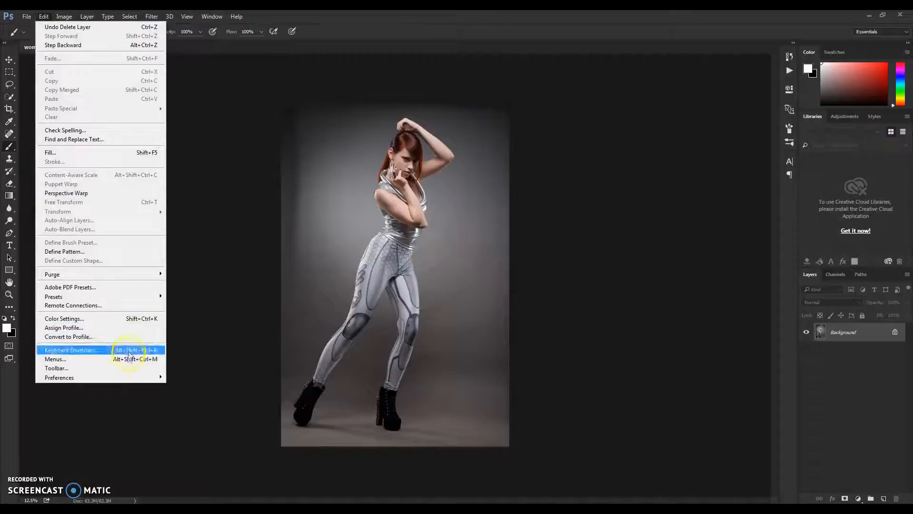
left_click(49, 16)
left_click(49, 15)
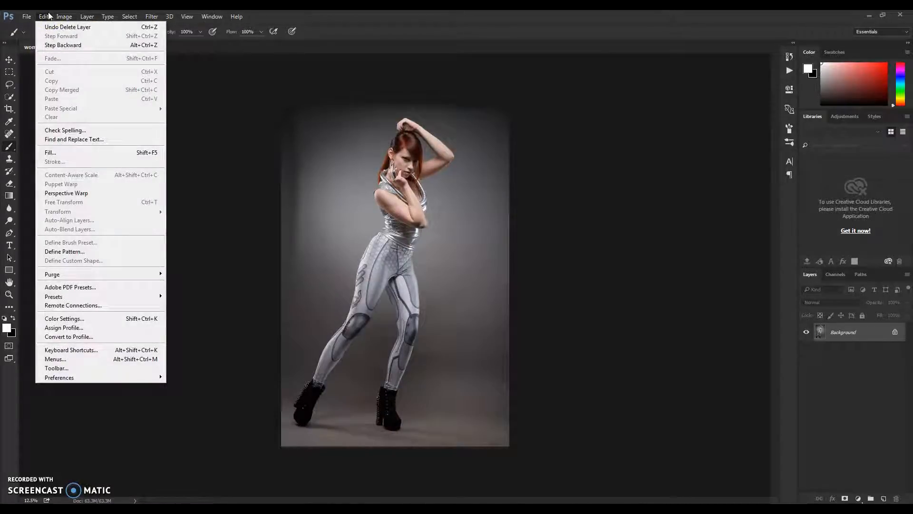
left_click(49, 16)
left_click(49, 16)
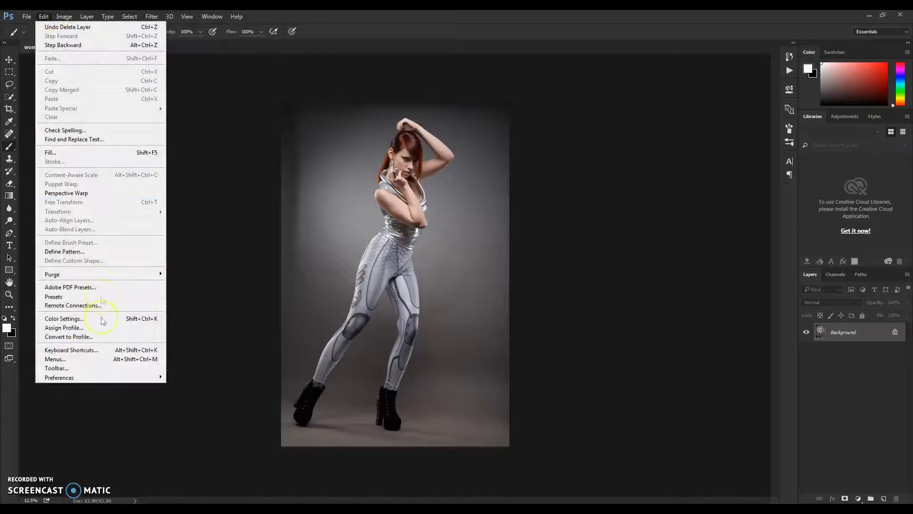
mouse_move(83, 377)
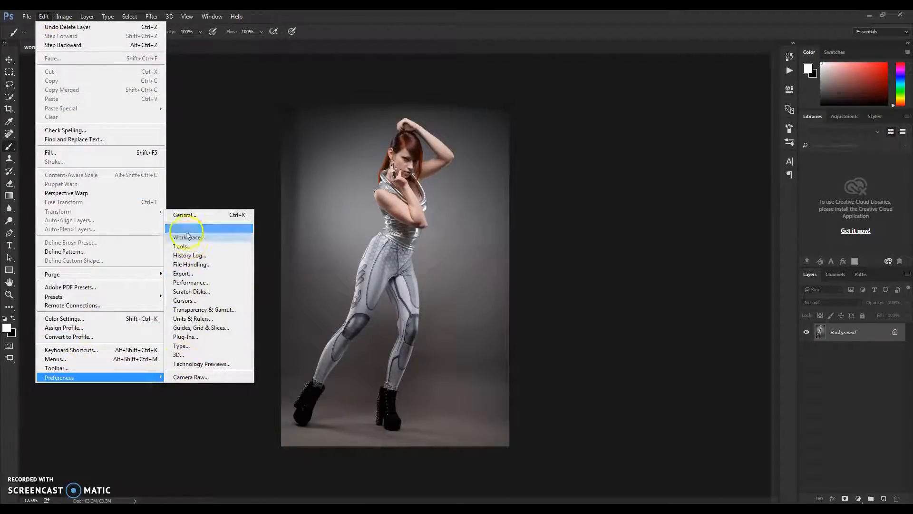
left_click(207, 227)
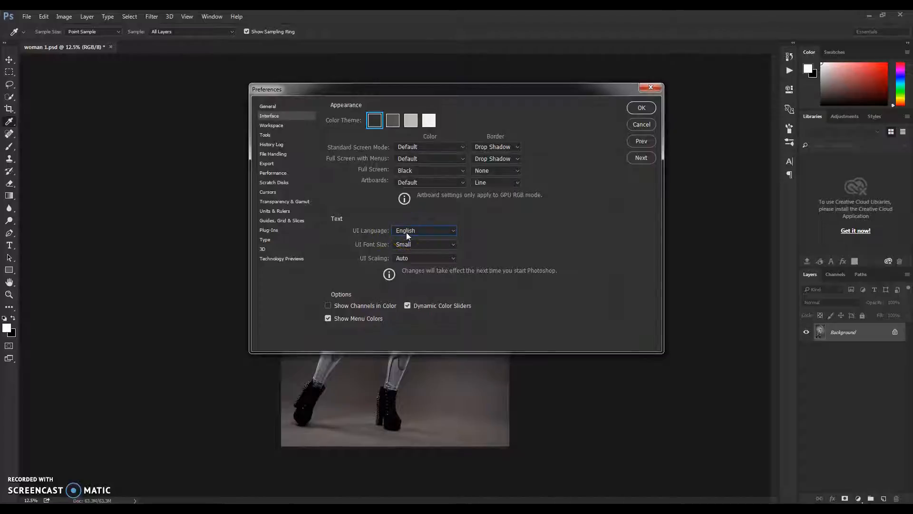
left_click(407, 233)
left_click(408, 238)
left_click(649, 108)
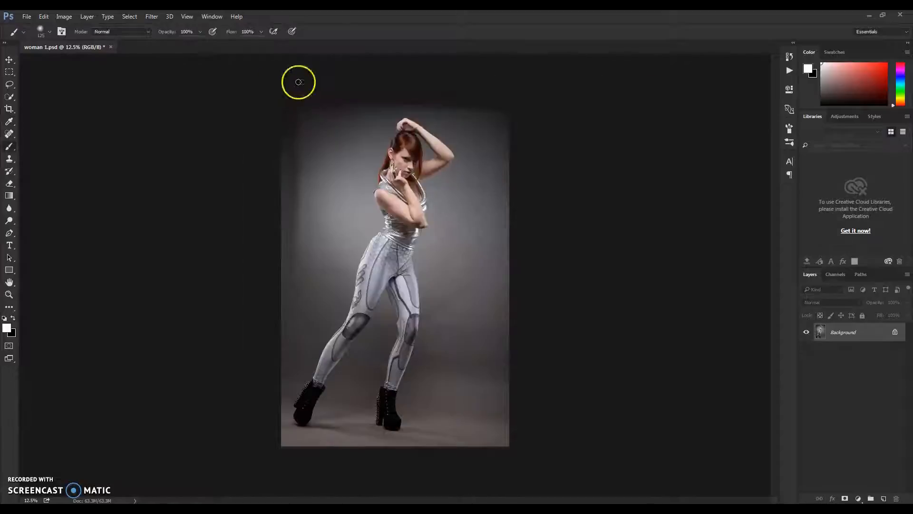
Examine the image's color mode and bit depth.
left_click(60, 19)
left_click(58, 19)
left_click(58, 18)
left_click(58, 19)
left_click(62, 19)
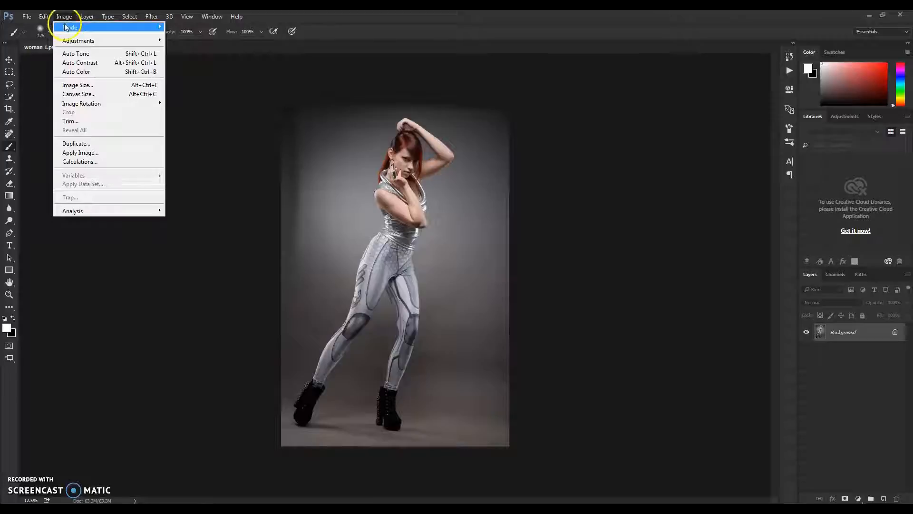
mouse_move(66, 27)
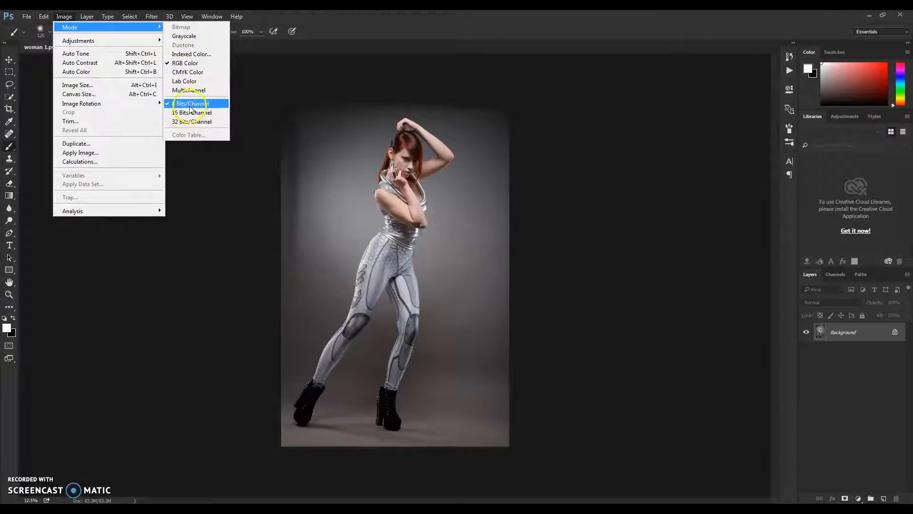
left_click(64, 16)
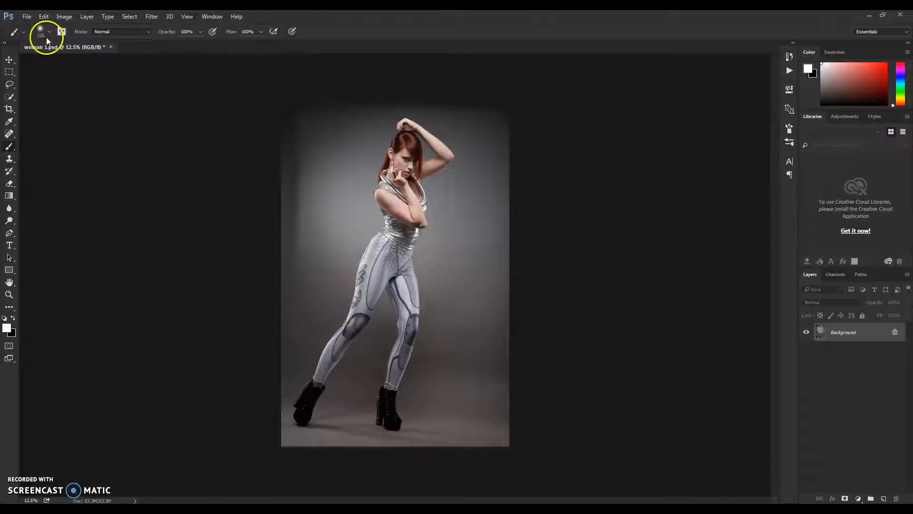
left_click(64, 19)
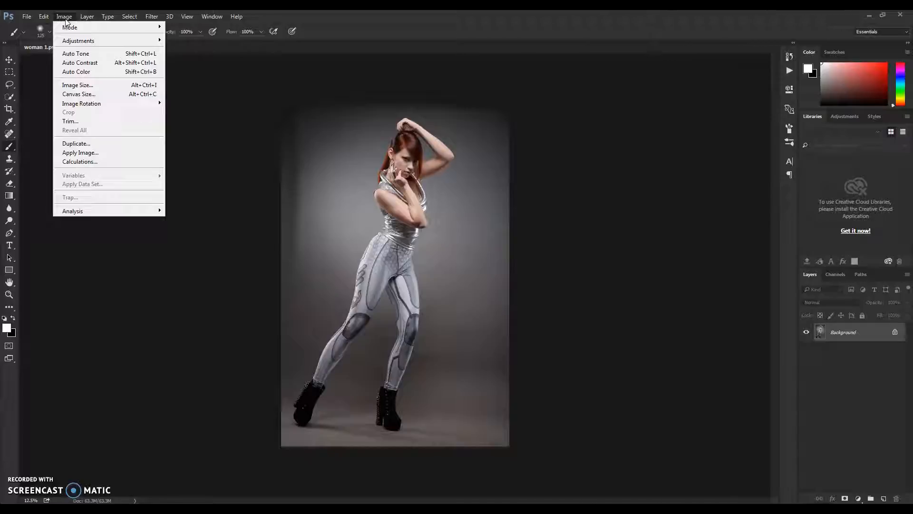
left_click(69, 18)
left_click(69, 19)
left_click(345, 15)
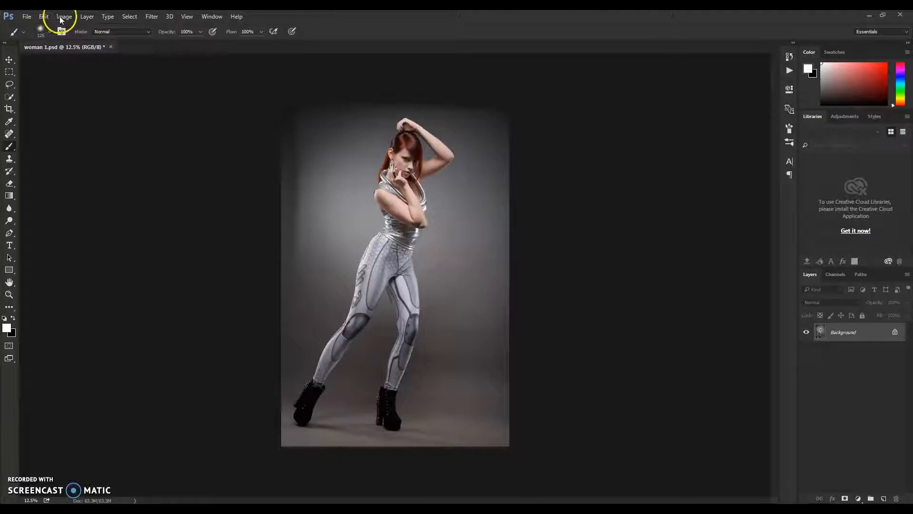
Inspect the image's width, height and resolution in Image Size, with its preview zoomed out on the figure.
left_click(61, 18)
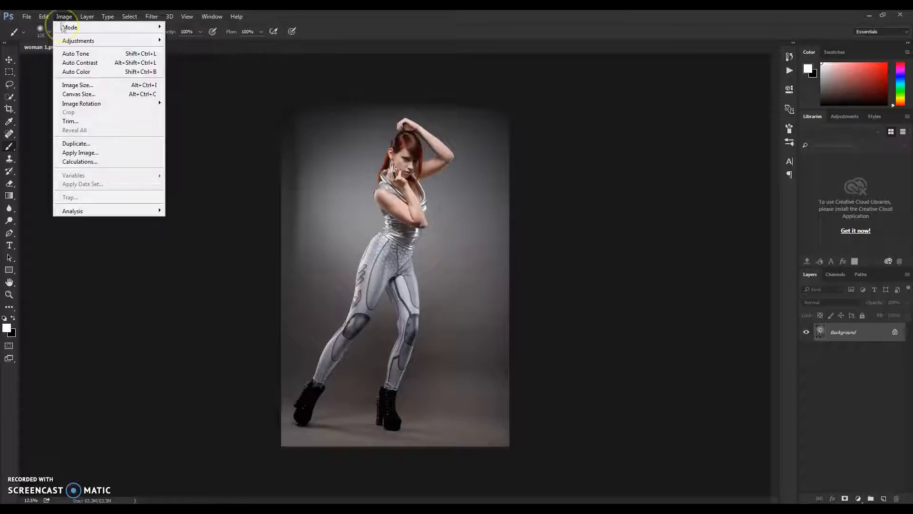
left_click(82, 86)
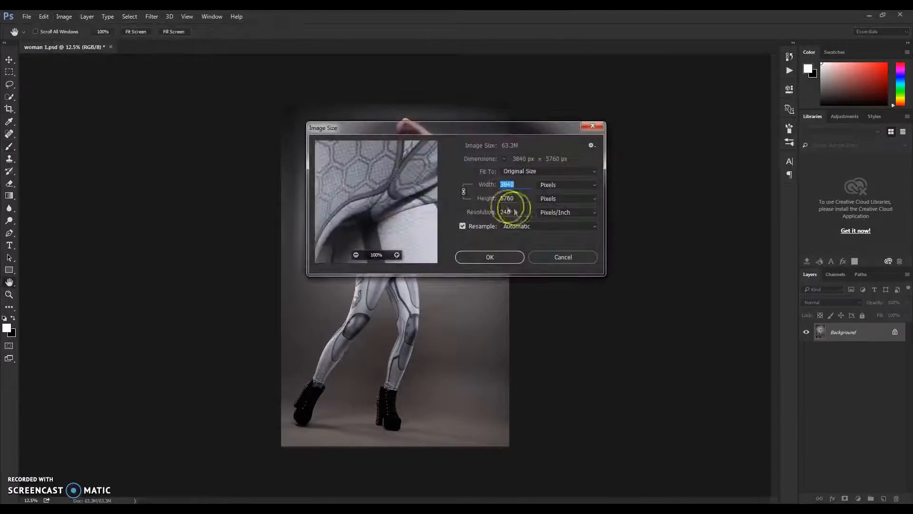
left_click(592, 125)
left_click(63, 16)
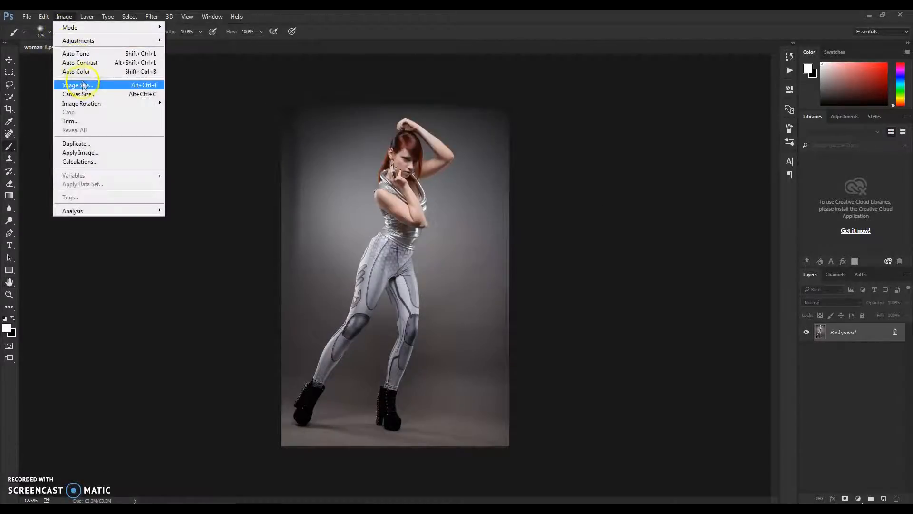
left_click(82, 85)
left_click_drag(370, 227, 361, 259)
left_click(355, 255)
left_click(355, 255)
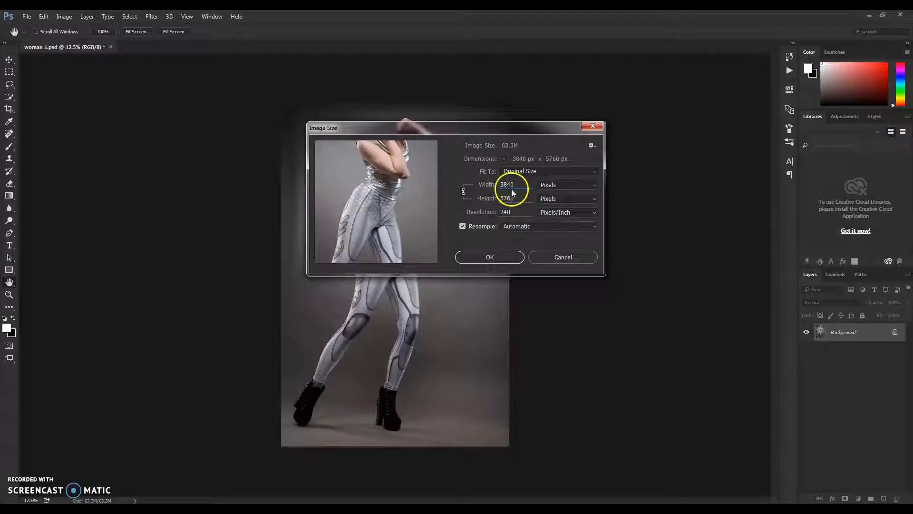
left_click(511, 188)
left_click(508, 210)
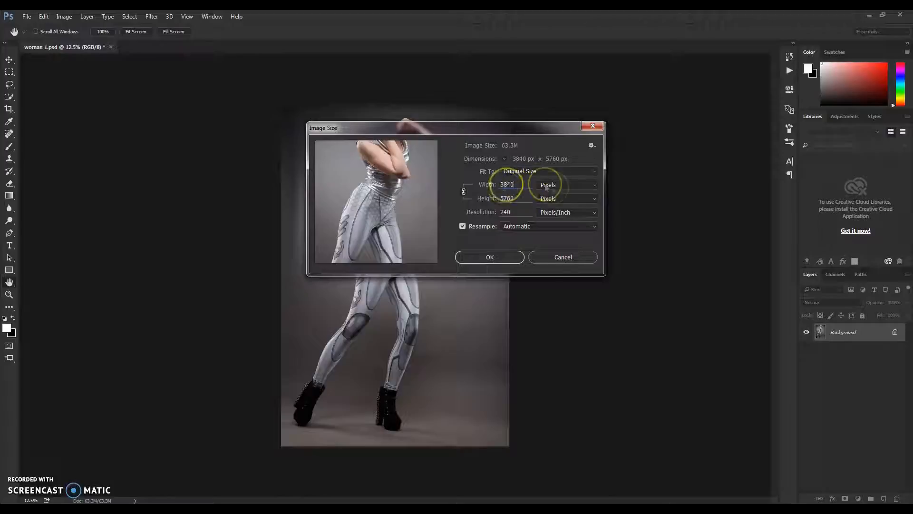
left_click(491, 258)
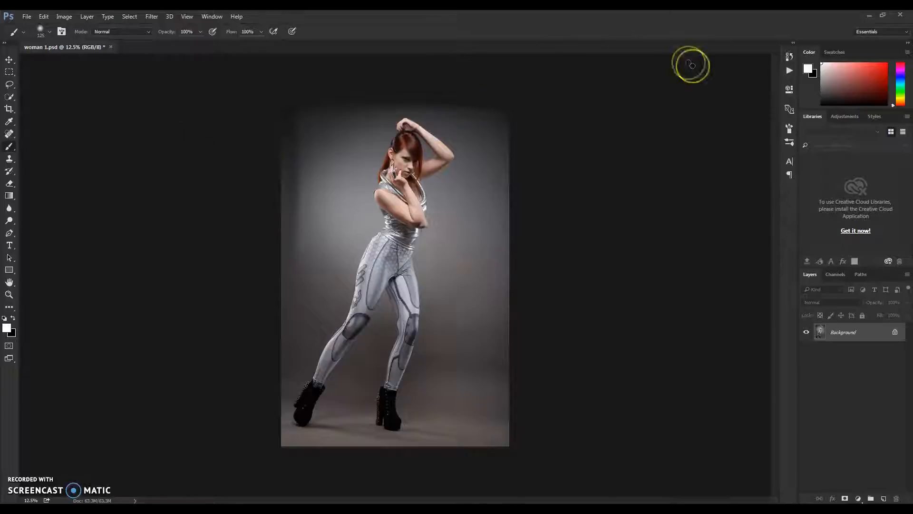
Look over the brush presets available for the Brush tool.
left_click(49, 33)
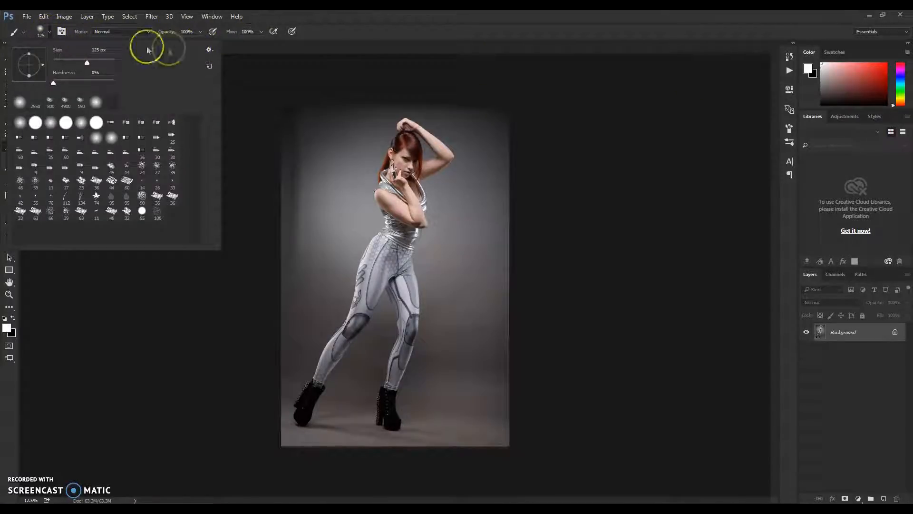
left_click(51, 31)
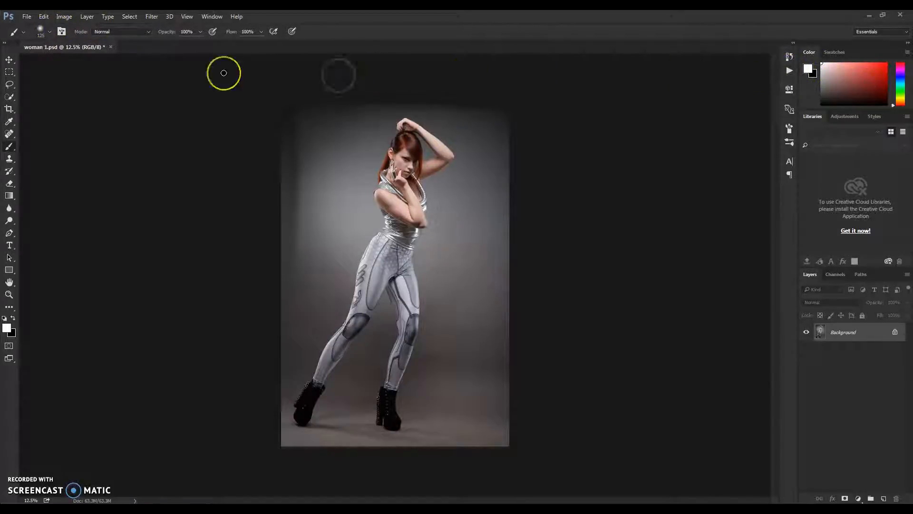
left_click(50, 33)
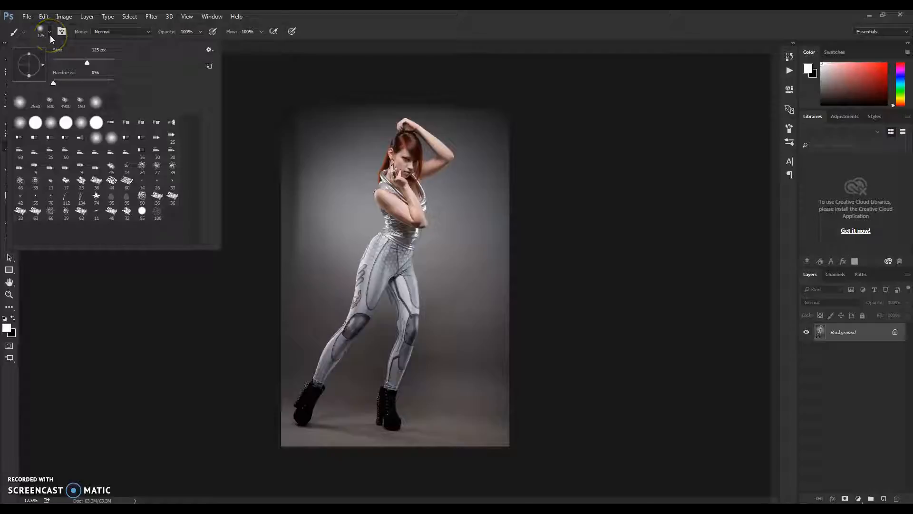
left_click(40, 29)
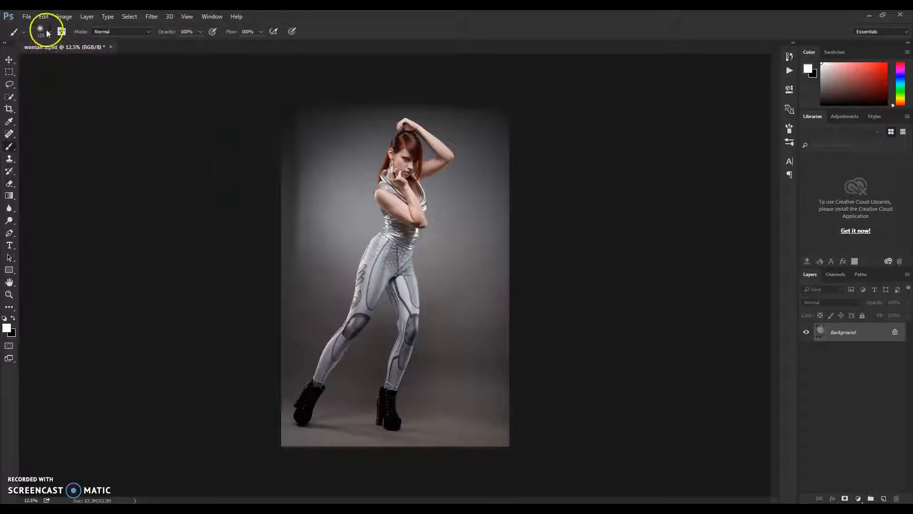
Activate the Brush tool and load the Dualize Action Brushes file from the Dualize Photoshop Action folder into the brush presets.
left_click(10, 58)
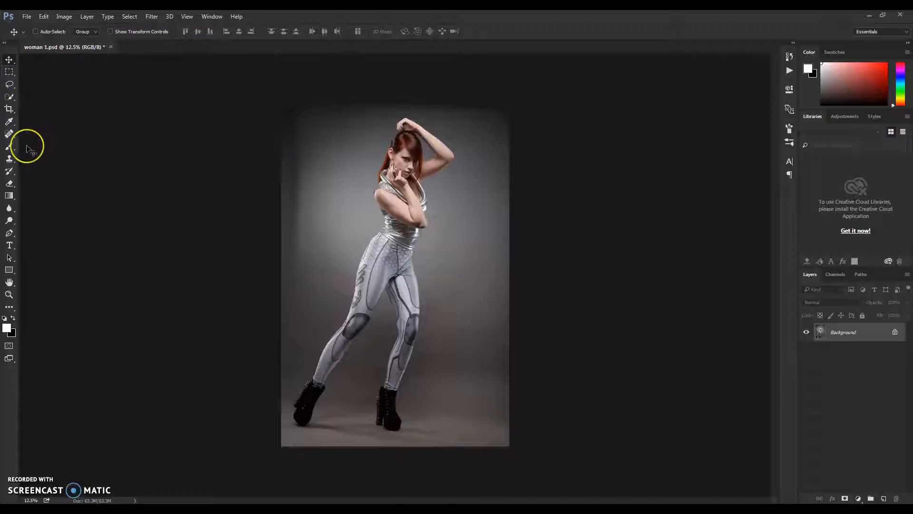
left_click(10, 146)
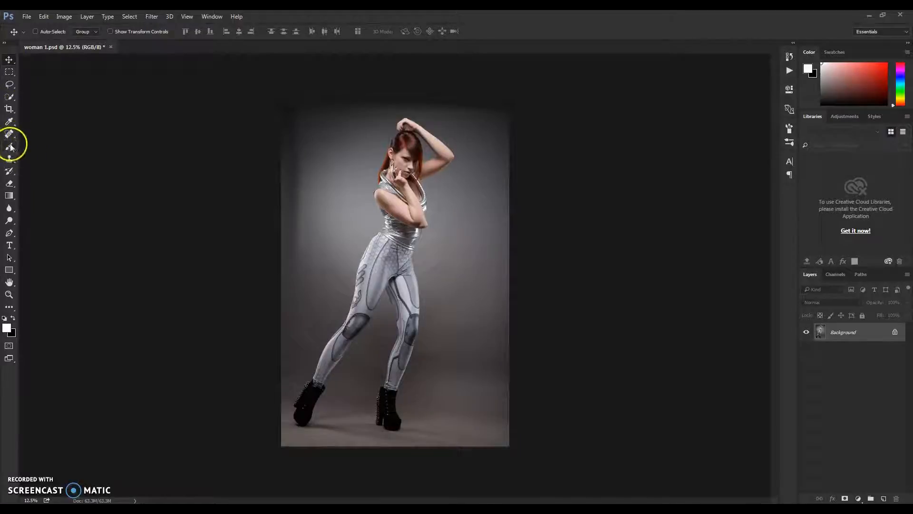
left_click(10, 145)
left_click(49, 34)
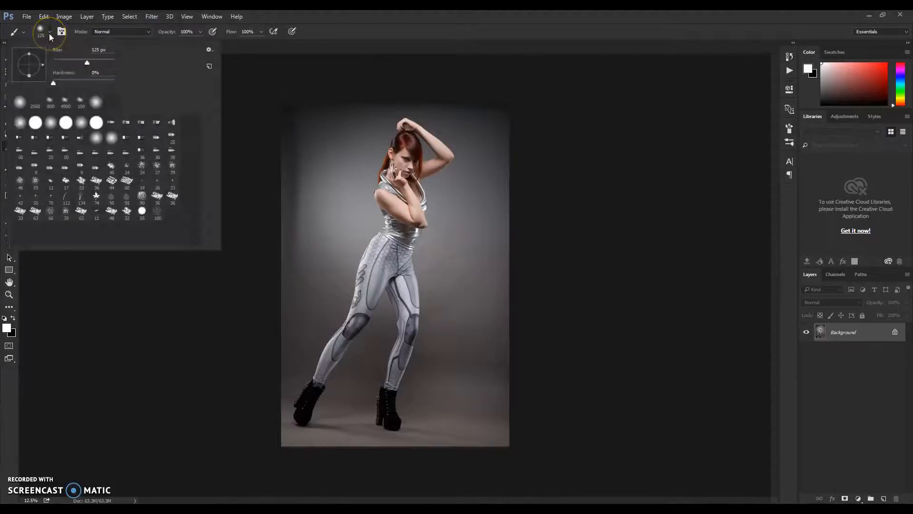
left_click(209, 51)
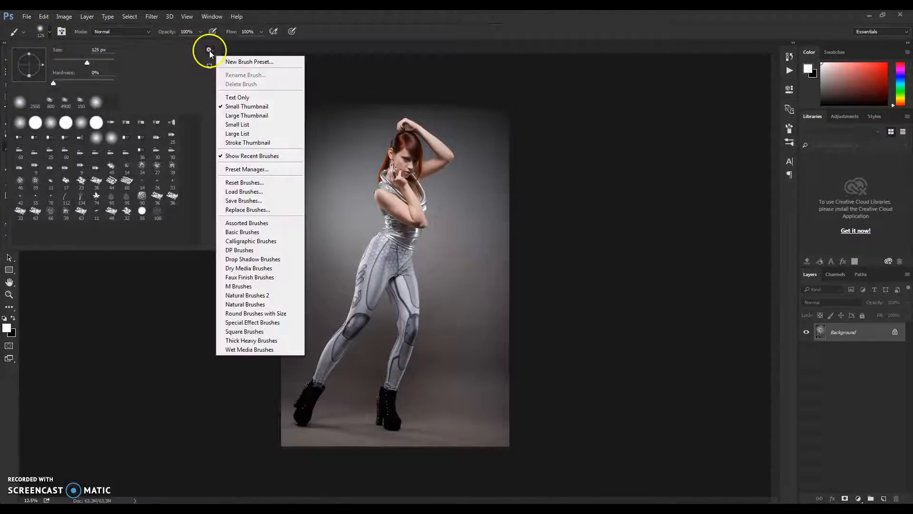
left_click(244, 191)
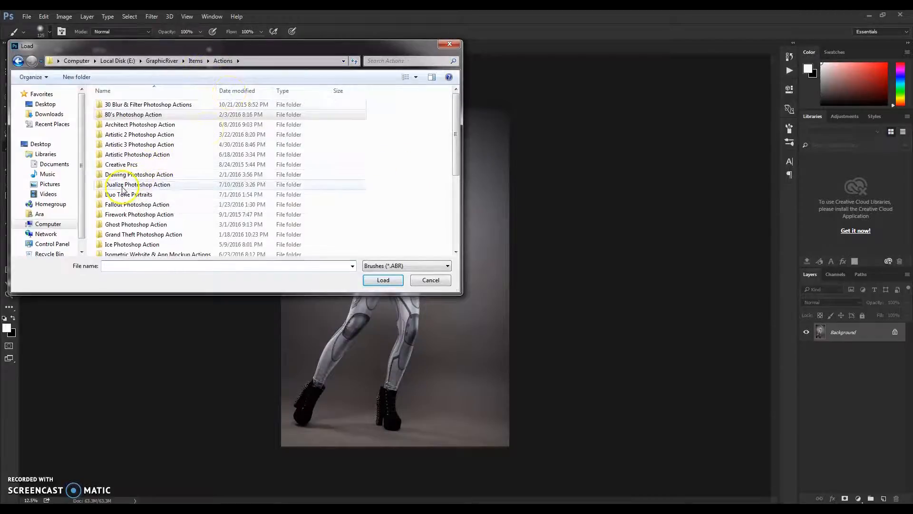
left_click(147, 185)
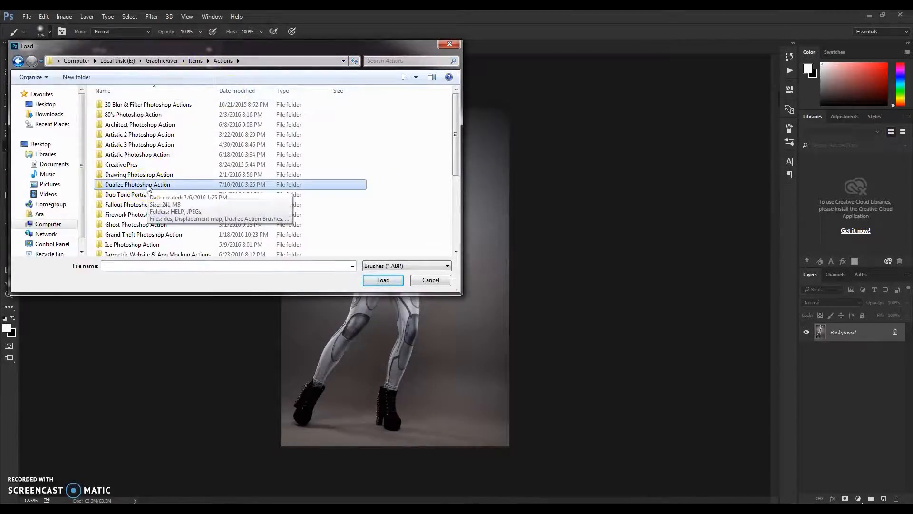
double_click(148, 187)
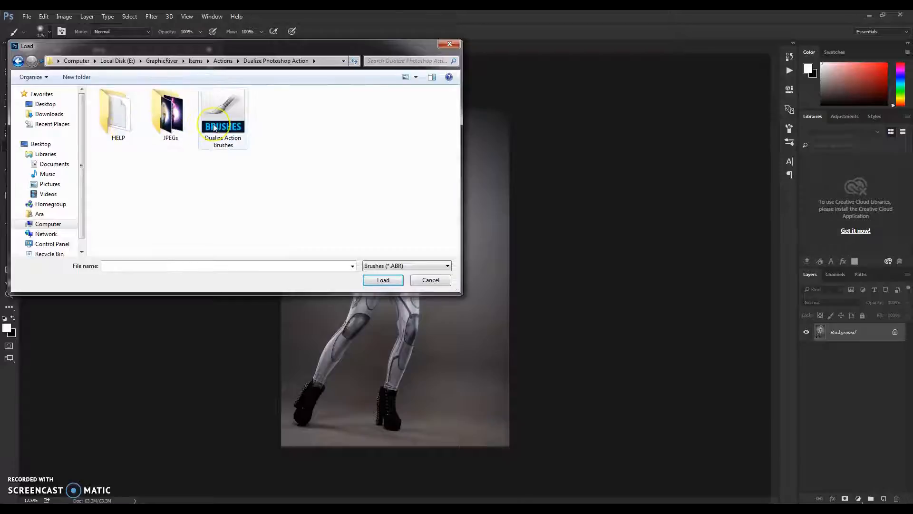
double_click(241, 124)
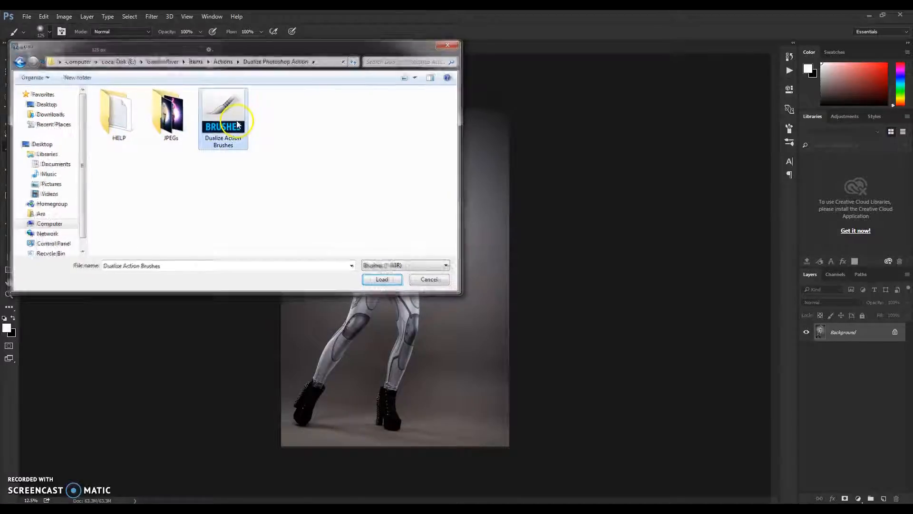
left_click(51, 33)
left_click(50, 32)
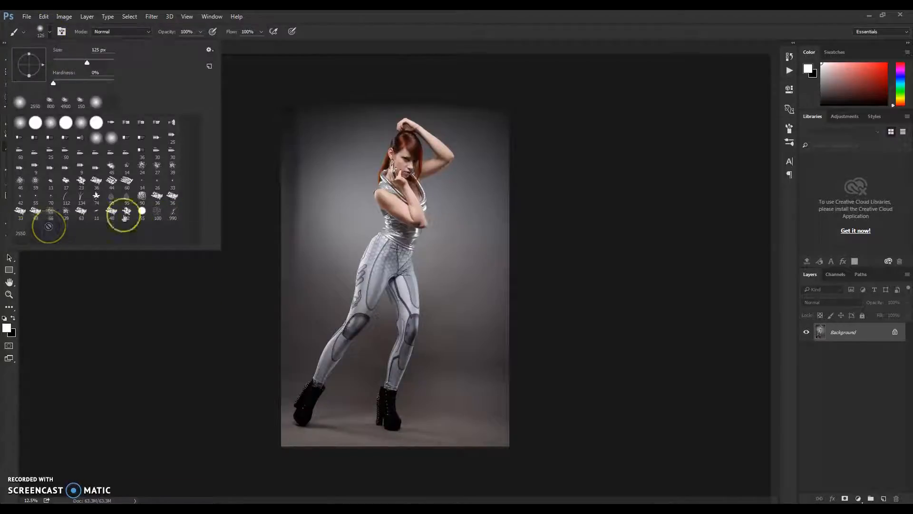
left_click(47, 32)
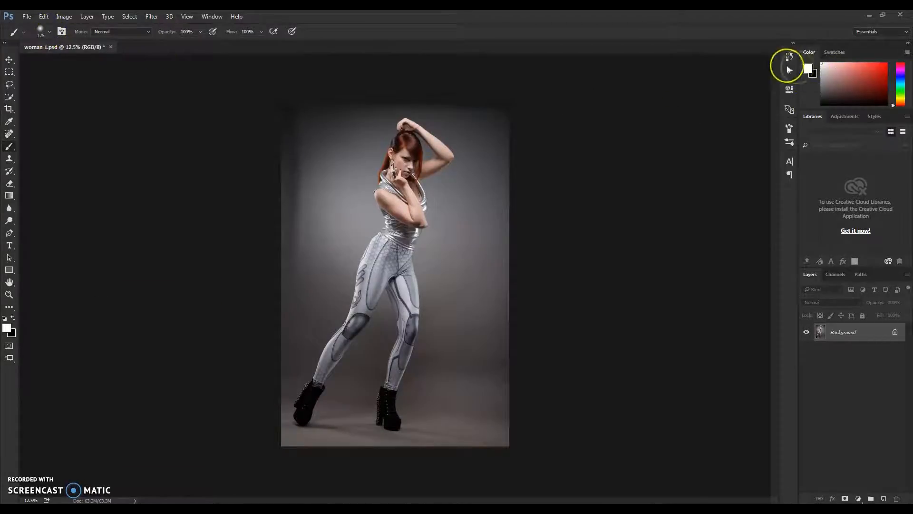
Open the Actions panel.
left_click(789, 70)
left_click(789, 70)
left_click(211, 16)
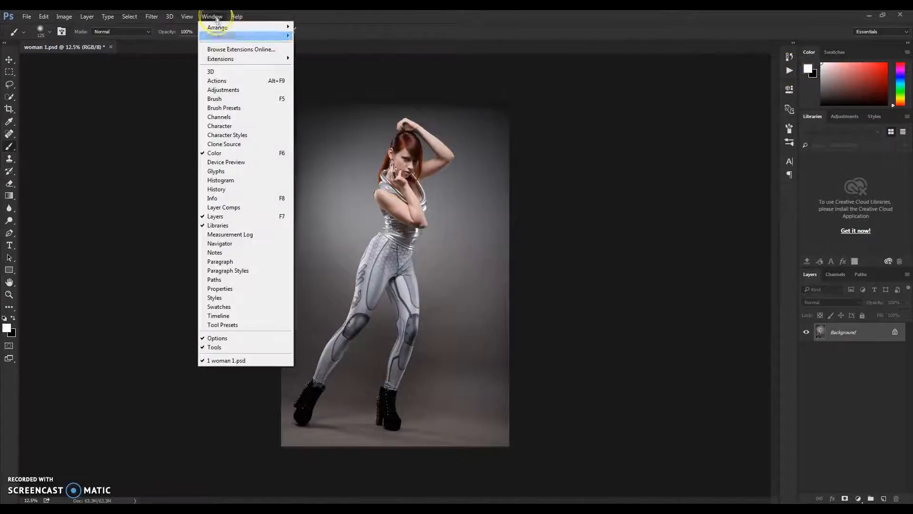
left_click(228, 81)
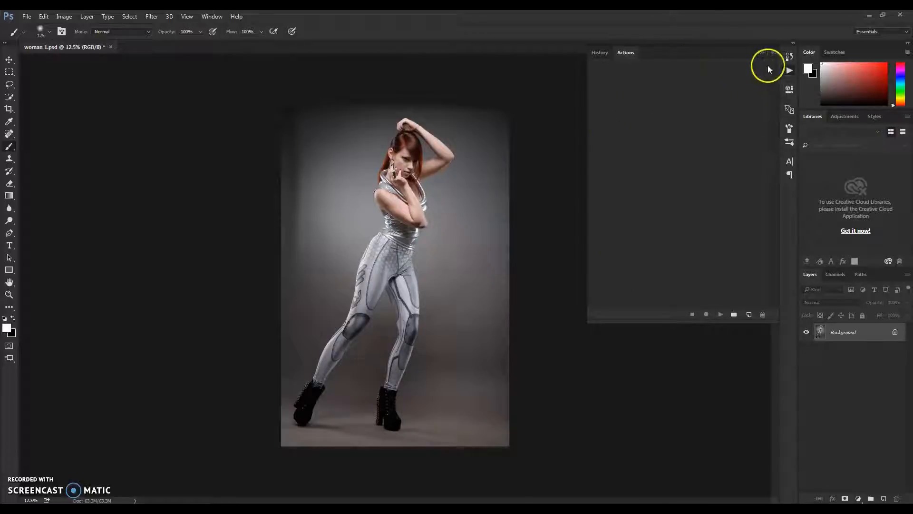
Load the Dualize action file from the Dualize Photoshop Action folder and collapse the Actions panel.
left_click(774, 52)
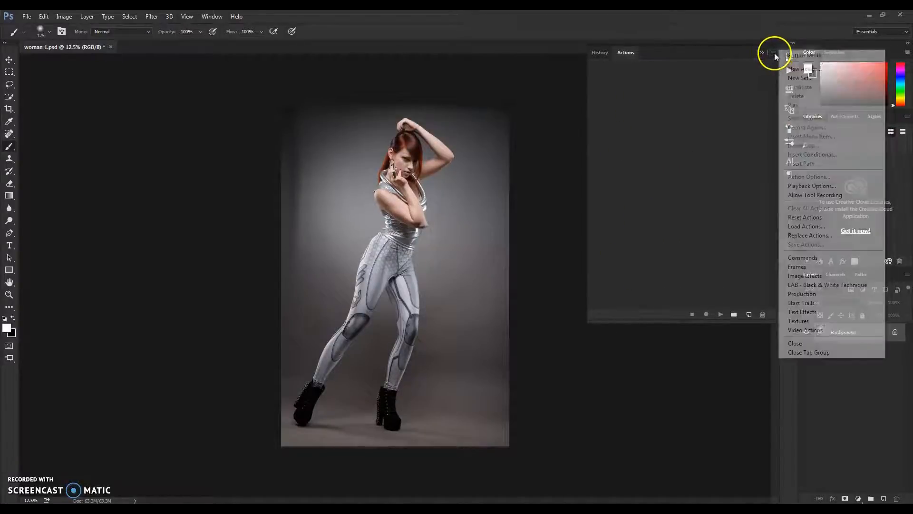
left_click(814, 227)
left_click(237, 83)
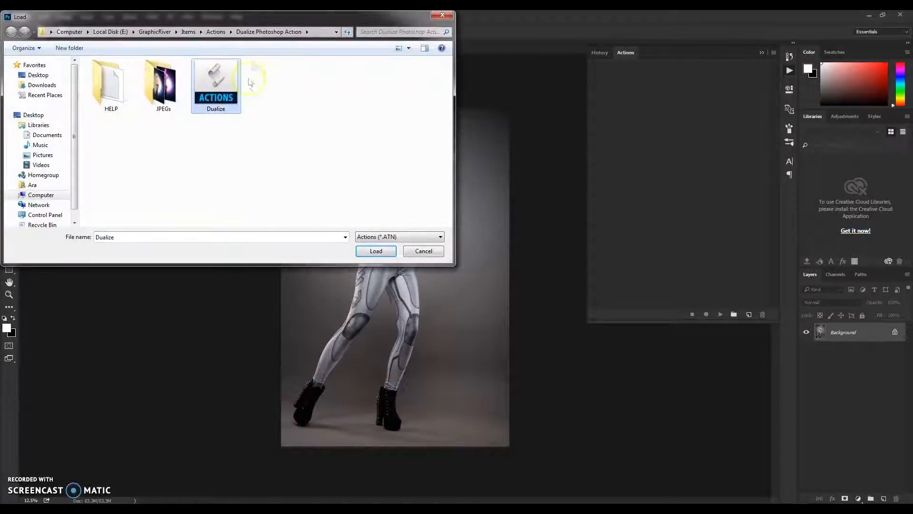
left_click(215, 31)
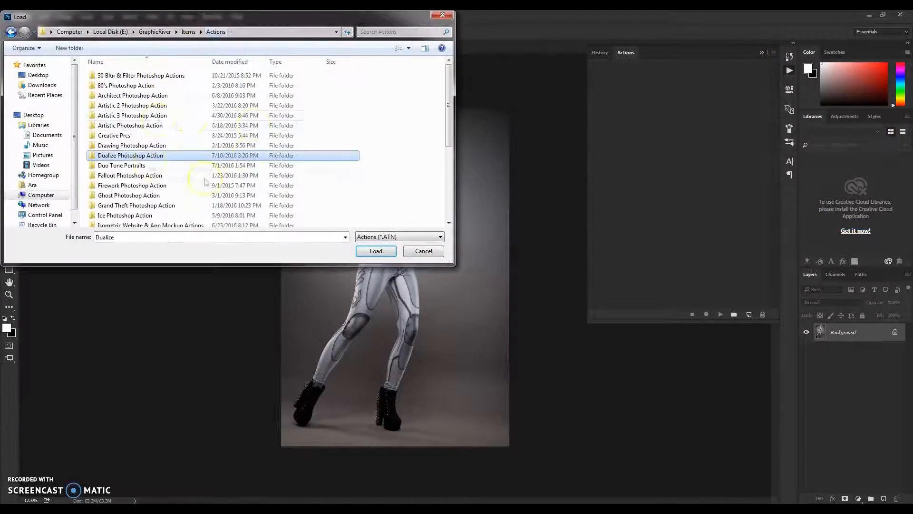
double_click(142, 159)
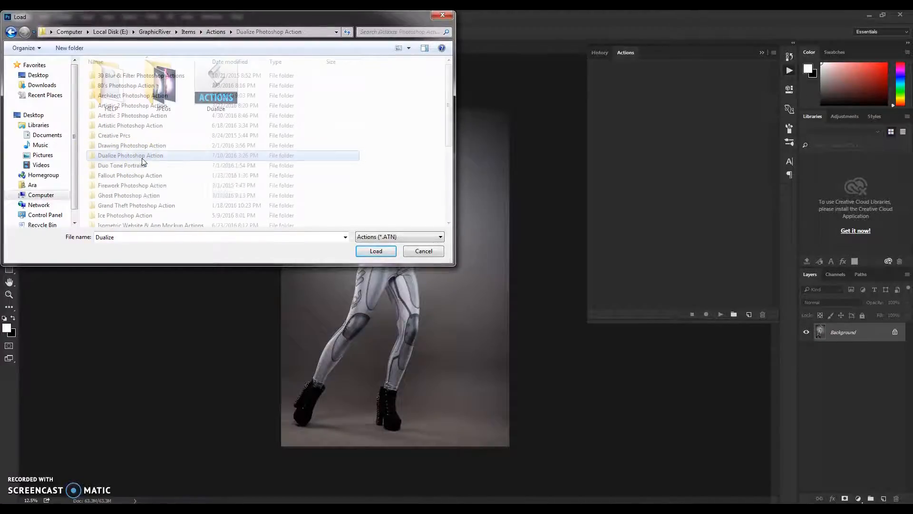
left_click(216, 84)
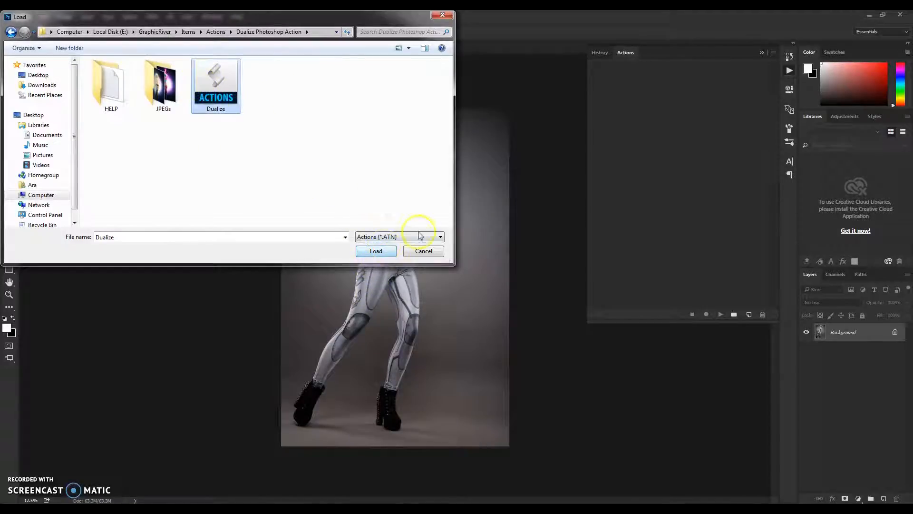
left_click(375, 251)
left_click(612, 66)
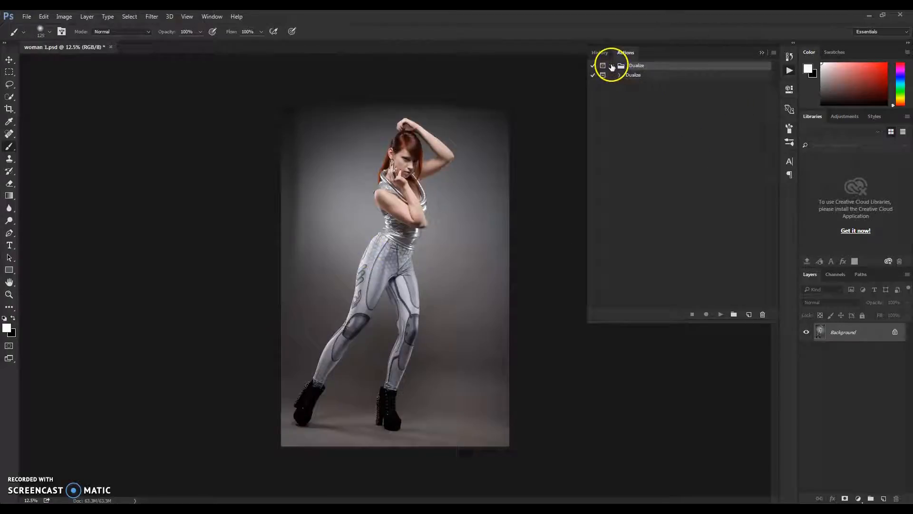
left_click(763, 54)
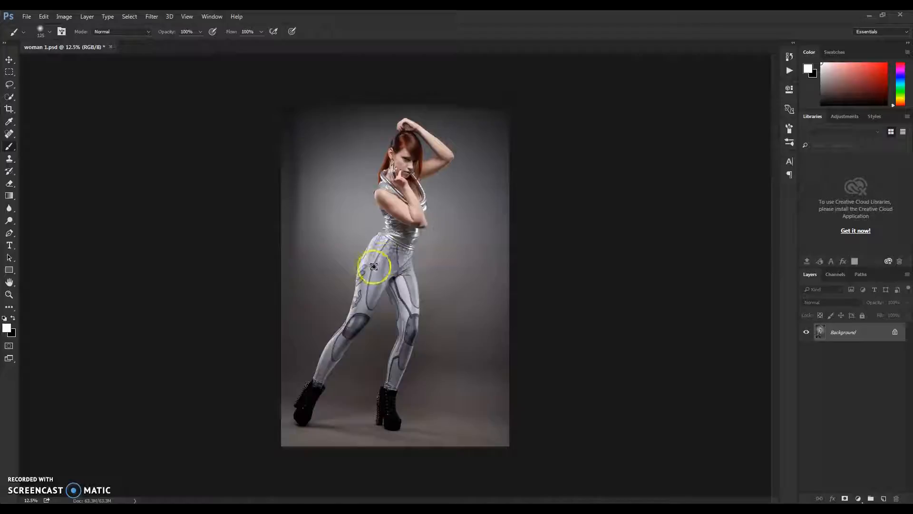
Create a new layer above the Background, name it "brush" and deselect it.
left_click(885, 500)
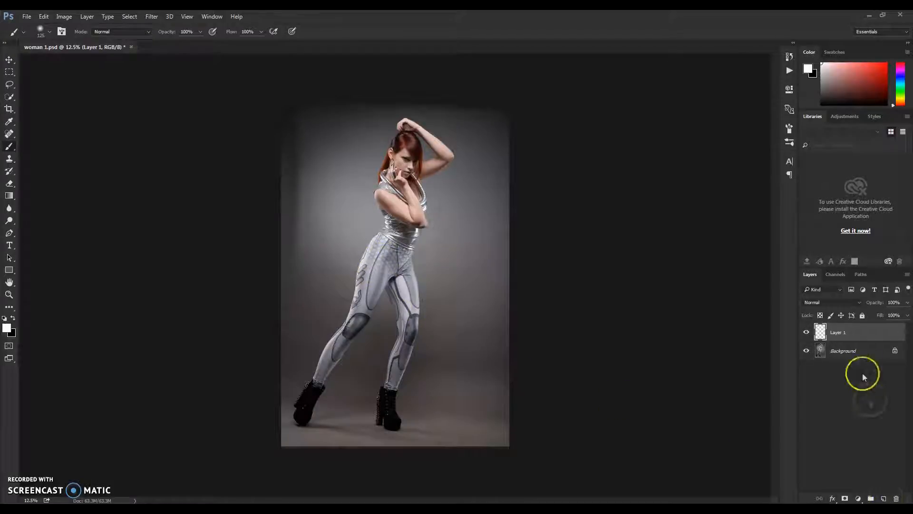
double_click(844, 332)
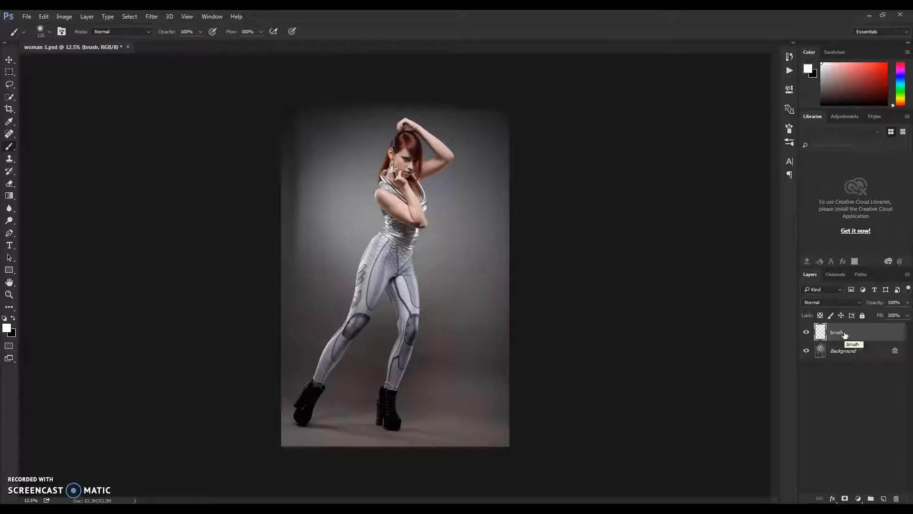
left_click(838, 334)
left_click(858, 357)
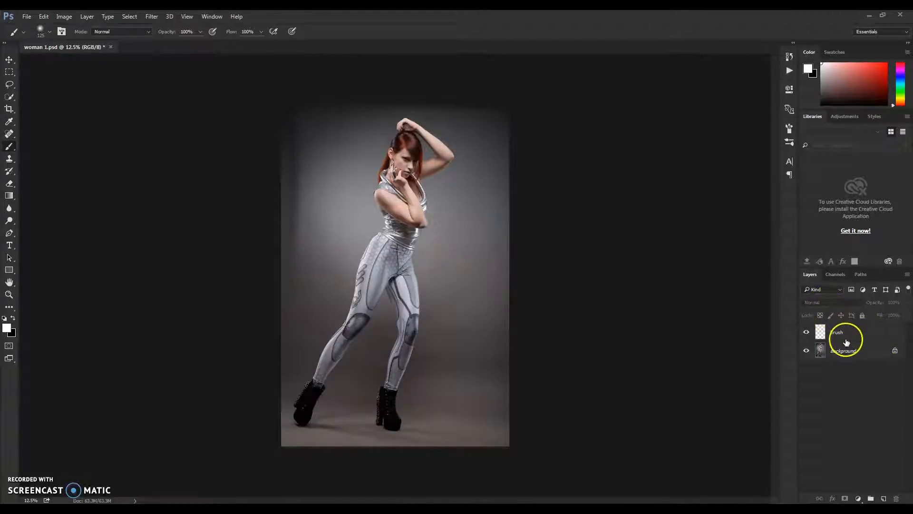
Check in the Layers Panel Options that masks on fill layers and adding "copy" to copied layers and groups are enabled.
double_click(808, 274)
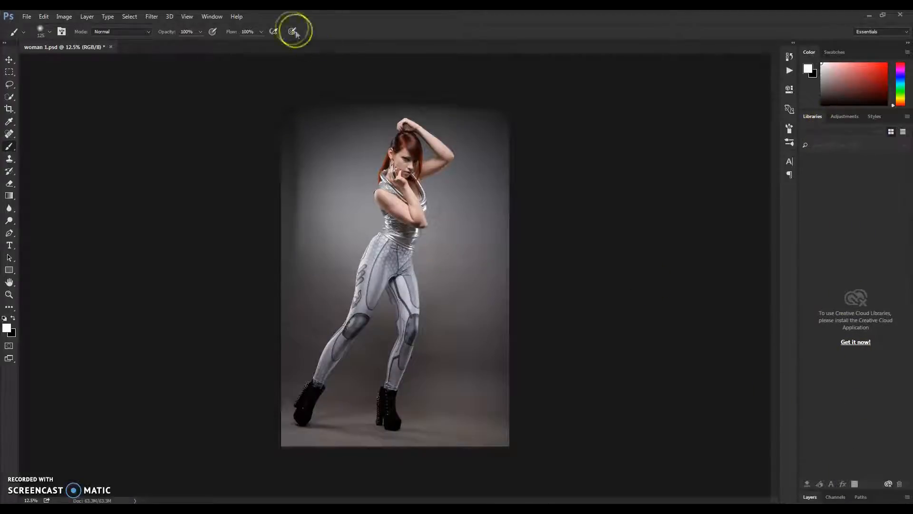
left_click(810, 497)
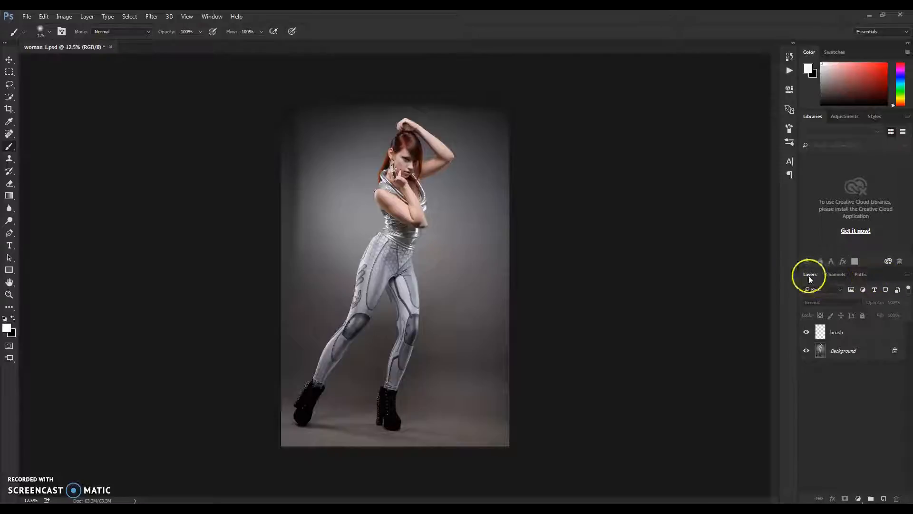
left_click(907, 275)
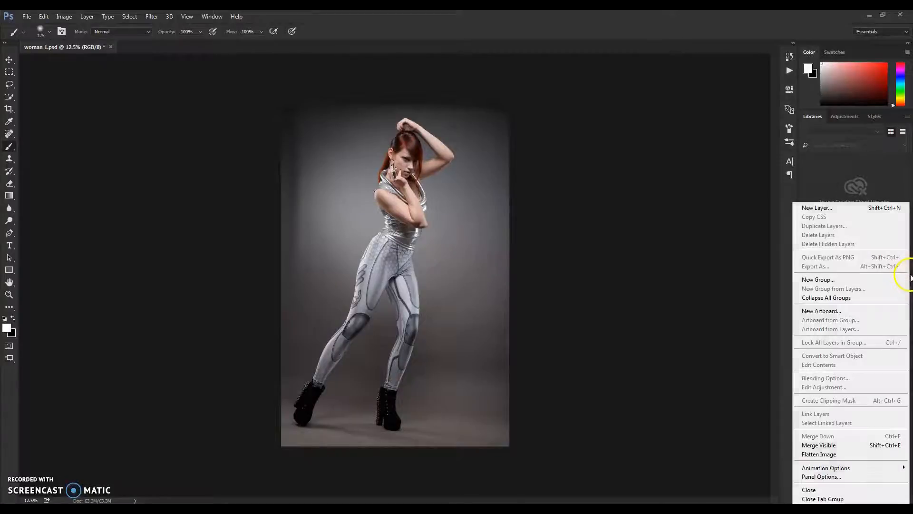
left_click(844, 477)
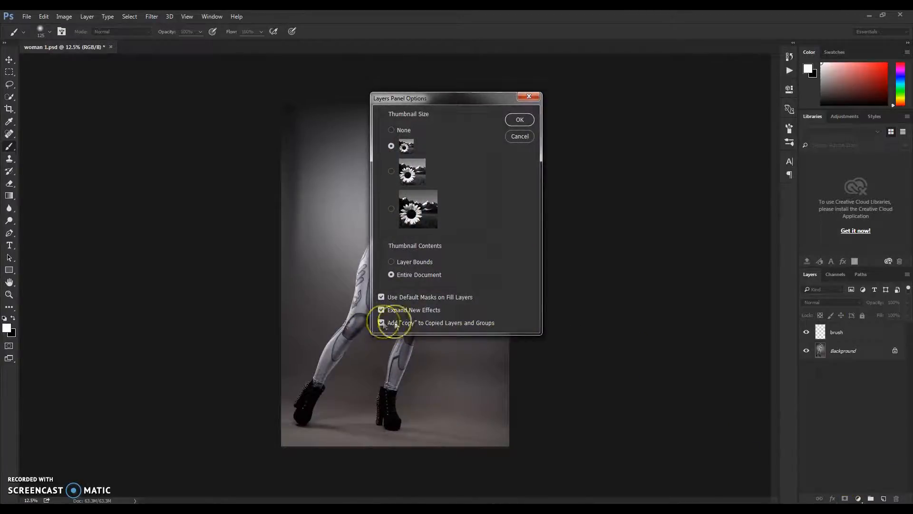
left_click(517, 119)
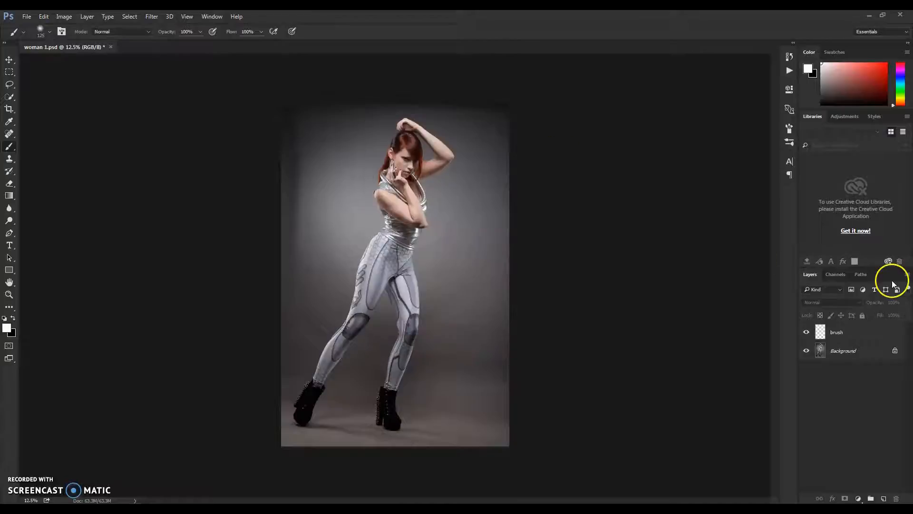
Convert the Background to a regular layer and turn it back into a Background layer.
left_click(845, 351)
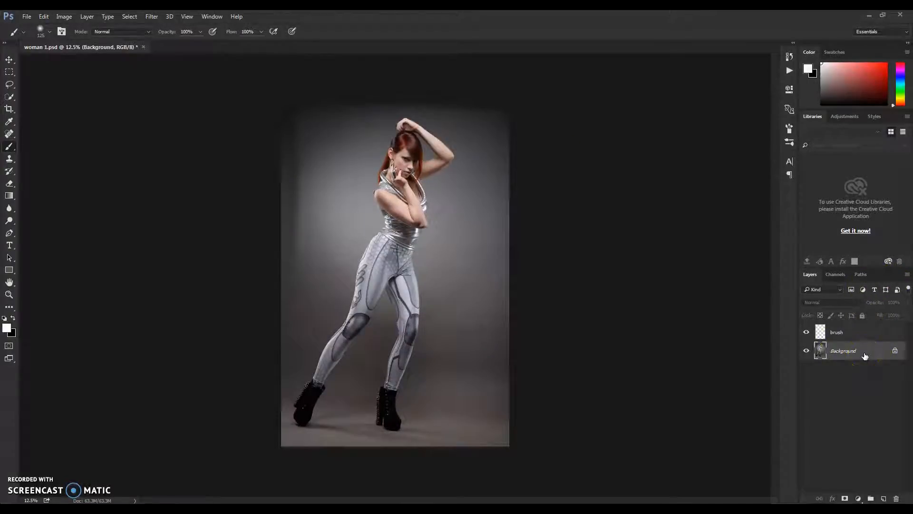
double_click(864, 355)
left_click(552, 171)
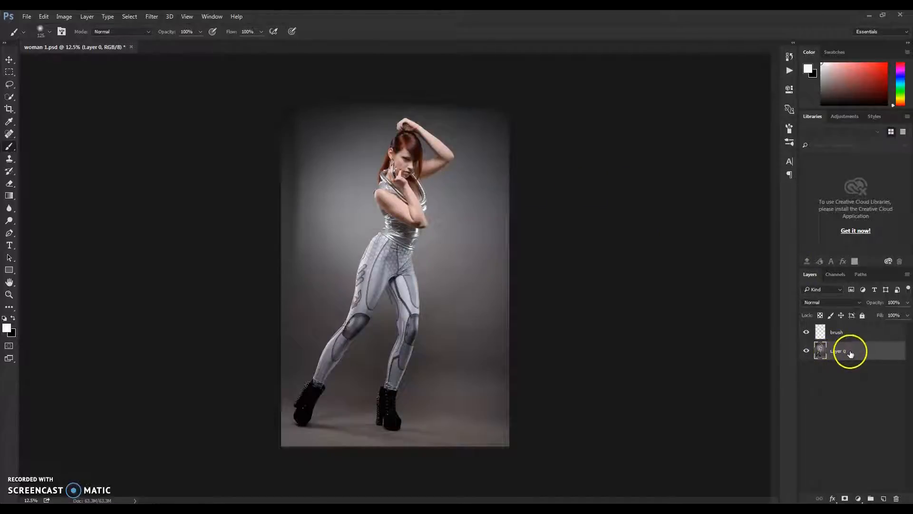
left_click(89, 17)
mouse_move(143, 25)
left_click(223, 36)
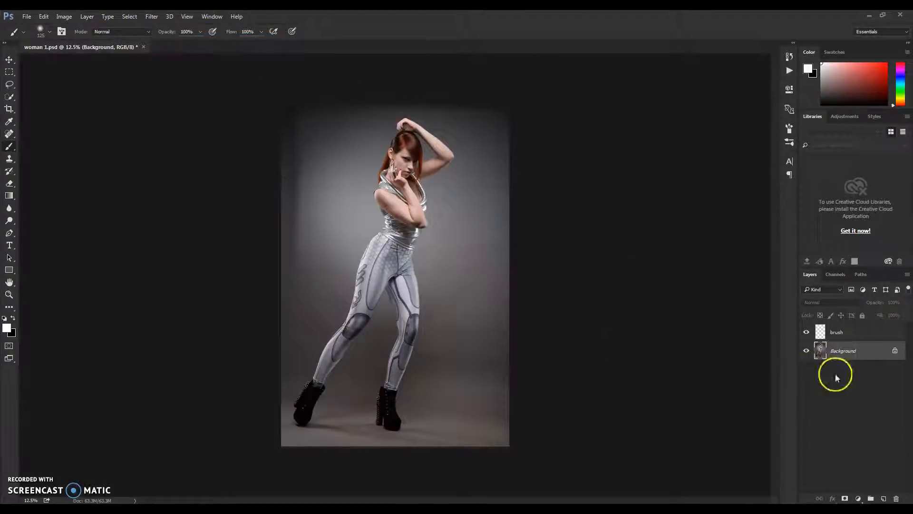
left_click(842, 336)
left_click(860, 355)
left_click(853, 331)
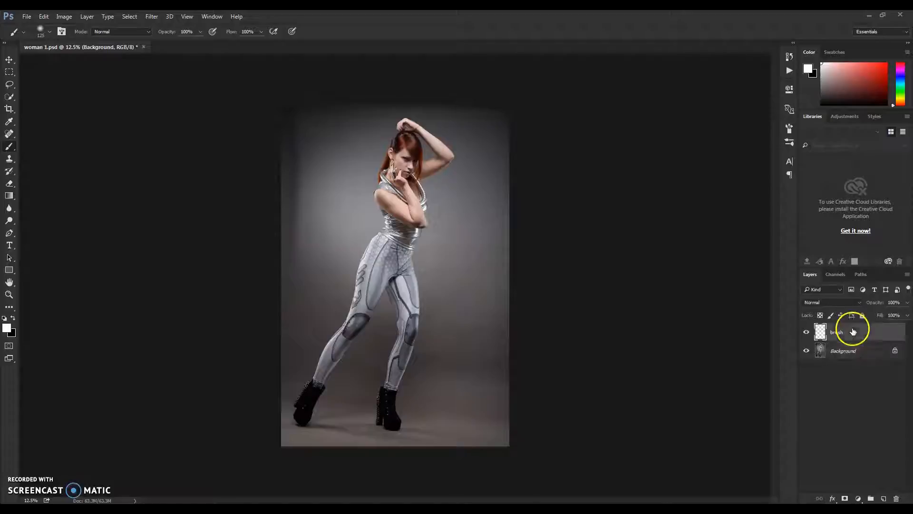
left_click(858, 354)
left_click(858, 335)
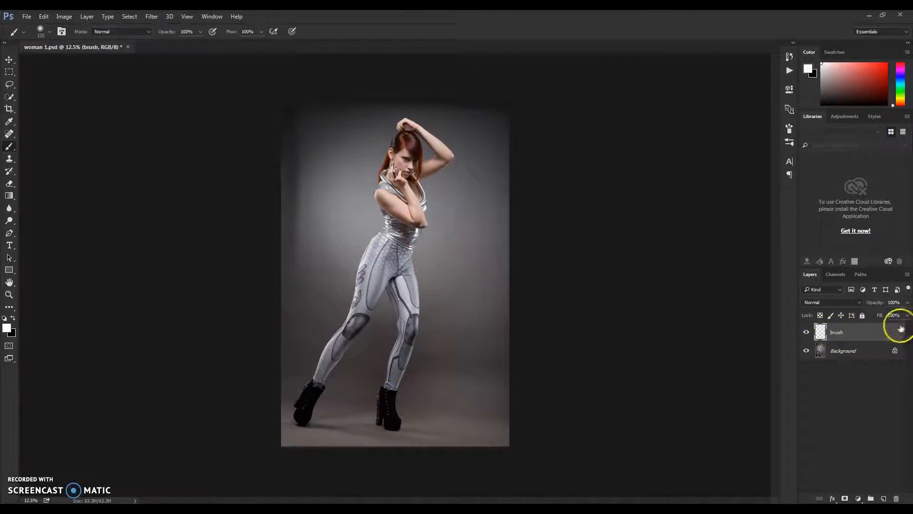
Select the woman's head, arms and upper torso on the Background layer with the Quick Selection tool.
left_click(862, 352)
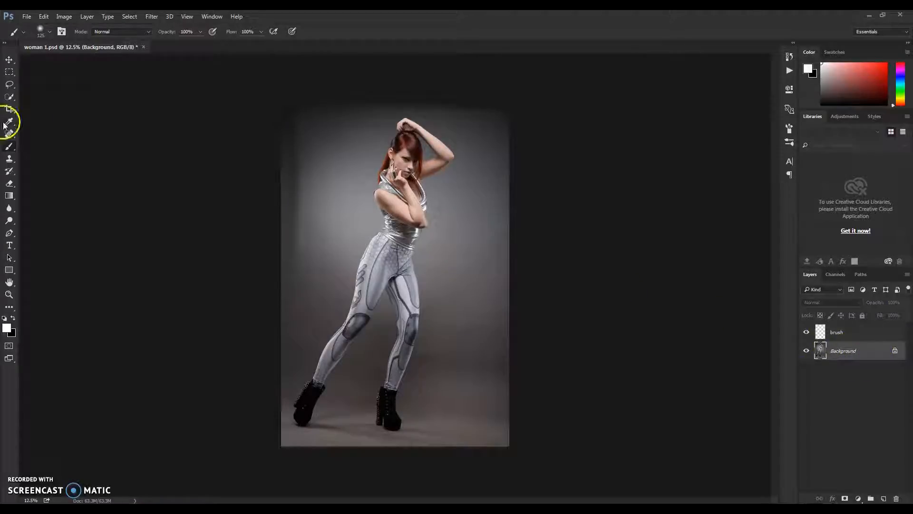
left_click(11, 98)
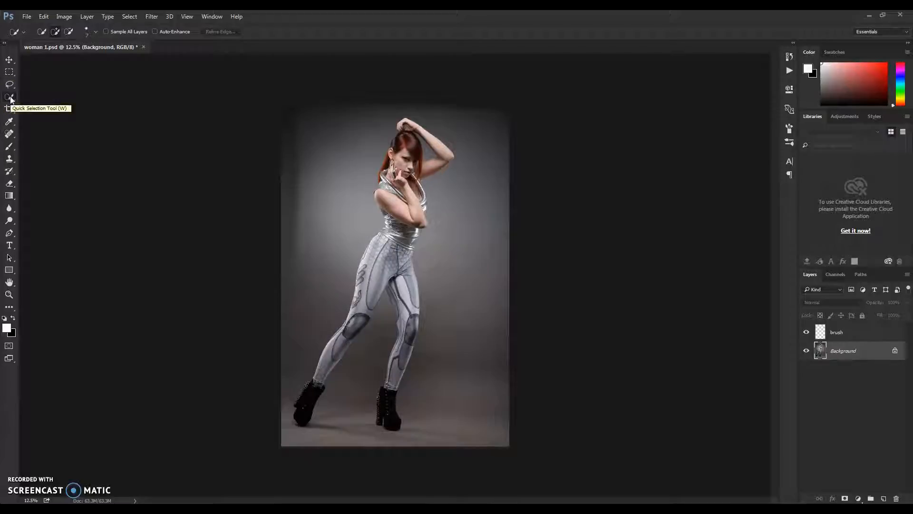
scroll(398, 194, "up", 6)
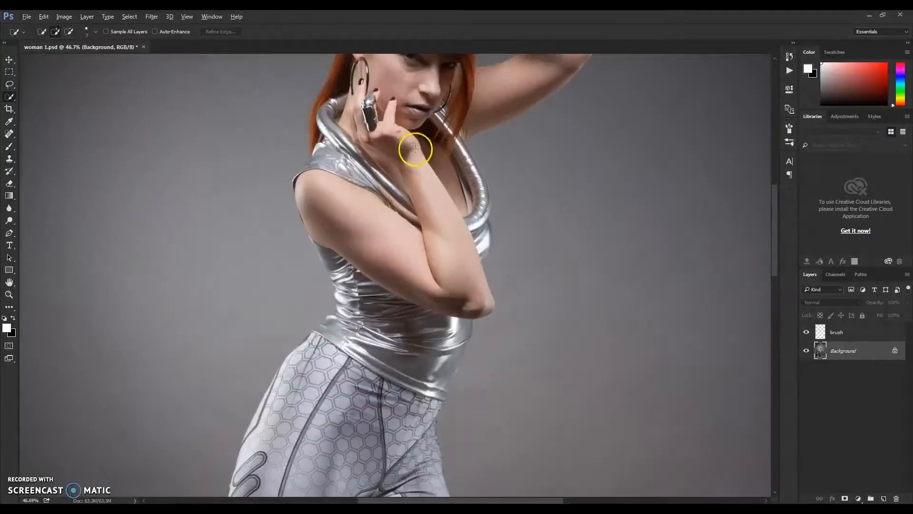
left_click_drag(407, 150, 380, 259)
scroll(379, 135, "up", 1)
mouse_move(402, 84)
left_mouse_down()
mouse_move(379, 149)
mouse_move(356, 296)
mouse_move(377, 382)
mouse_move(349, 397)
mouse_move(311, 352)
mouse_move(301, 280)
mouse_move(304, 183)
mouse_move(266, 289)
mouse_move(282, 327)
mouse_move(272, 339)
mouse_move(261, 332)
mouse_move(264, 317)
mouse_move(243, 342)
mouse_move(265, 314)
mouse_move(253, 323)
mouse_move(397, 367)
left_mouse_up()
left_click_drag(398, 369, 364, 167)
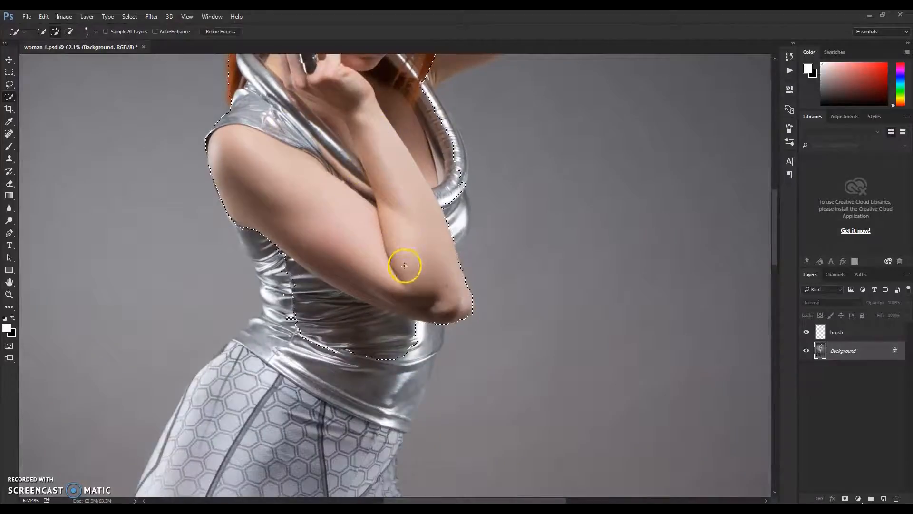
Extend the selection over the woman's waist, hips, legs and boots to cover the whole figure.
left_click_drag(308, 394, 366, 271)
mouse_move(337, 202)
left_mouse_down()
mouse_move(334, 245)
mouse_move(313, 270)
left_mouse_up()
mouse_move(279, 314)
left_mouse_down()
mouse_move(241, 323)
mouse_move(229, 349)
mouse_move(265, 286)
left_mouse_up()
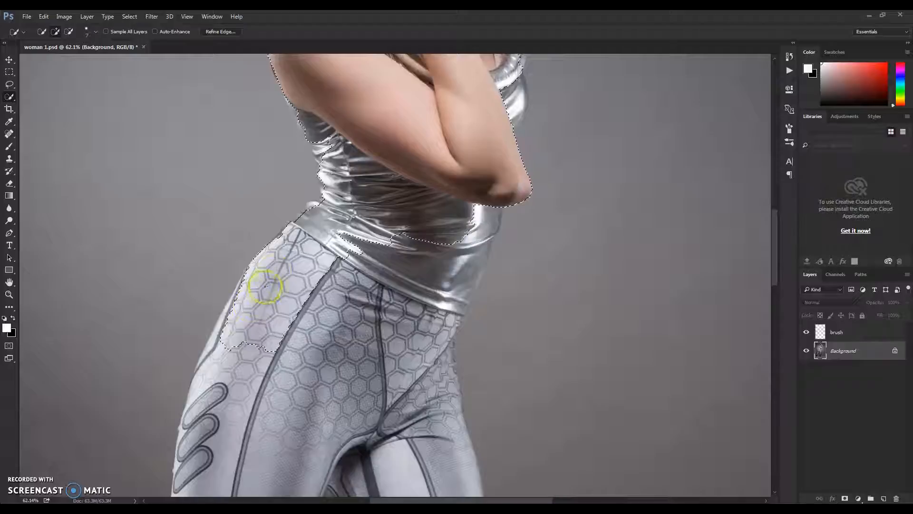
mouse_move(300, 225)
left_mouse_down()
mouse_move(321, 198)
mouse_move(322, 173)
mouse_move(290, 100)
mouse_move(321, 108)
mouse_move(397, 221)
mouse_move(386, 302)
mouse_move(370, 331)
mouse_move(289, 379)
mouse_move(246, 444)
left_mouse_up()
left_click_drag(284, 416, 295, 179)
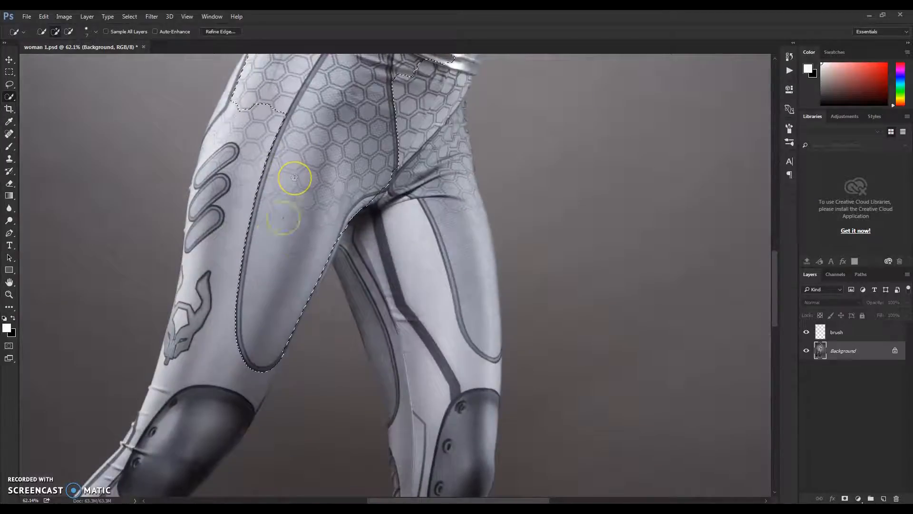
mouse_move(223, 296)
left_mouse_down()
mouse_move(221, 223)
mouse_move(235, 194)
mouse_move(236, 206)
mouse_move(328, 164)
left_mouse_up()
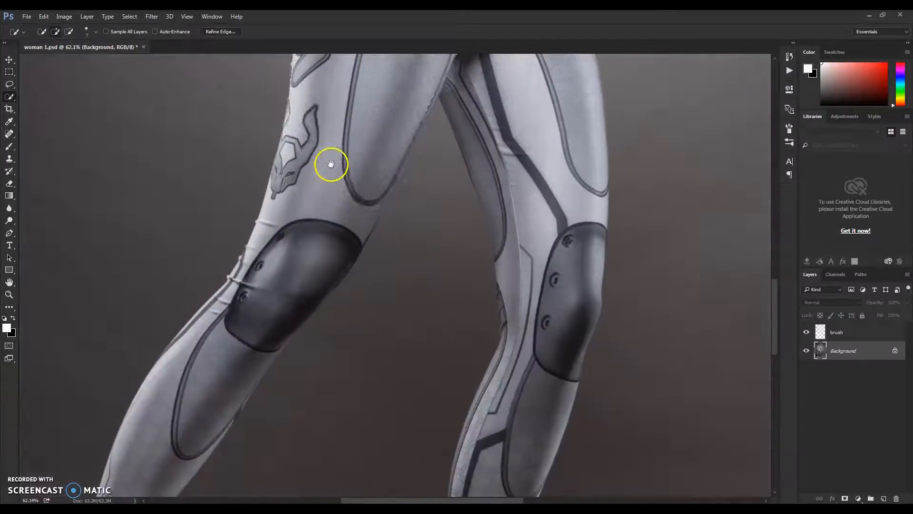
mouse_move(308, 209)
left_mouse_down()
mouse_move(290, 255)
mouse_move(213, 372)
left_mouse_up()
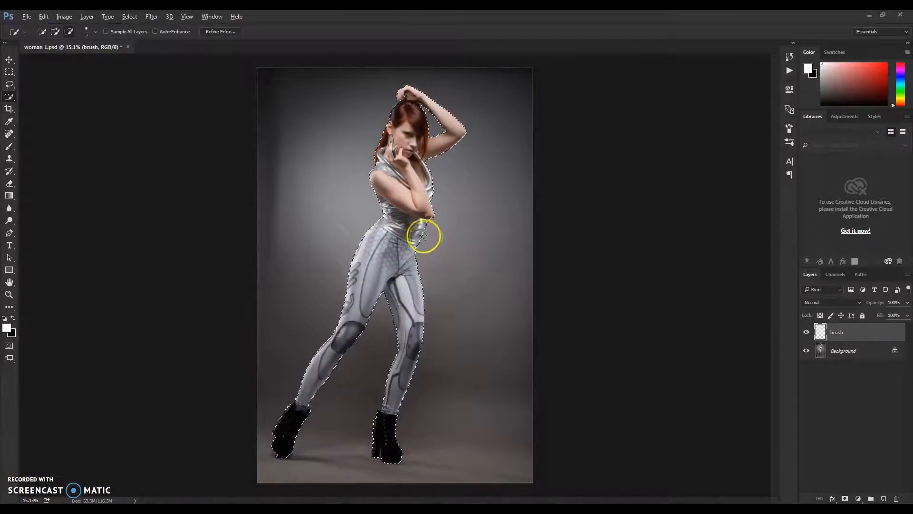
Inspect the selection edges around the woman's head, raised arm and the gap between them.
scroll(413, 221, "up", 2, "alt")
scroll(394, 201, "up", 3, "alt")
left_click_drag(445, 99, 385, 271)
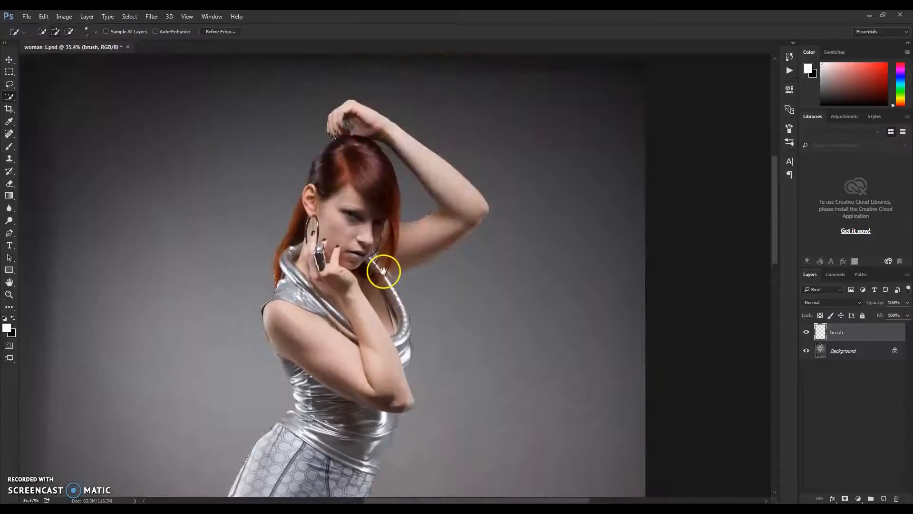
scroll(371, 257, "up", 4)
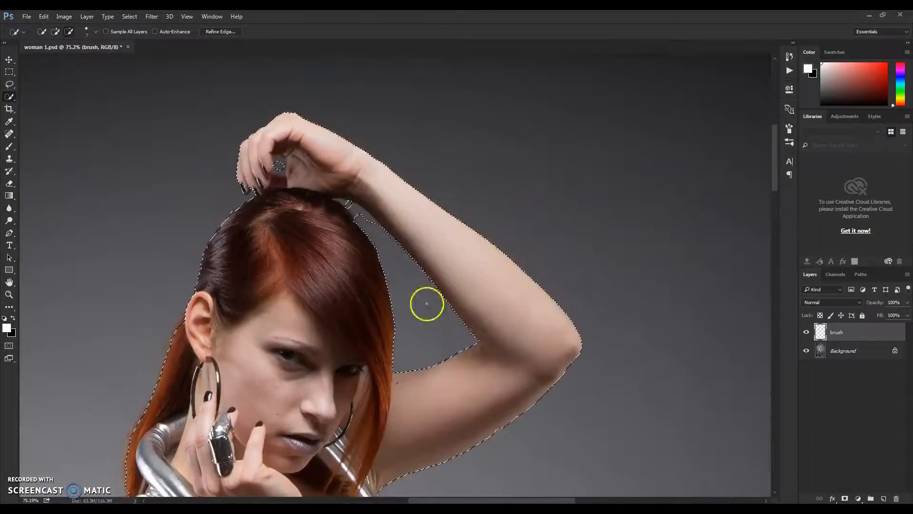
scroll(447, 323, "down", 6)
scroll(448, 330, "down", 2)
scroll(448, 330, "up", 3)
scroll(388, 165, "up", 2)
left_click_drag(355, 239, 362, 275)
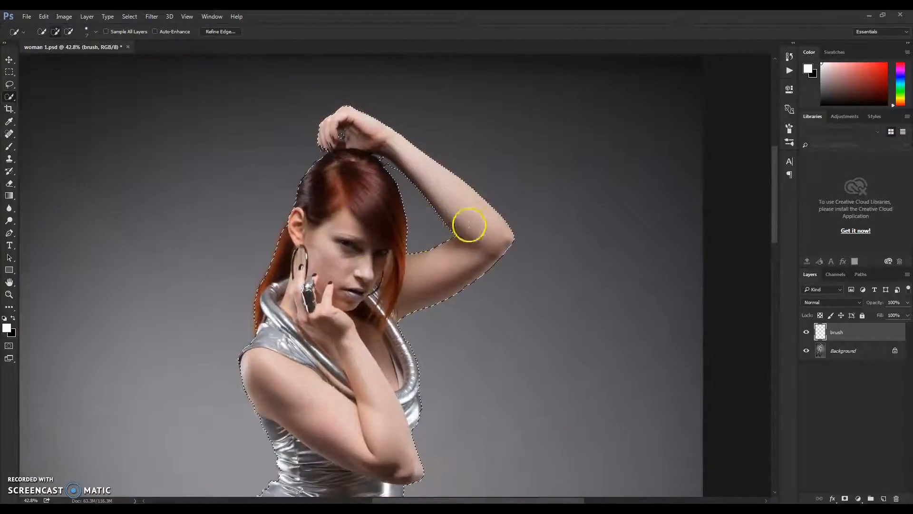
Refine the Background layer selection with a larger Quick Selection brush, keeping the gap between the woman's head and raised arm excluded.
left_click(880, 352)
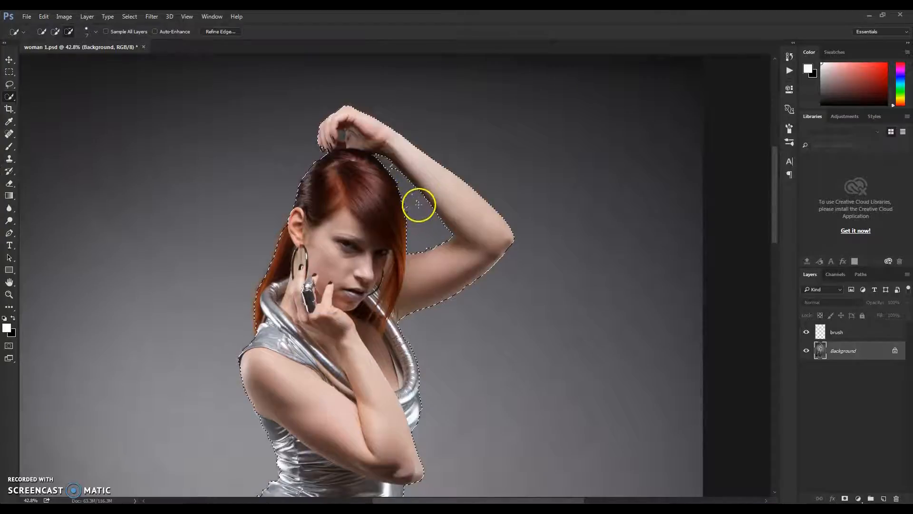
key("bracketright")
key("bracketright")
key("bracketright")
key("bracketright")
key("bracketright")
key("bracketright")
key("bracketright")
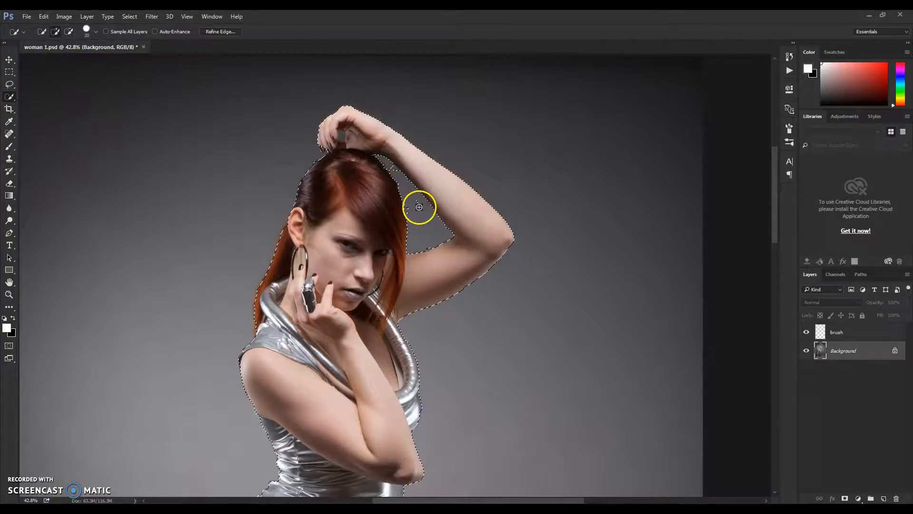
key("alt")
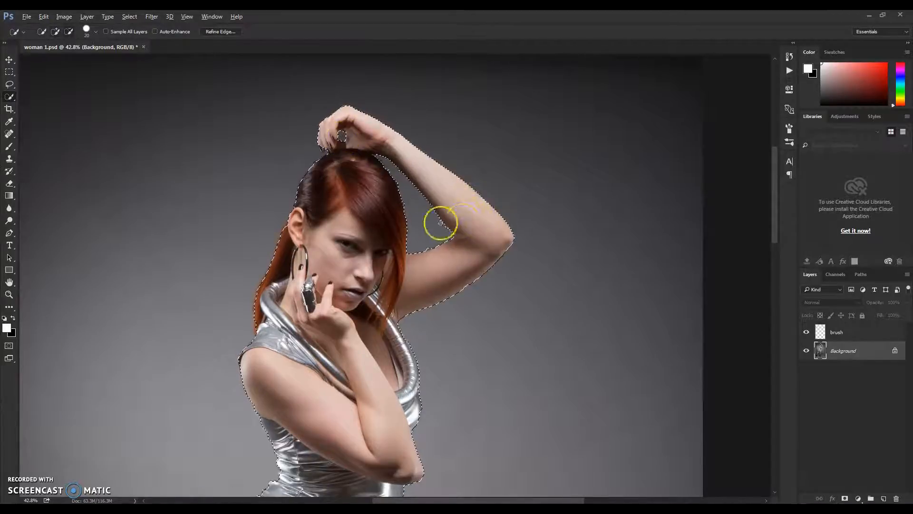
Make the "brush" layer active and set the foreground color to bright red.
scroll(463, 218, "down", 6)
scroll(417, 291, "up", 4)
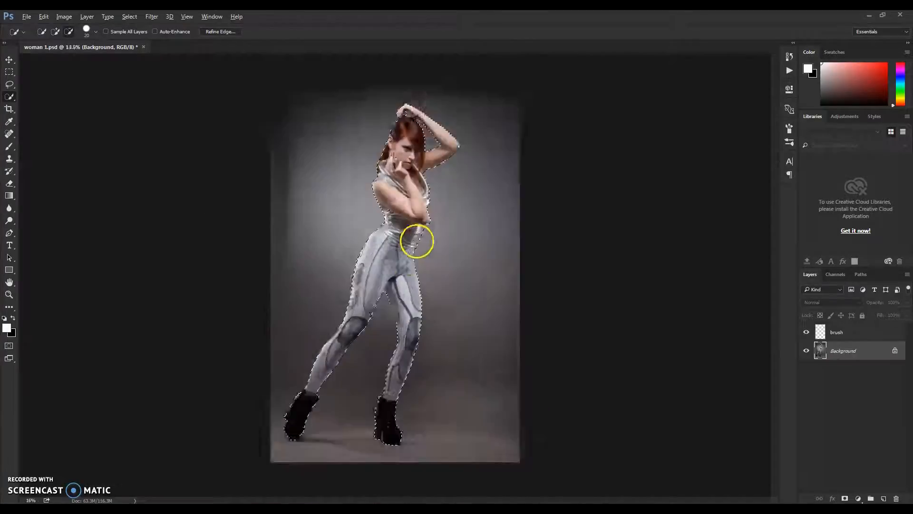
scroll(398, 193, "down", 3)
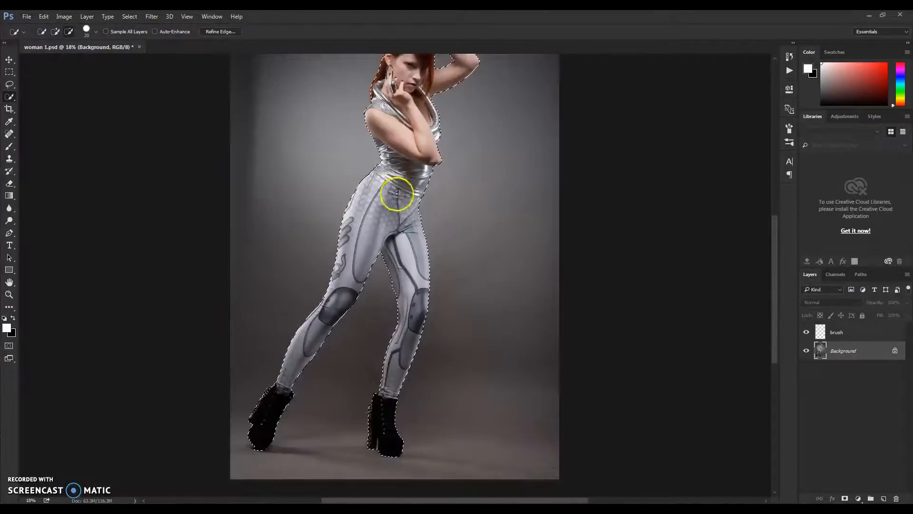
scroll(418, 195, "up", 2)
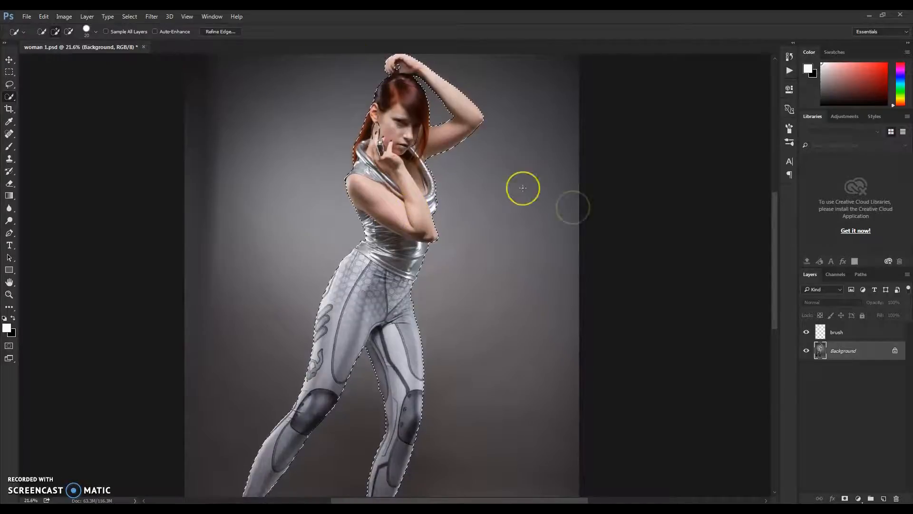
left_click(846, 339)
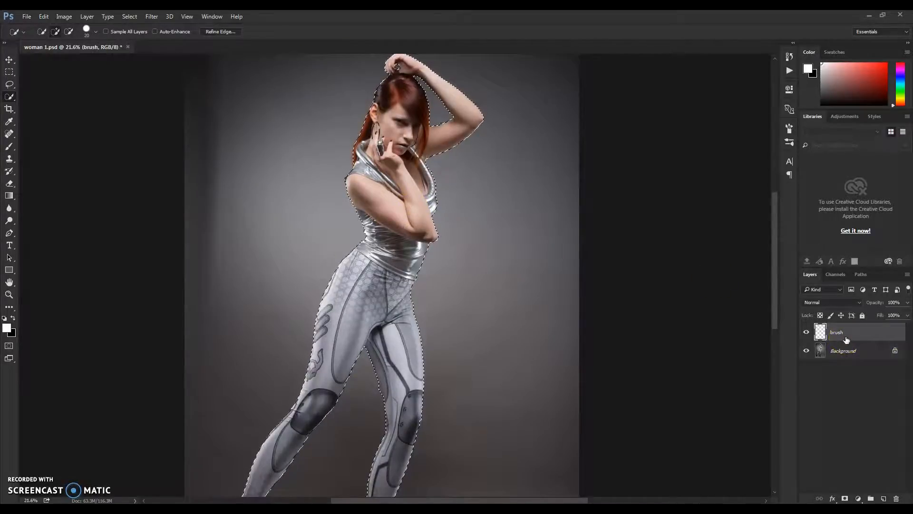
left_click(7, 328)
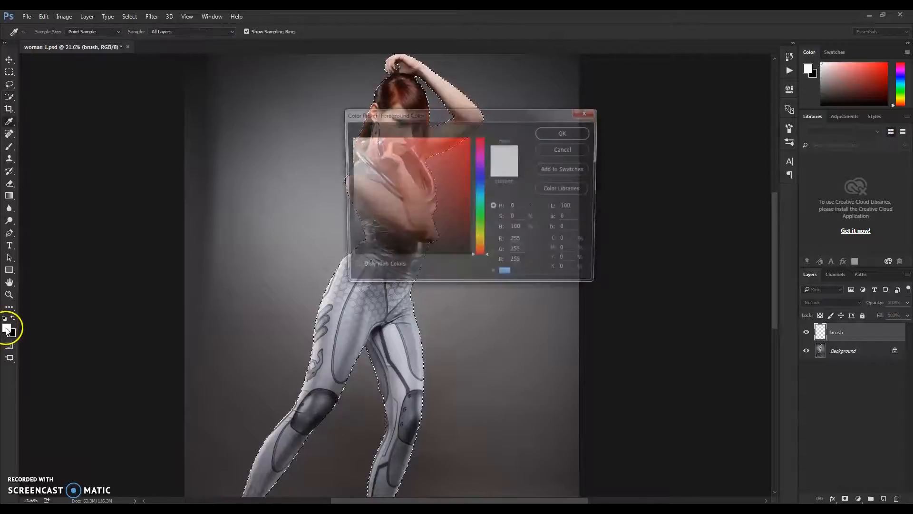
left_click(470, 139)
left_click(566, 132)
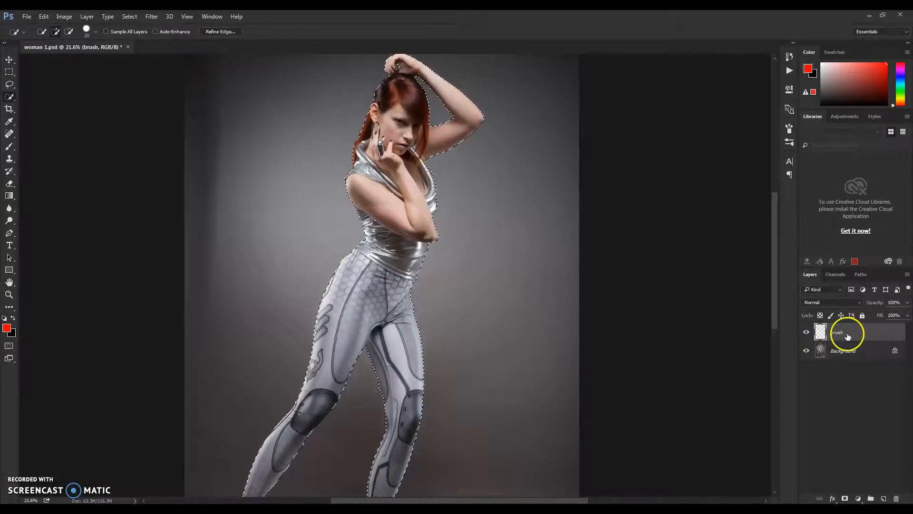
Fill the selected figure with the red foreground color on the "brush" layer, deselect, and switch to the Move tool.
left_click(7, 328)
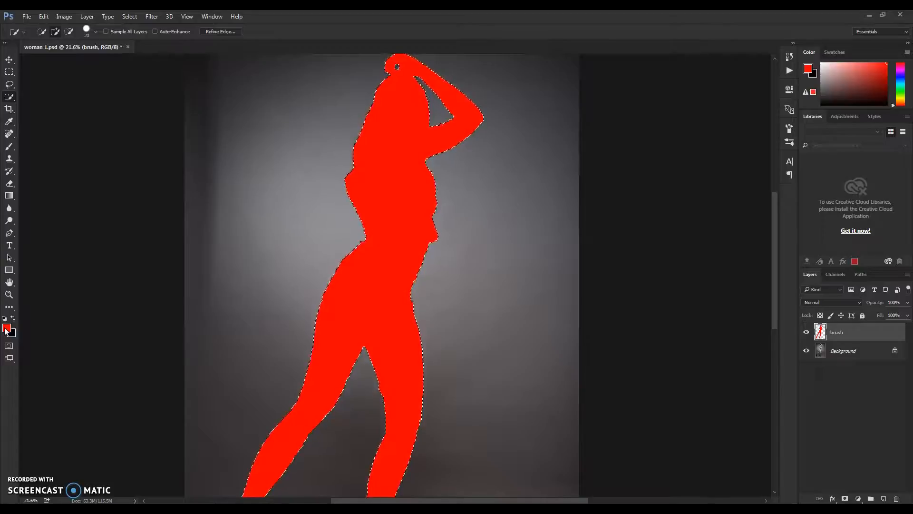
key("ctrl+d")
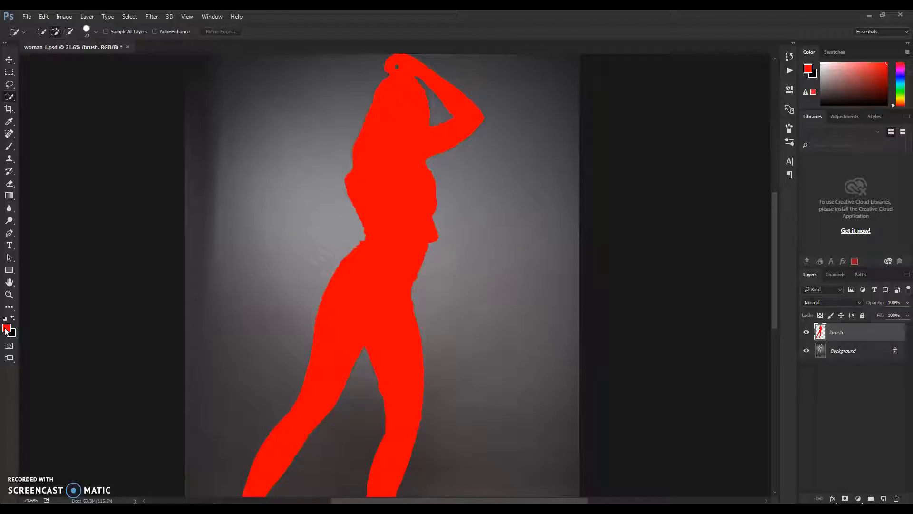
left_click(10, 59)
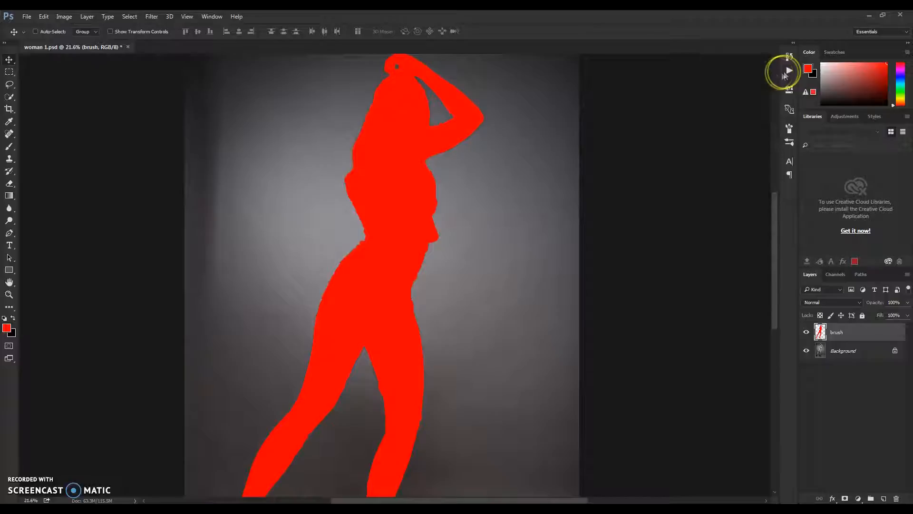
Play the Dualize action from the Dualize action set.
left_click(788, 71)
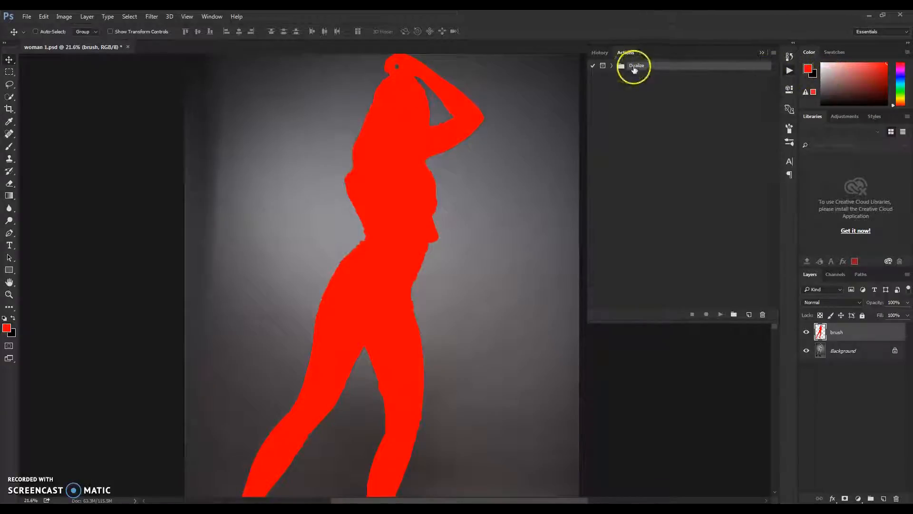
left_click(611, 66)
left_click(638, 75)
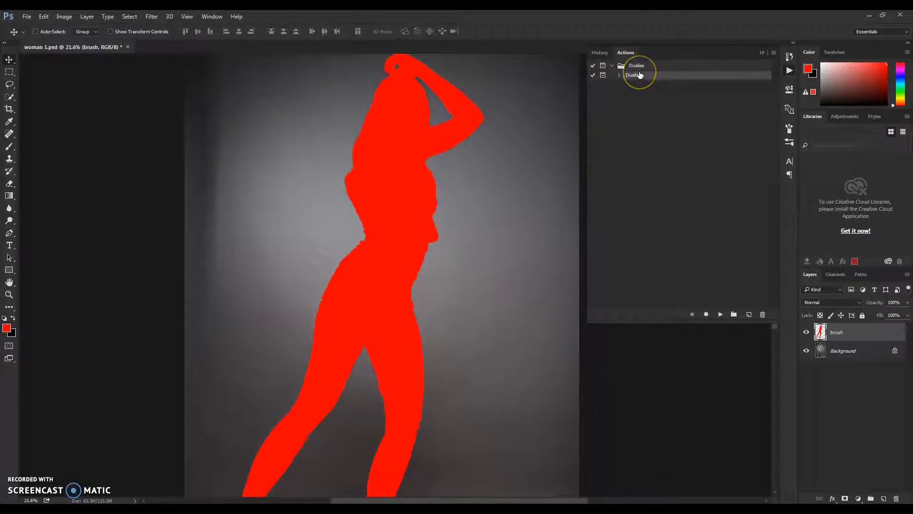
left_click(721, 314)
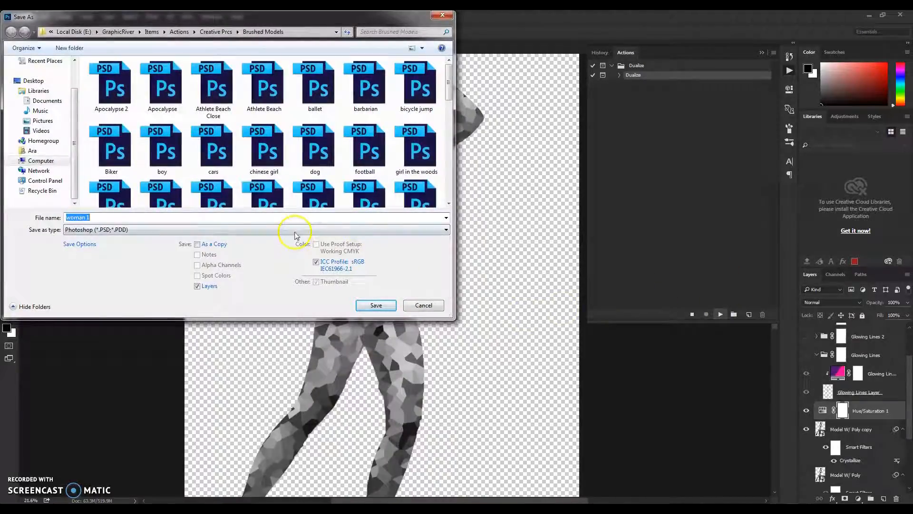
Save the document as "Displacement map 1" in Photoshop format in the Dualize Photoshop Action folder, accepting the save options.
left_click(185, 32)
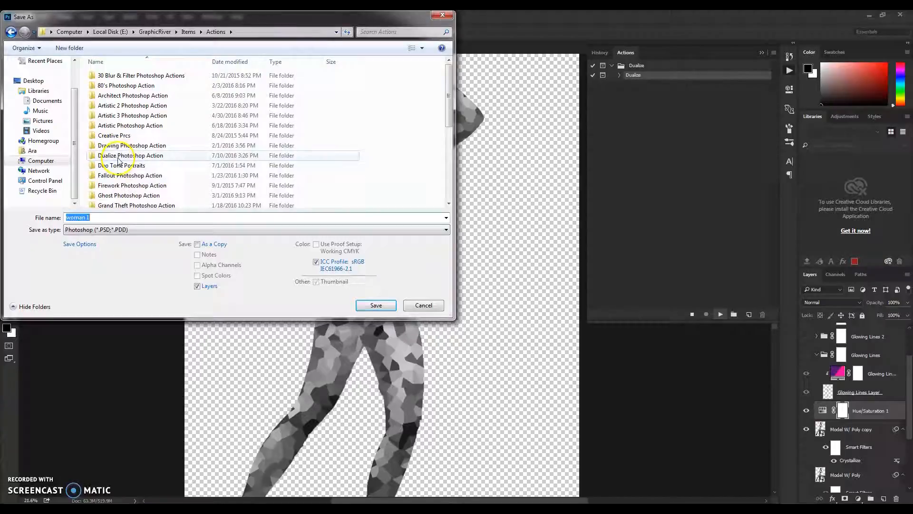
double_click(120, 156)
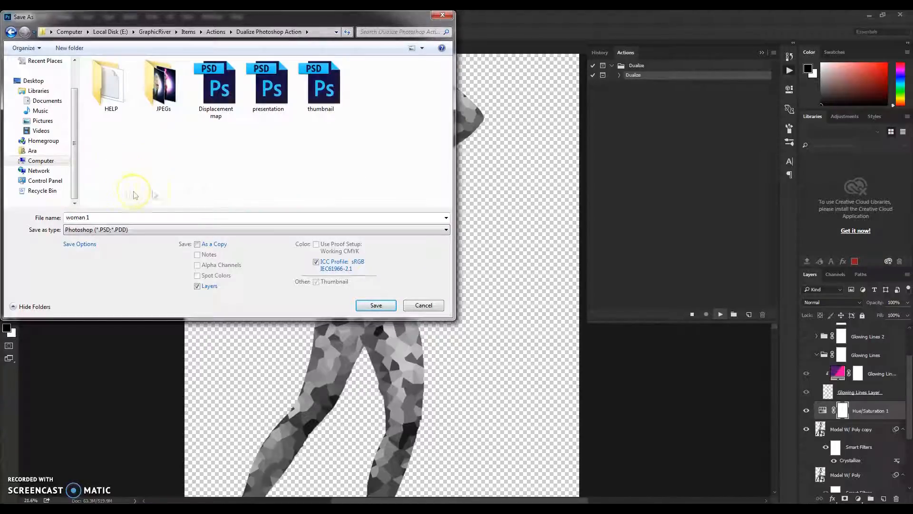
left_click(214, 100)
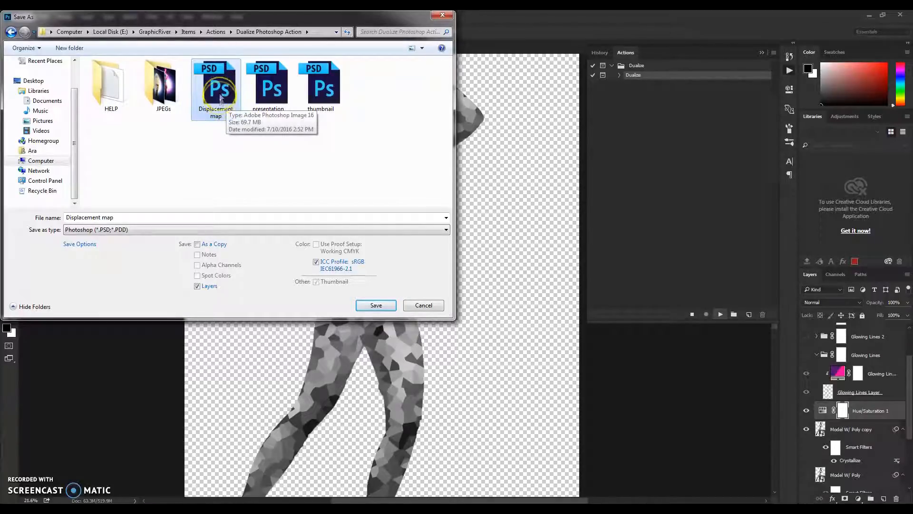
left_click(122, 217)
left_click(119, 216)
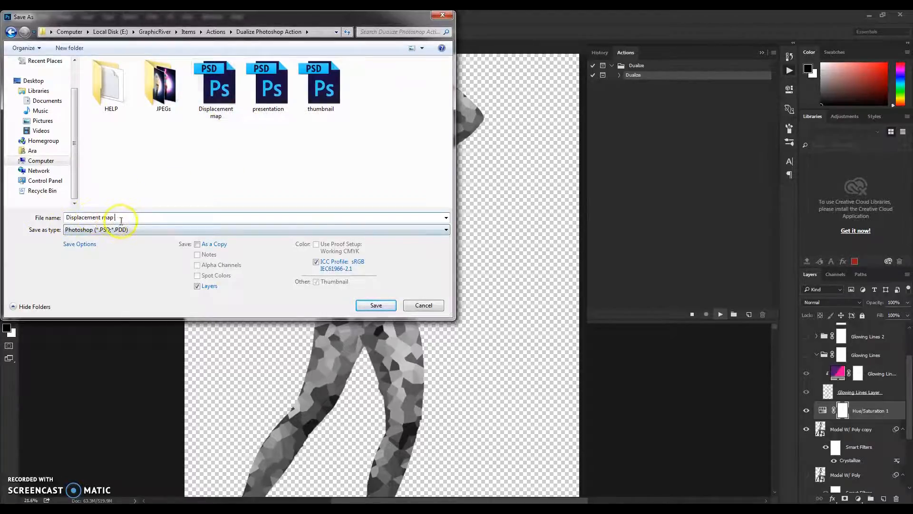
left_click(376, 305)
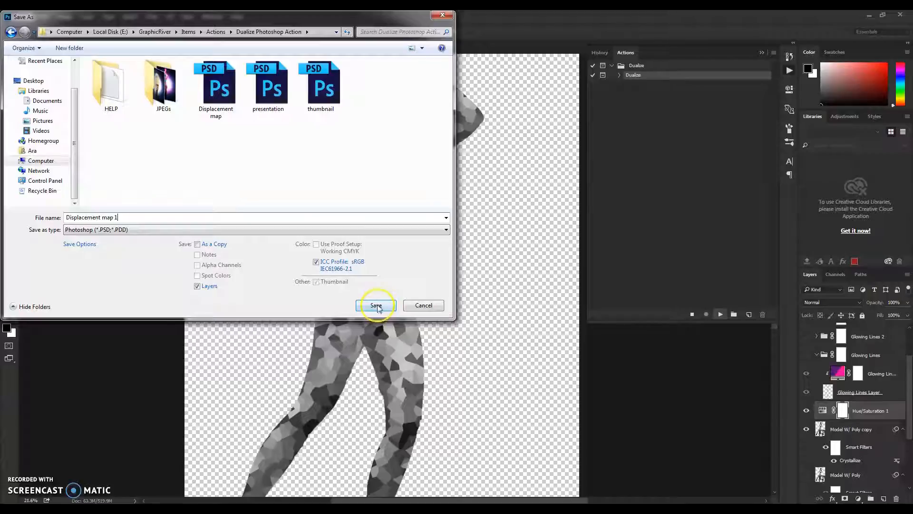
left_click(375, 306)
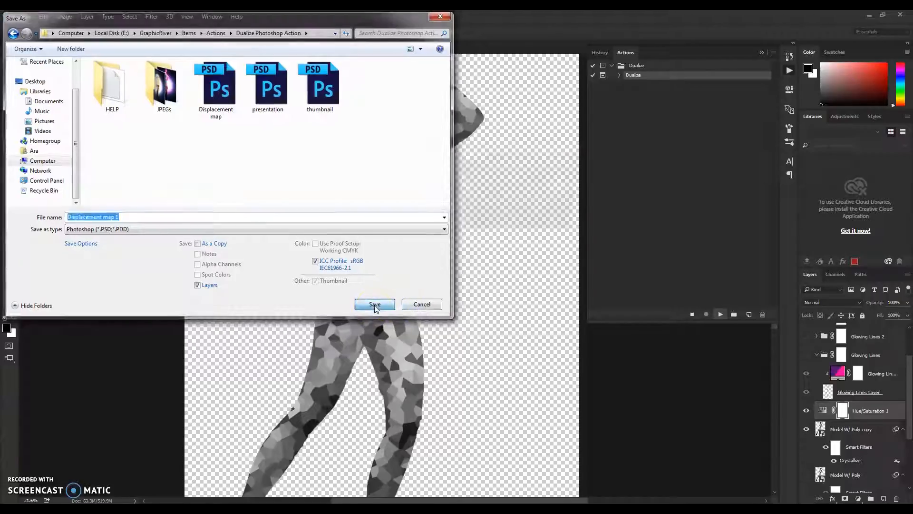
left_click(565, 162)
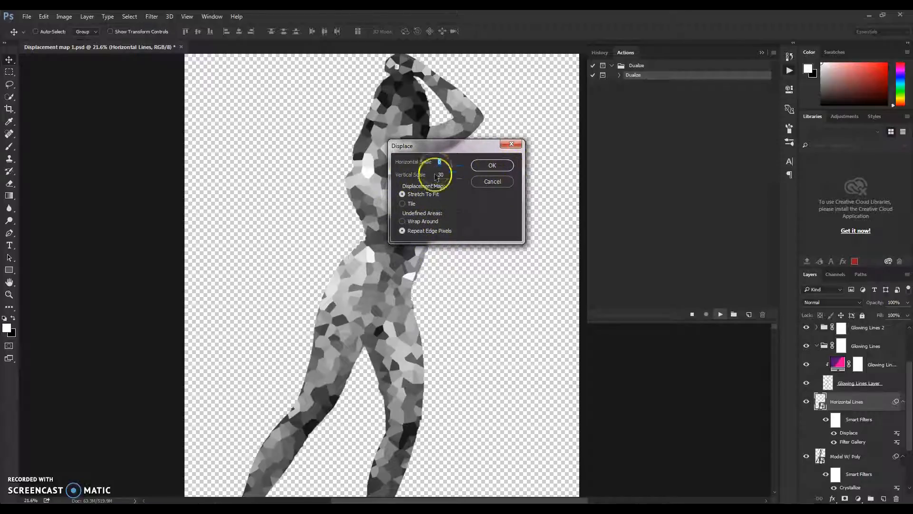
Accept the Displace settings with "Displacement map 1" as the map, and convert the gradient fill layer to a smart object.
left_click(485, 167)
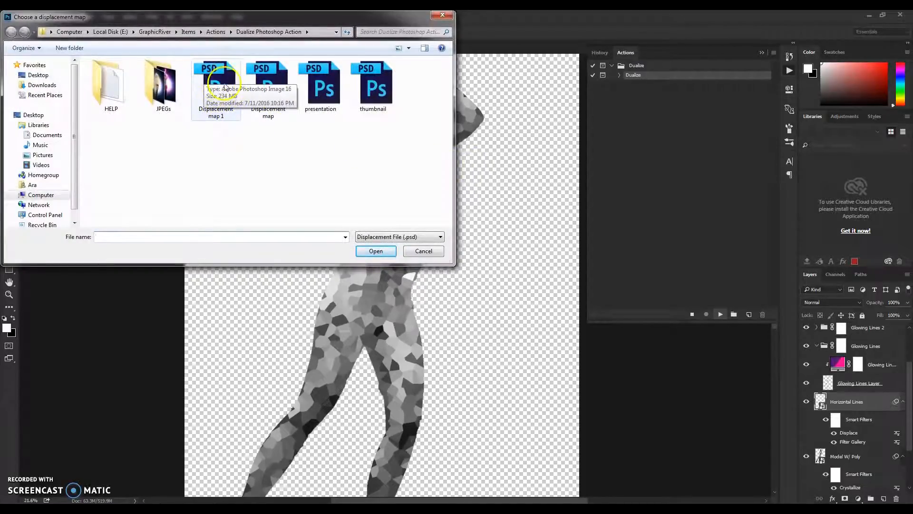
left_click(216, 85)
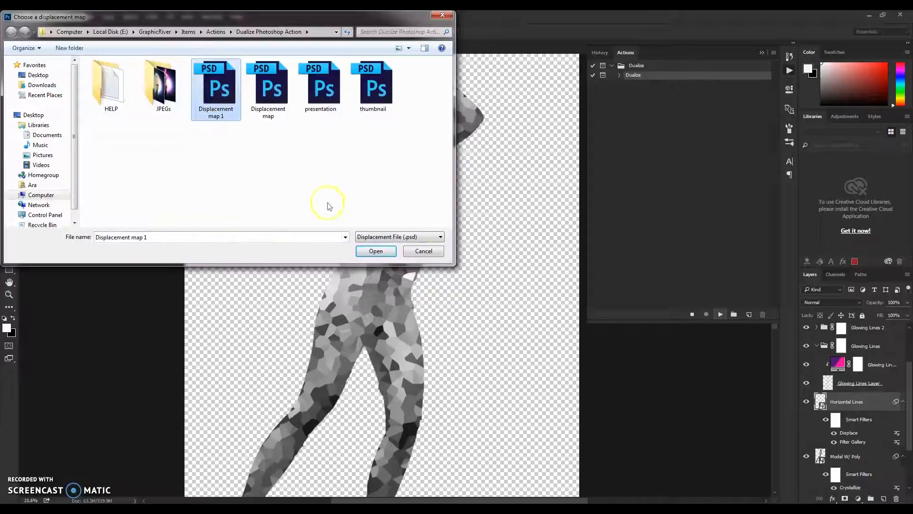
left_click(376, 251)
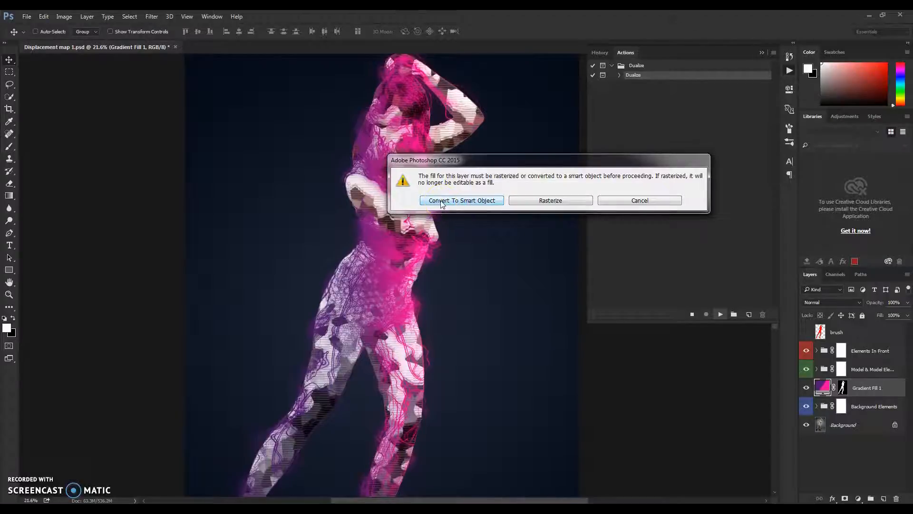
left_click(442, 202)
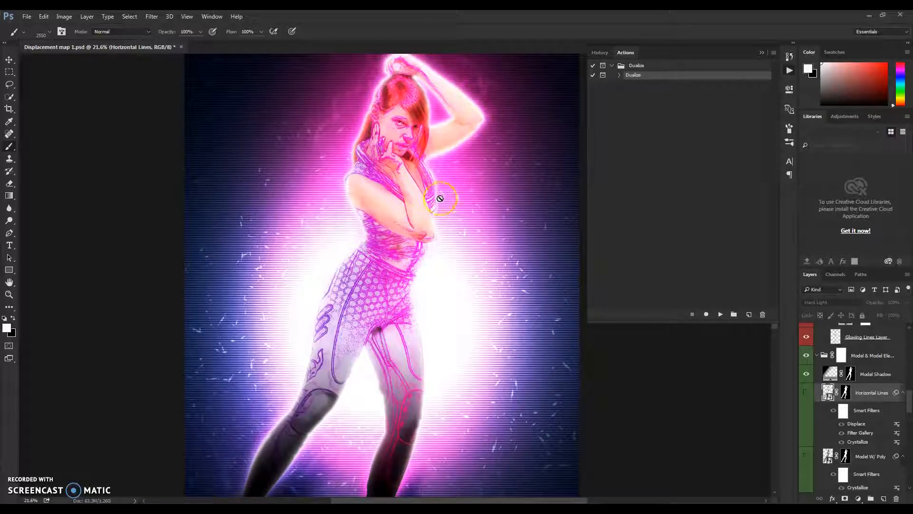
Collapse the action list and examine the Dualize effect on the whole image and around the figure.
scroll(422, 209, "down", 5)
scroll(423, 234, "down", 3)
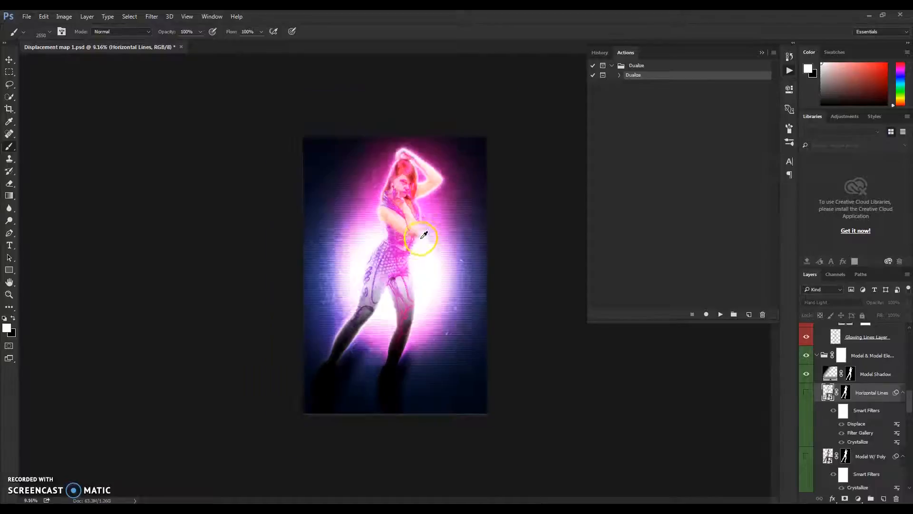
scroll(430, 236, "up", 3)
scroll(480, 215, "up", 5)
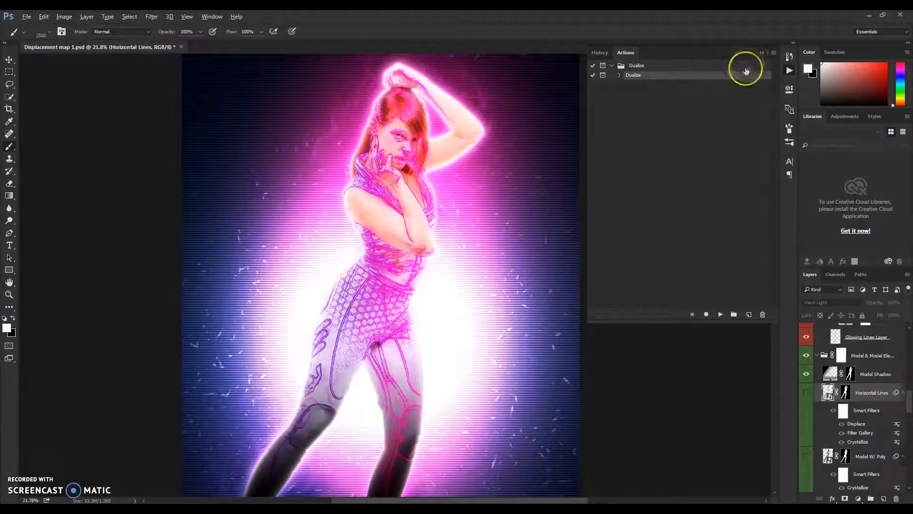
left_click(760, 54)
scroll(397, 228, "down", 4)
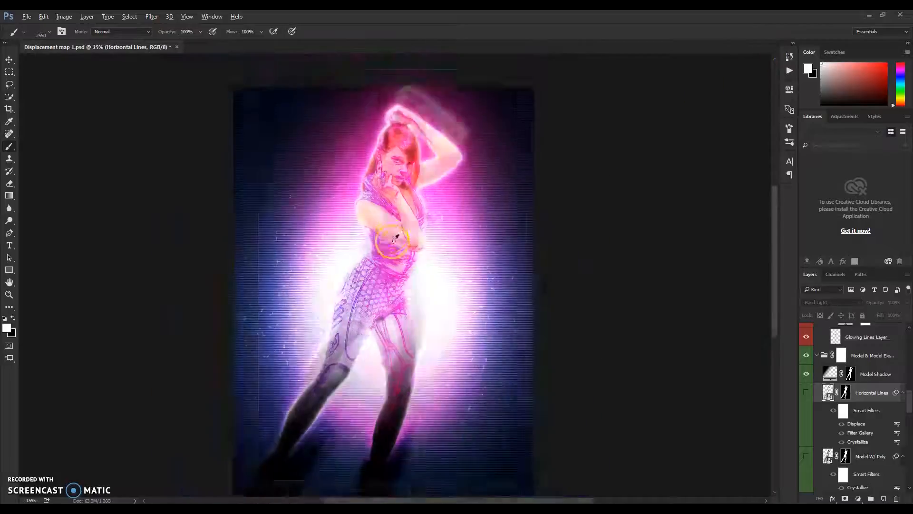
scroll(816, 418, "up", 8)
scroll(836, 408, "up", 4)
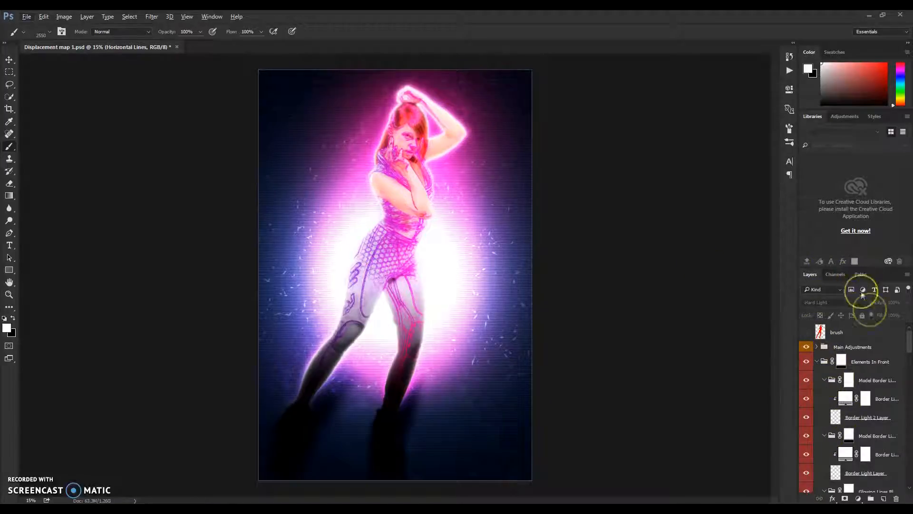
Collapse all expanded layer groups, from Elements In Front down to Background Elements.
mouse_move(909, 342)
left_mouse_down()
mouse_move(911, 471)
mouse_move(910, 338)
left_mouse_up()
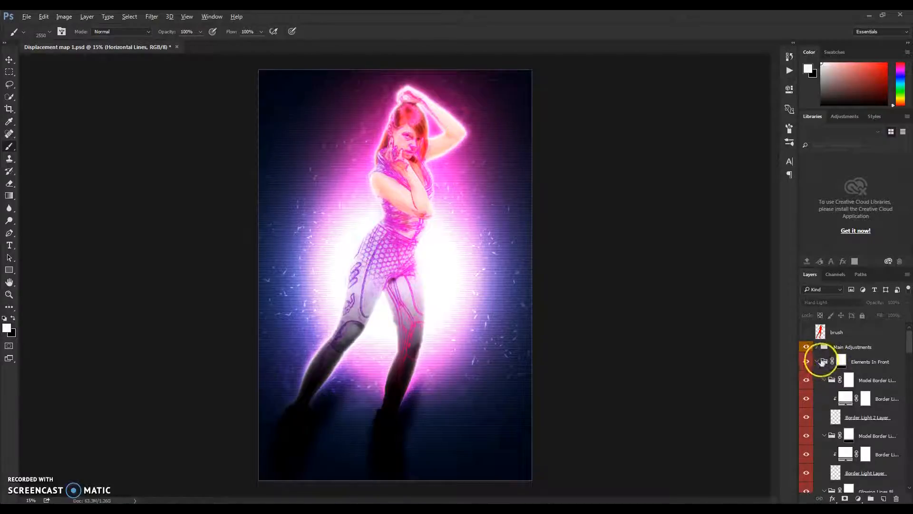
left_click(816, 364)
left_click(818, 380)
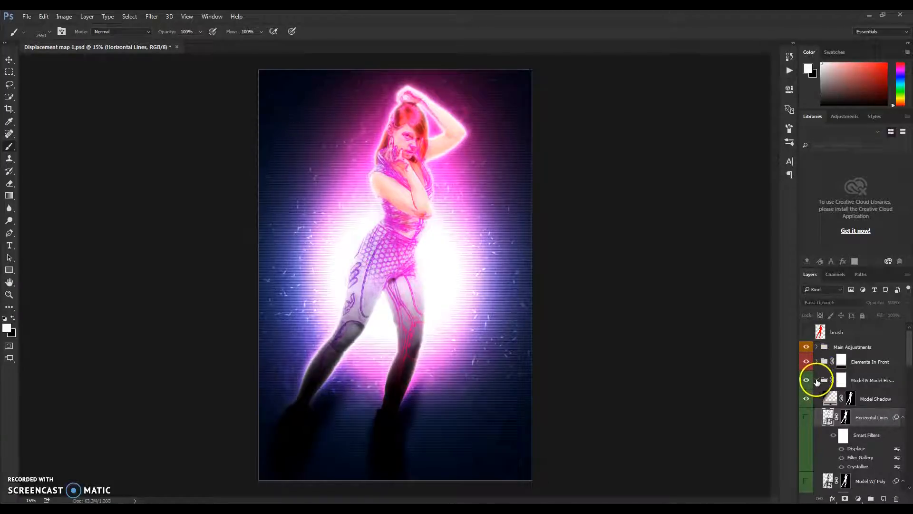
left_click(817, 417)
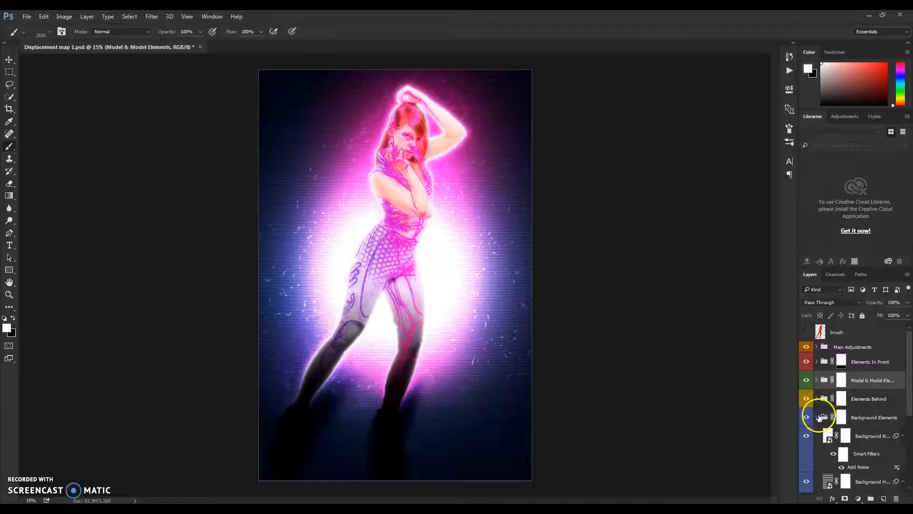
left_click(818, 417)
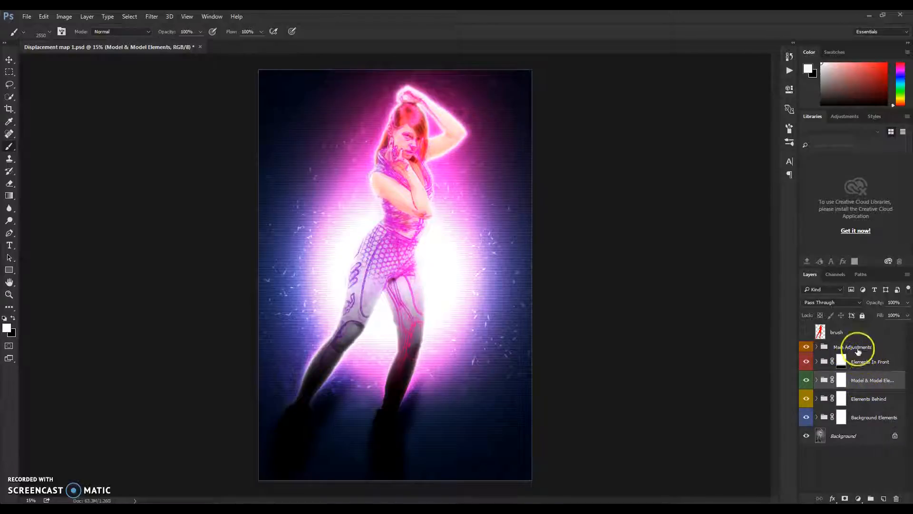
Select the Main Adjustments layer group and hide it.
left_click(858, 351)
left_click(807, 348)
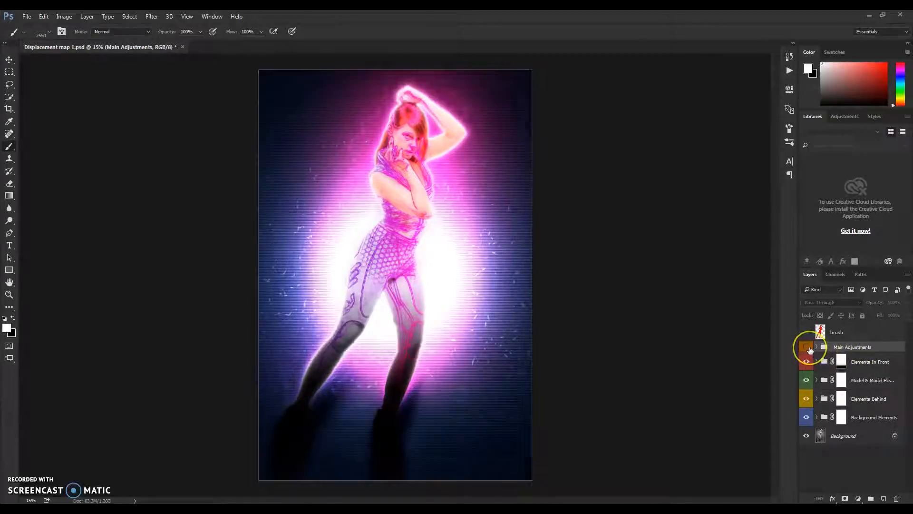
Toggle the Main Adjustments group off and on to compare its effect on the image, leaving it shown.
left_click(807, 347)
left_click(807, 347)
left_click(806, 347)
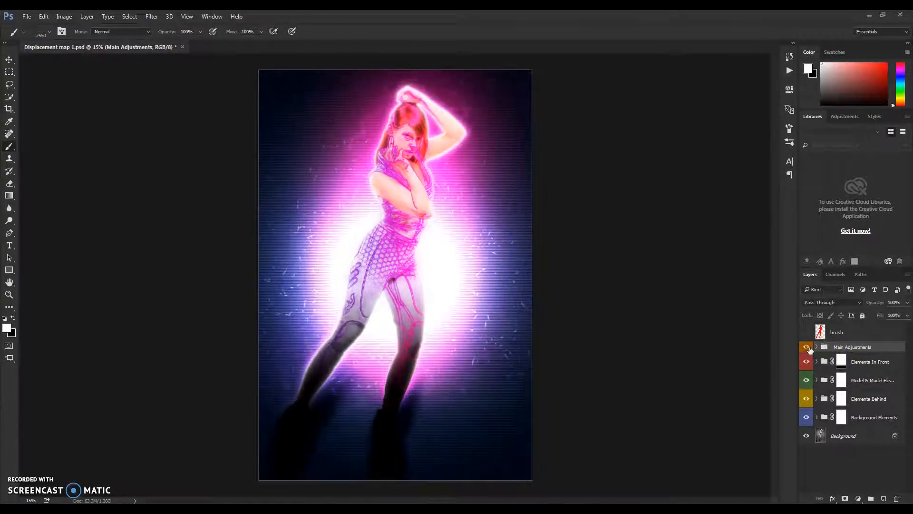
left_click(807, 348)
left_click(807, 348)
left_click(808, 347)
left_click(807, 347)
left_click(807, 347)
left_click(808, 348)
Toggle the Elements In Front group off and on to compare its effect on the figure, leaving it shown.
left_click(806, 362)
left_click(806, 362)
left_click(806, 363)
left_click(806, 362)
left_click(806, 363)
left_click(806, 362)
left_click(806, 362)
left_click(806, 363)
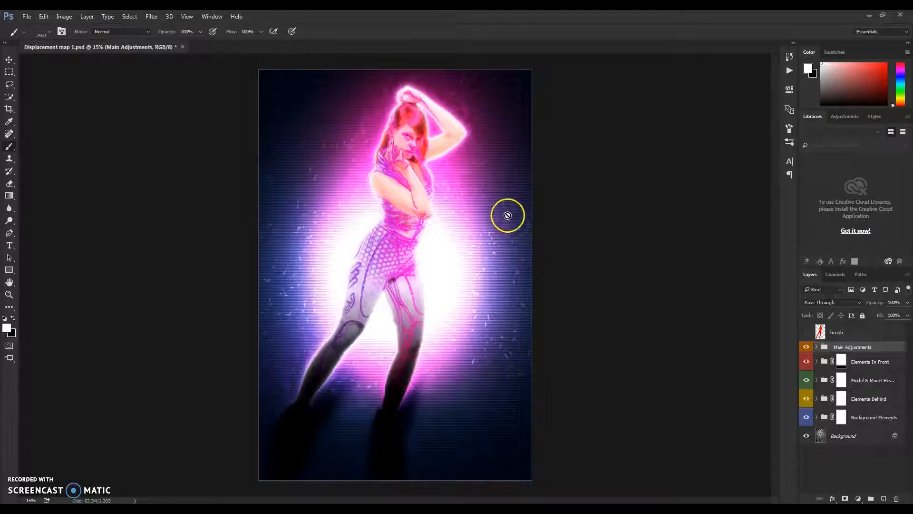
Expand the Elements In Front group and check the effect of its Glowing Lines subgroup by toggling its visibility.
scroll(423, 135, "up", 7)
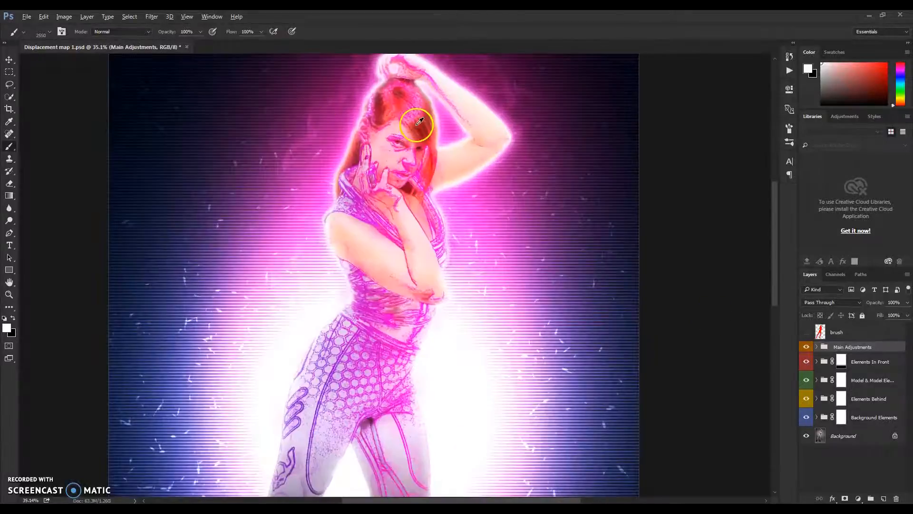
scroll(417, 125, "up", 2)
scroll(535, 277, "down", 4)
scroll(464, 275, "up", 3)
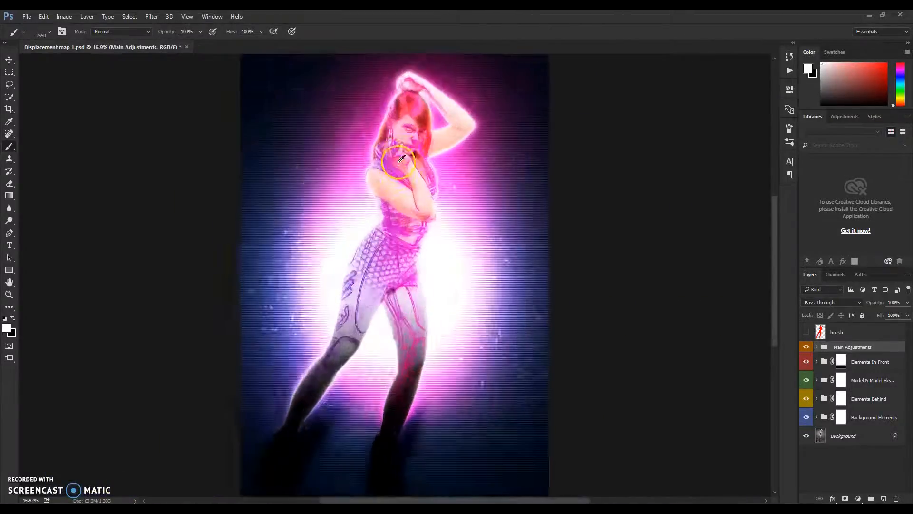
scroll(398, 120, "up", 1)
scroll(472, 106, "down", 3)
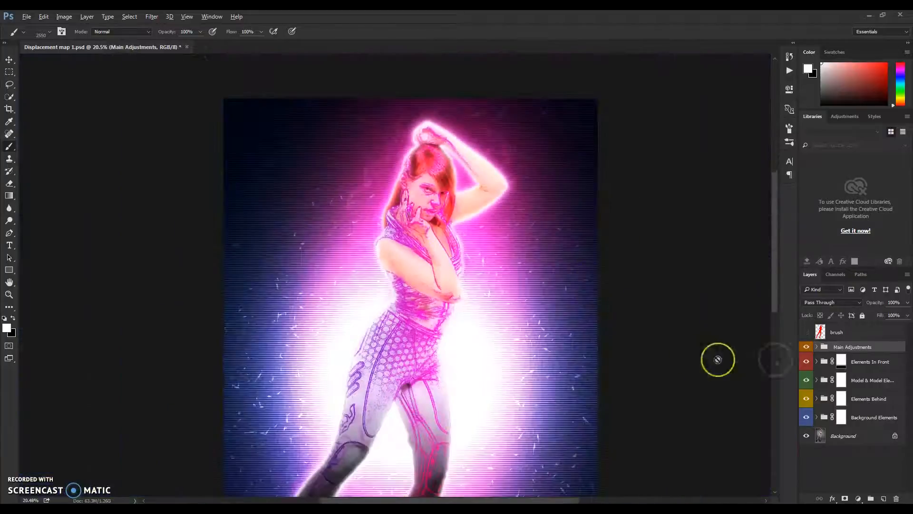
left_click(815, 363)
left_click(816, 362)
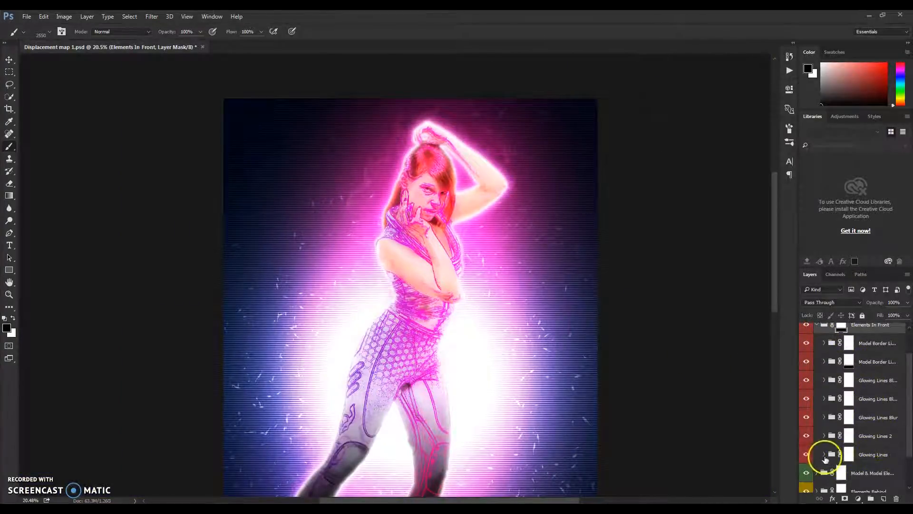
mouse_move(807, 456)
left_mouse_down()
mouse_move(805, 346)
mouse_move(807, 454)
left_mouse_up()
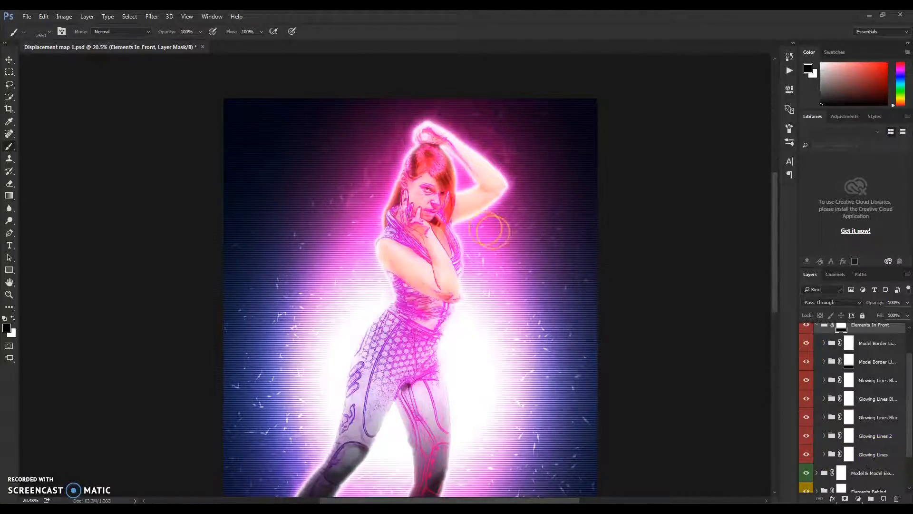
Choose a soft round brush for mask painting around the woman's face and reduce its size to 300.
scroll(430, 200, "up", 2)
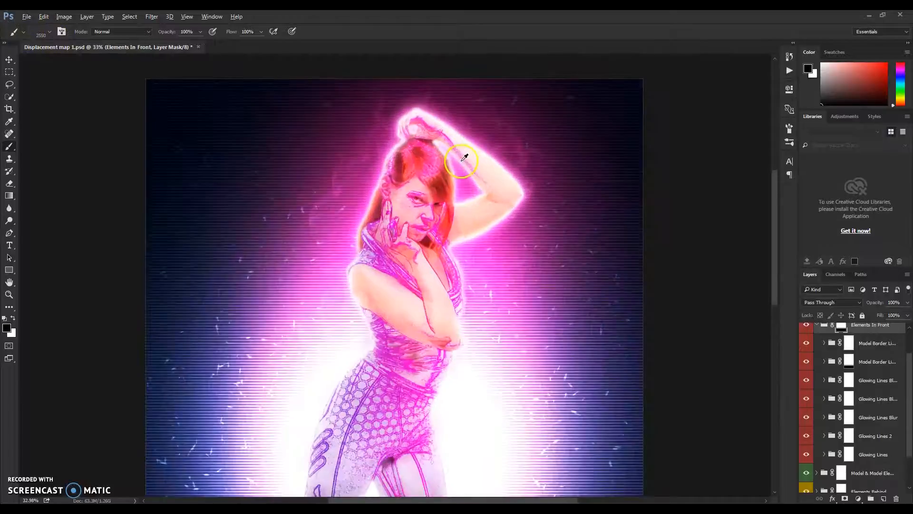
scroll(432, 213, "up", 4)
scroll(432, 214, "down", 3)
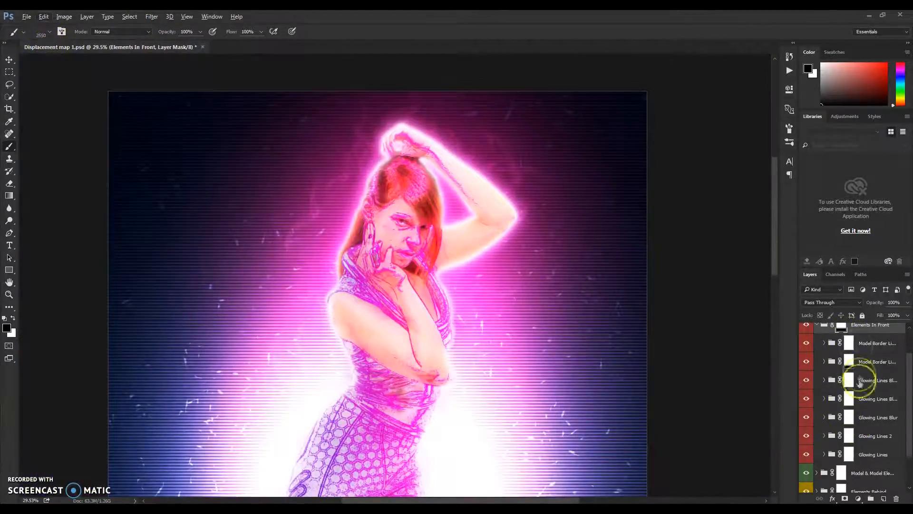
left_click(46, 32)
left_click(80, 125)
left_click(514, 27)
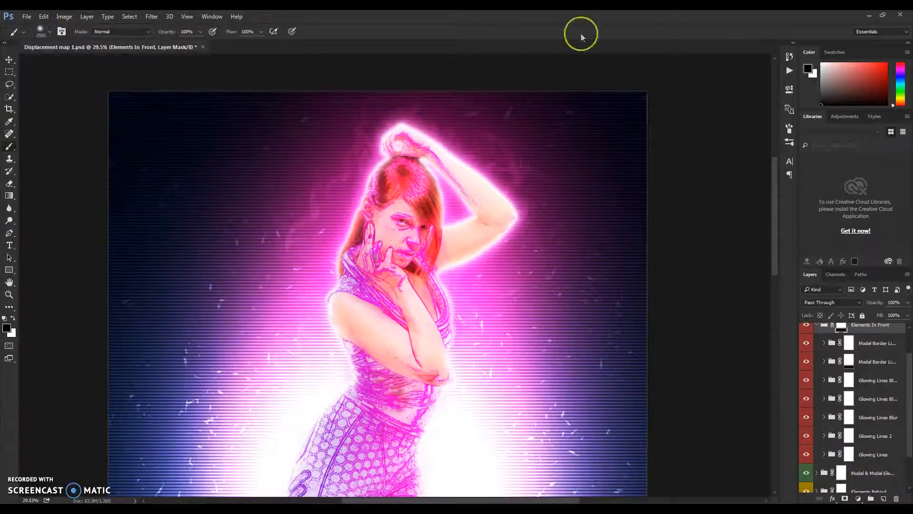
key("bracketleft")
key("bracketleft")
key("bracketleft")
key("bracketleft")
key("bracketleft")
key("bracketleft")
key("bracketleft")
key("bracketleft")
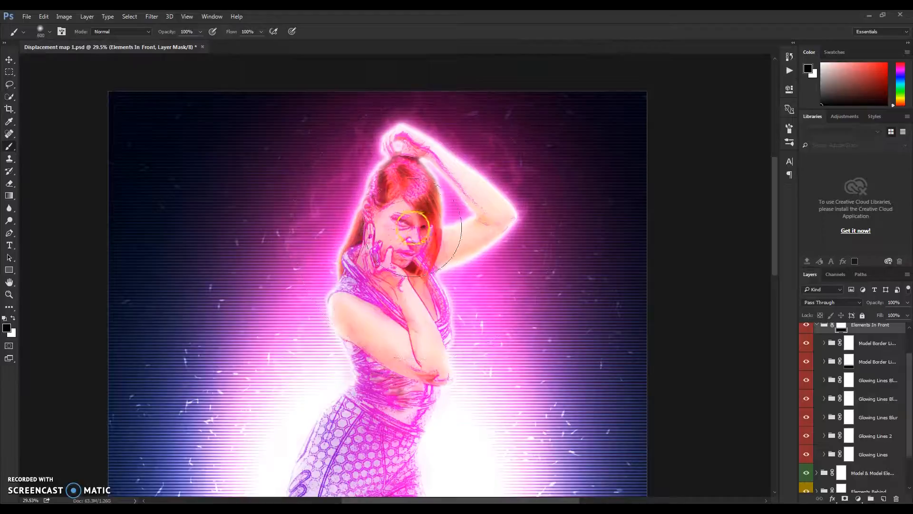
scroll(404, 228, "up", 3)
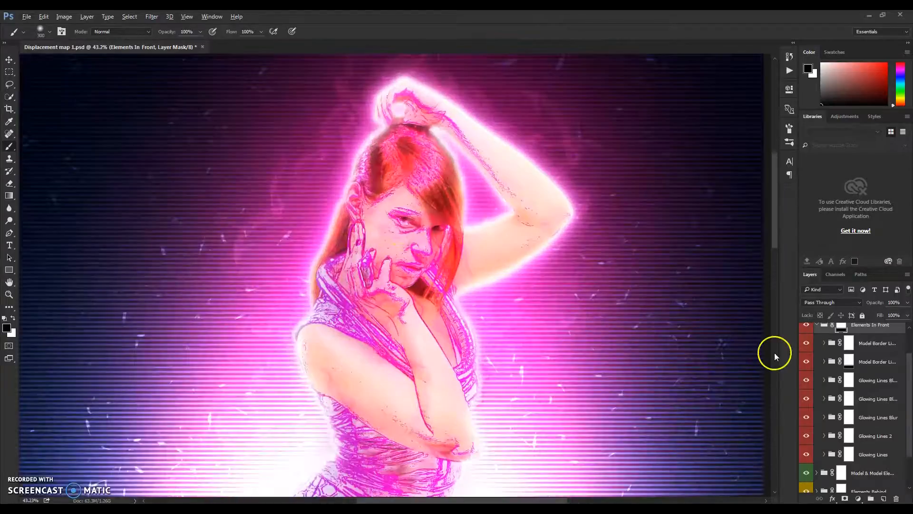
Paint black over the eyes, nose and mouth on the Glowing Lines mask with a smaller brush to hide the lines on the face.
mouse_move(399, 239)
left_mouse_down()
mouse_move(410, 218)
mouse_move(400, 211)
mouse_move(410, 229)
mouse_move(390, 235)
mouse_move(415, 232)
left_mouse_up()
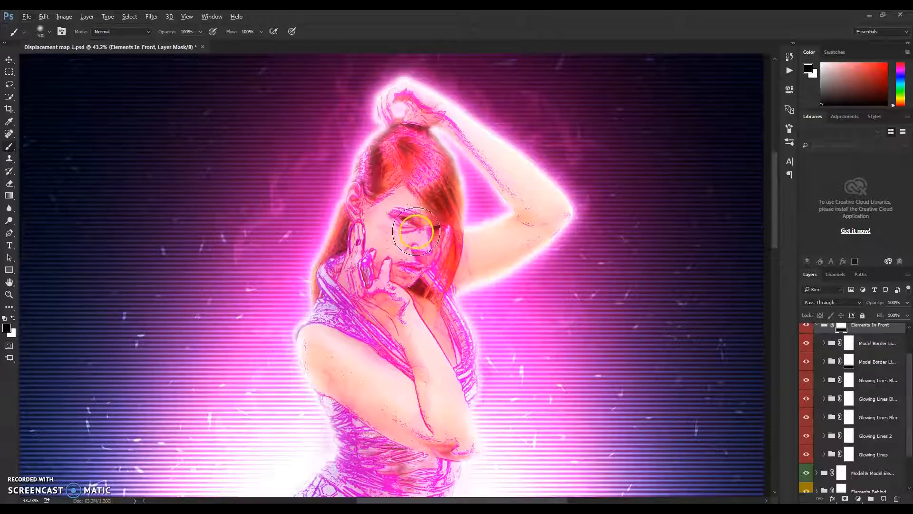
left_click(863, 455)
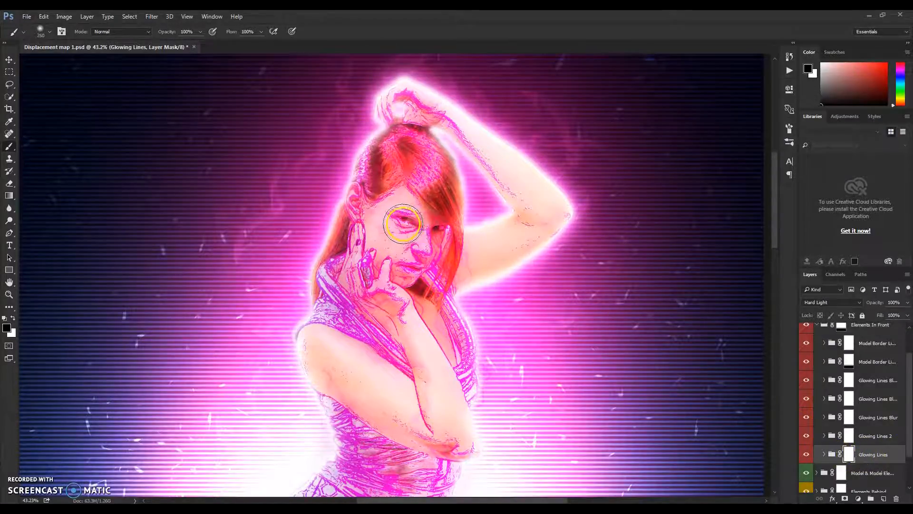
mouse_move(407, 228)
left_mouse_down()
mouse_move(410, 276)
mouse_move(417, 267)
left_mouse_up()
right_click(408, 256, "alt")
key("bracketleft")
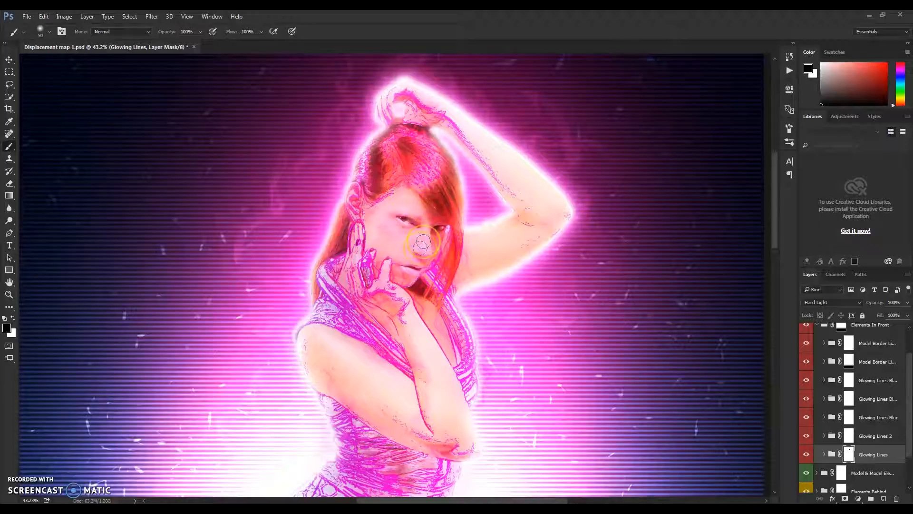
Paint black over the face on the masks of Glowing Lines 2, Glowing Lines Blur and Glowing Lines Blur 2.
left_click(850, 436)
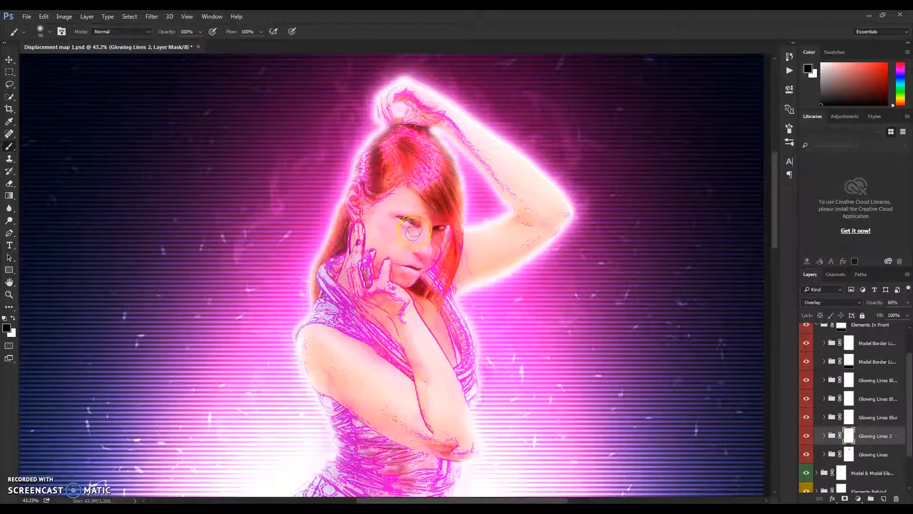
left_click_drag(459, 201, 413, 259)
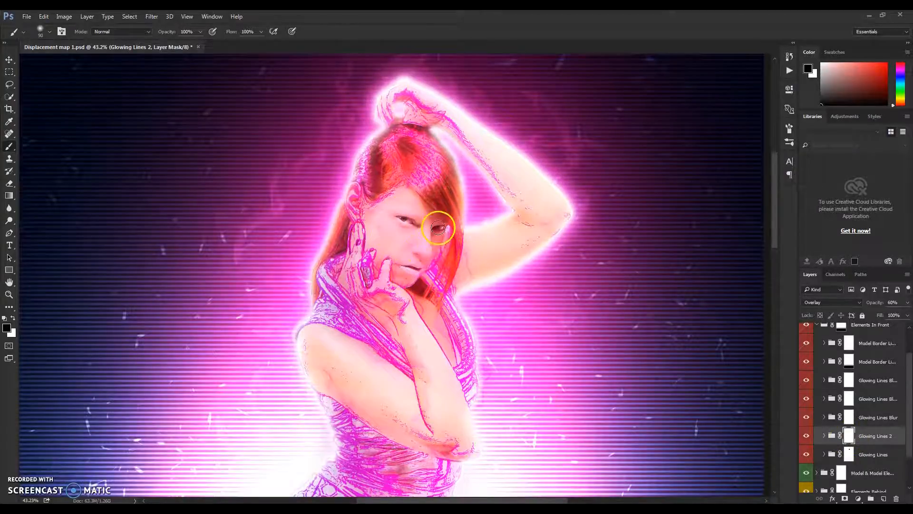
left_click(849, 417)
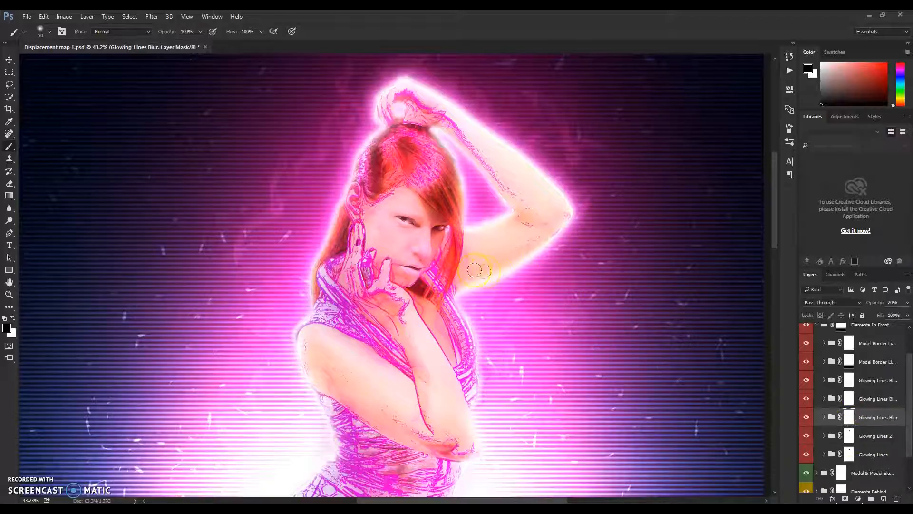
mouse_move(394, 219)
left_mouse_down()
mouse_move(430, 218)
mouse_move(403, 278)
mouse_move(425, 234)
left_mouse_up()
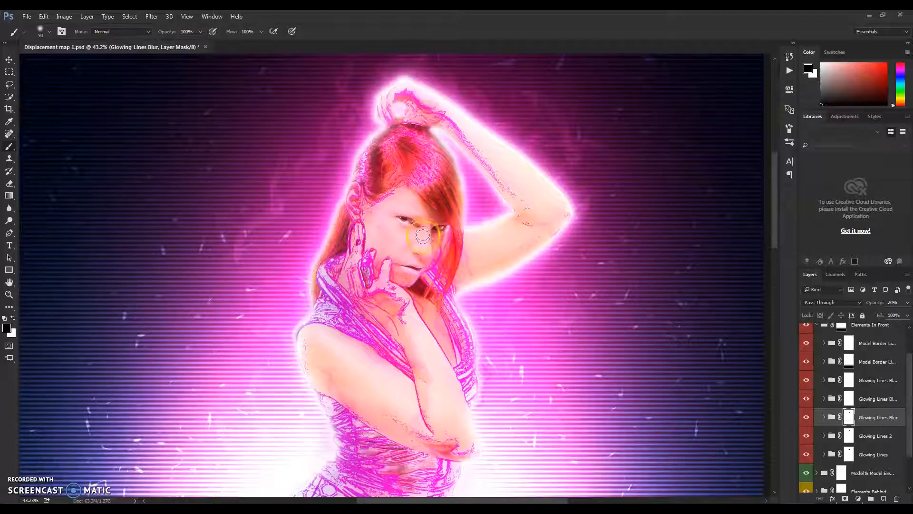
left_click(849, 399)
mouse_move(396, 227)
left_mouse_down()
mouse_move(406, 281)
mouse_move(421, 286)
left_mouse_up()
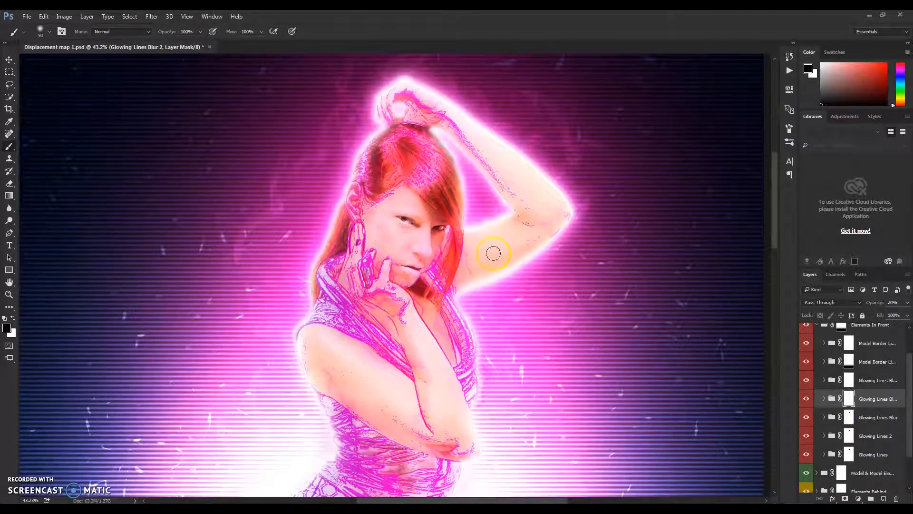
Paint black on the Model Border Light mask around the hair, raised hand and arm to reduce the border glow.
left_click(849, 361)
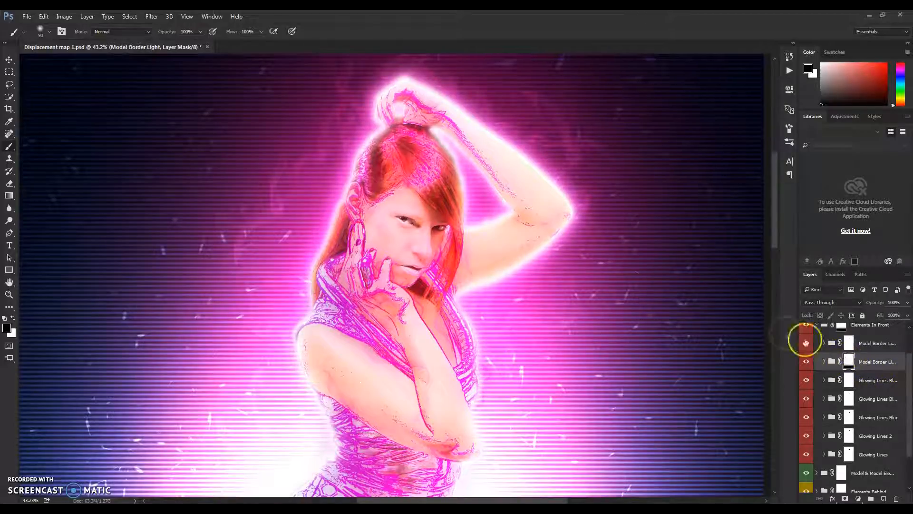
mouse_move(422, 134)
left_mouse_down()
mouse_move(382, 111)
mouse_move(397, 89)
mouse_move(382, 91)
mouse_move(397, 81)
mouse_move(448, 116)
mouse_move(474, 120)
mouse_move(434, 97)
mouse_move(507, 150)
mouse_move(453, 102)
left_mouse_up()
mouse_move(447, 151)
left_mouse_down()
mouse_move(448, 187)
mouse_move(460, 201)
left_mouse_up()
mouse_move(413, 137)
left_mouse_down()
mouse_move(373, 153)
mouse_move(341, 190)
mouse_move(310, 291)
mouse_move(321, 282)
left_mouse_up()
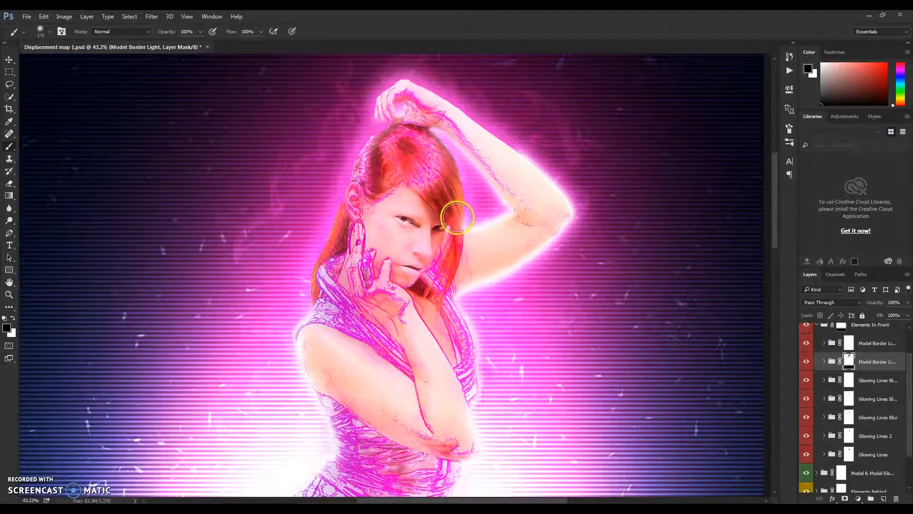
left_click_drag(449, 234, 501, 209)
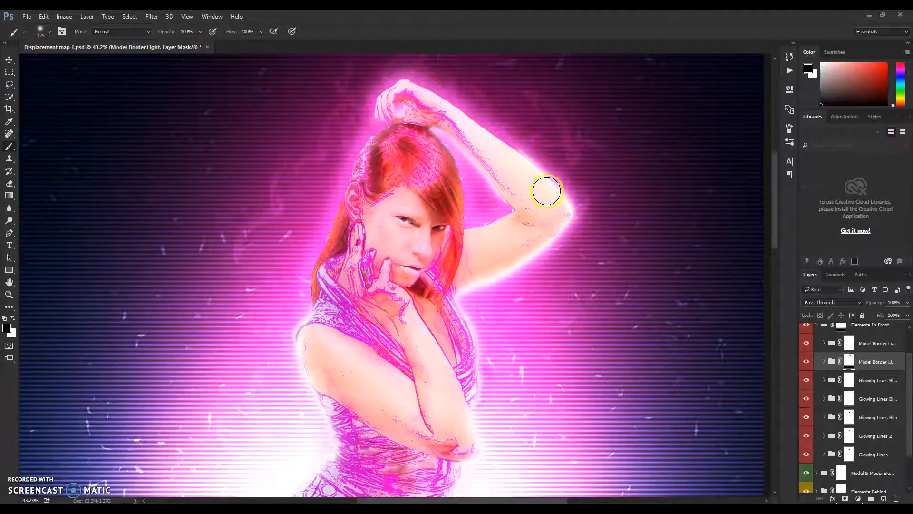
Switch the foreground color to white and paint over the raised arm and hair on the Model Border Light mask.
key("x")
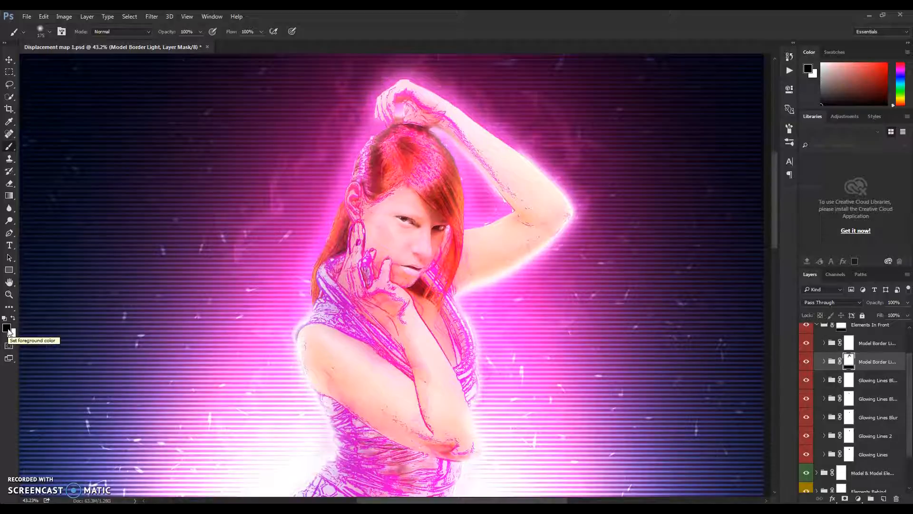
key("x")
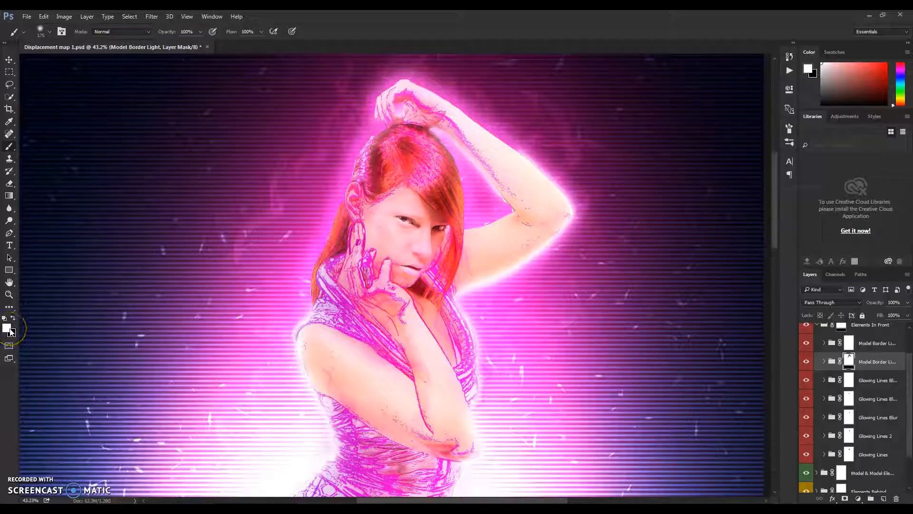
key("x")
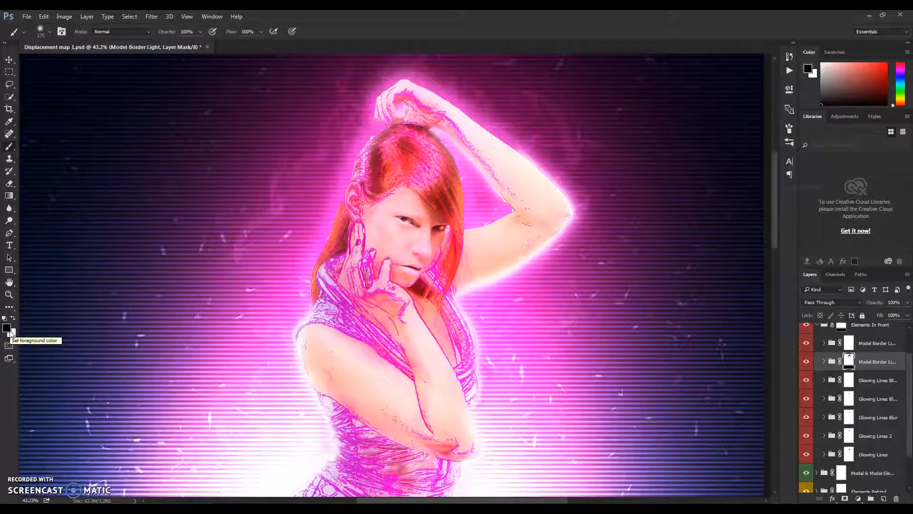
key("x")
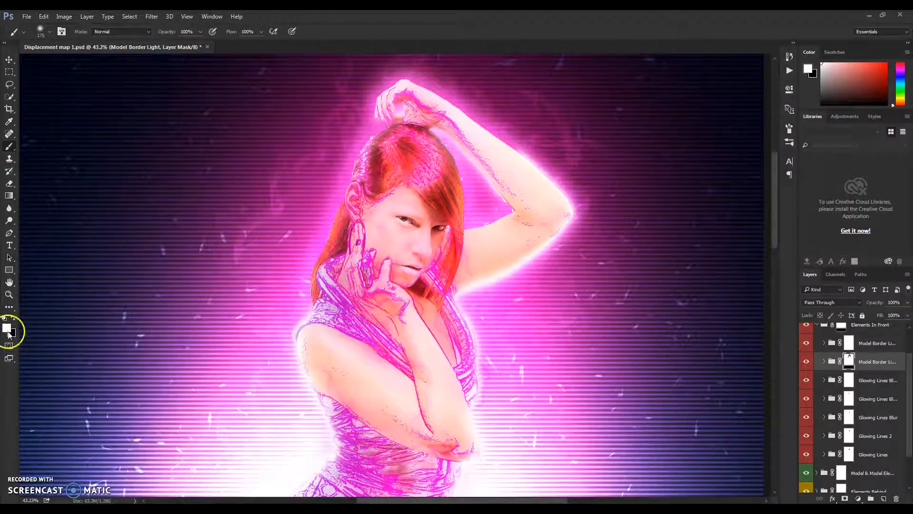
mouse_move(512, 199)
left_mouse_down()
mouse_move(490, 168)
mouse_move(511, 203)
left_mouse_up()
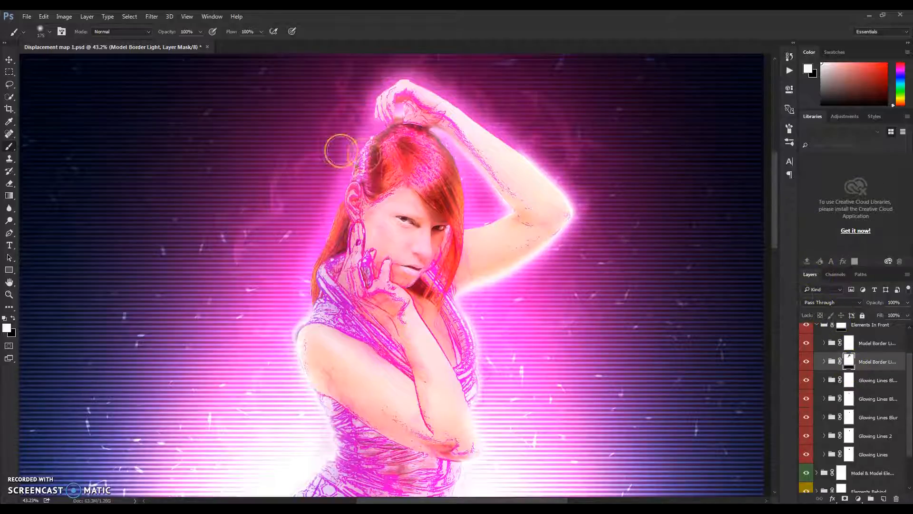
left_click_drag(383, 156, 416, 165)
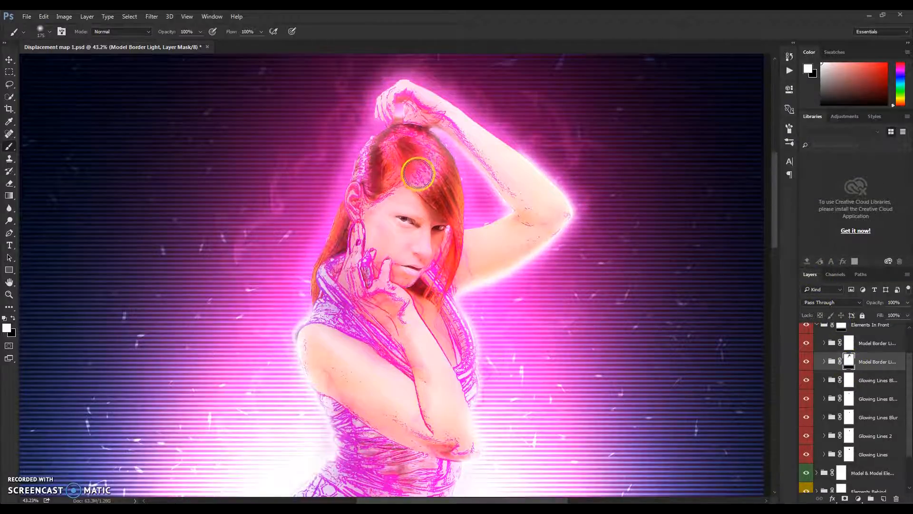
Paint black on the Model Border Light 2 mask around the head and raised arm, and reselect the Model Border Light mask.
scroll(460, 337, "down", 10)
scroll(387, 193, "up", 4)
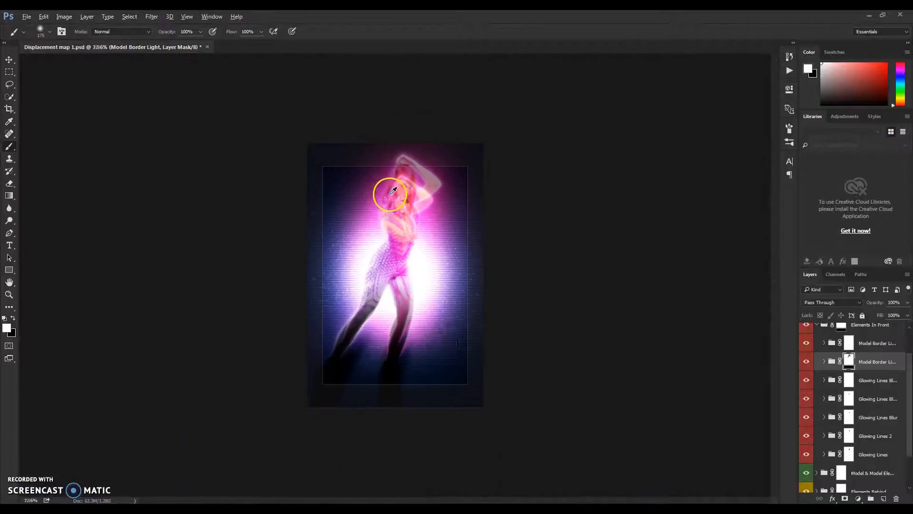
scroll(409, 205, "up", 7)
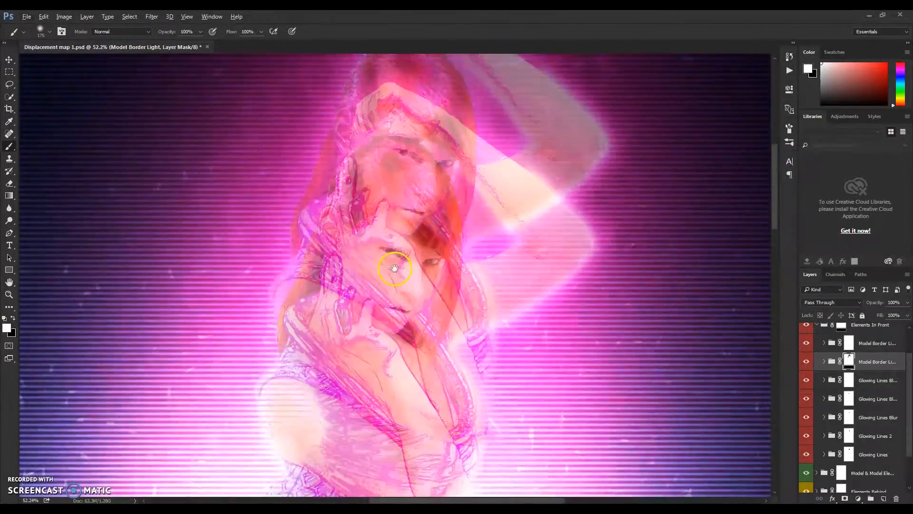
scroll(388, 232, "up", 2)
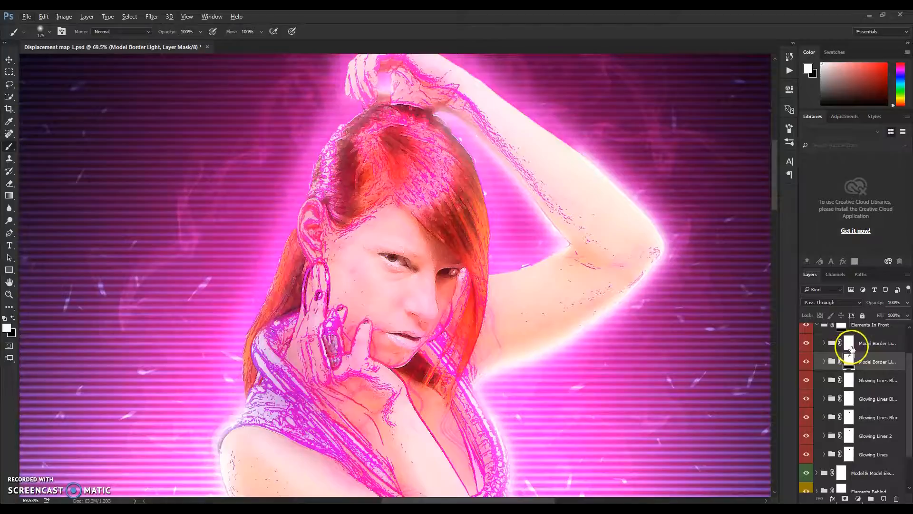
left_click(848, 344)
scroll(306, 236, "down", 3)
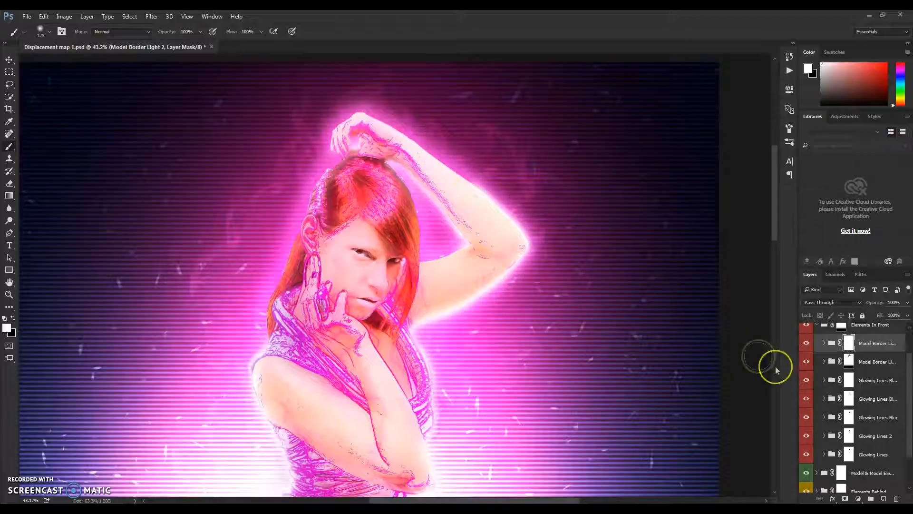
key("x")
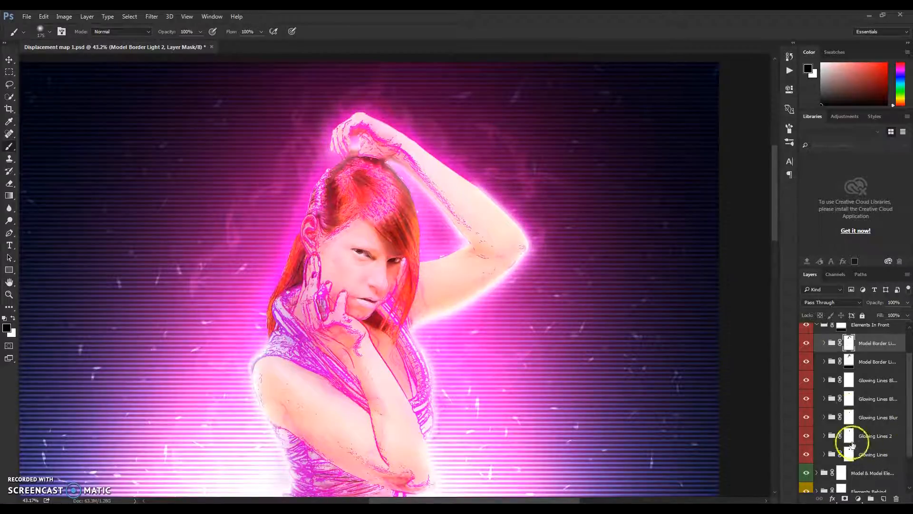
left_click(850, 364)
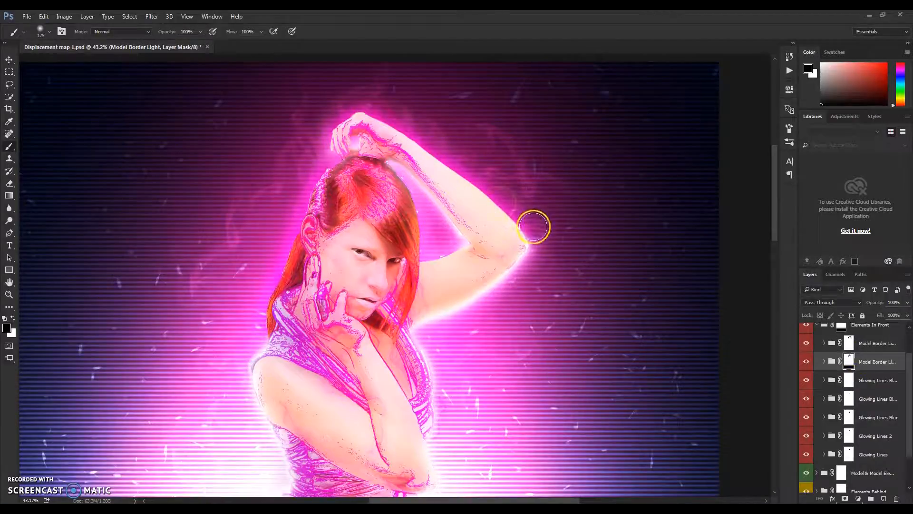
Examine the masked glowing lines and border light around the face, hair and arms, close up and in the whole picture.
scroll(557, 322, "down", 2)
scroll(558, 322, "down", 3)
scroll(442, 195, "down", 2)
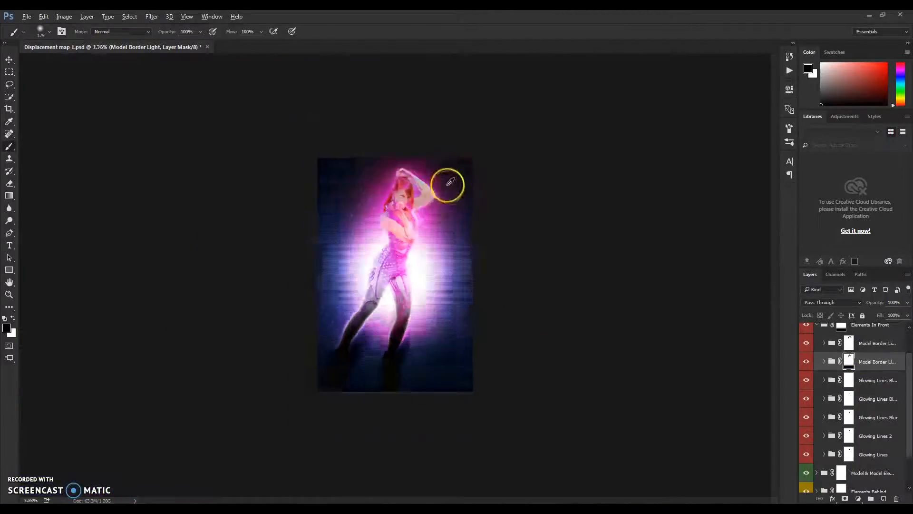
scroll(430, 85, "up", 4)
scroll(438, 63, "up", 1)
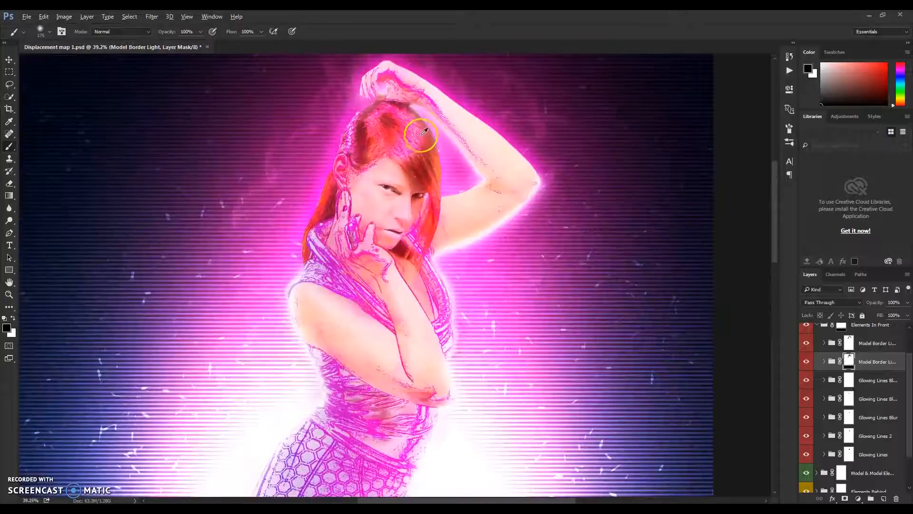
scroll(428, 124, "down", 4)
scroll(448, 151, "up", 2)
scroll(447, 151, "up", 4)
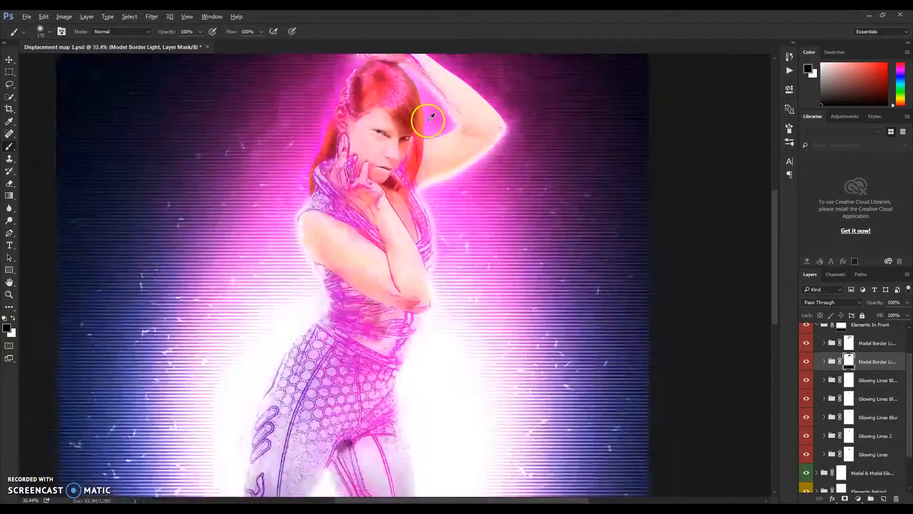
scroll(849, 387, "up", 2)
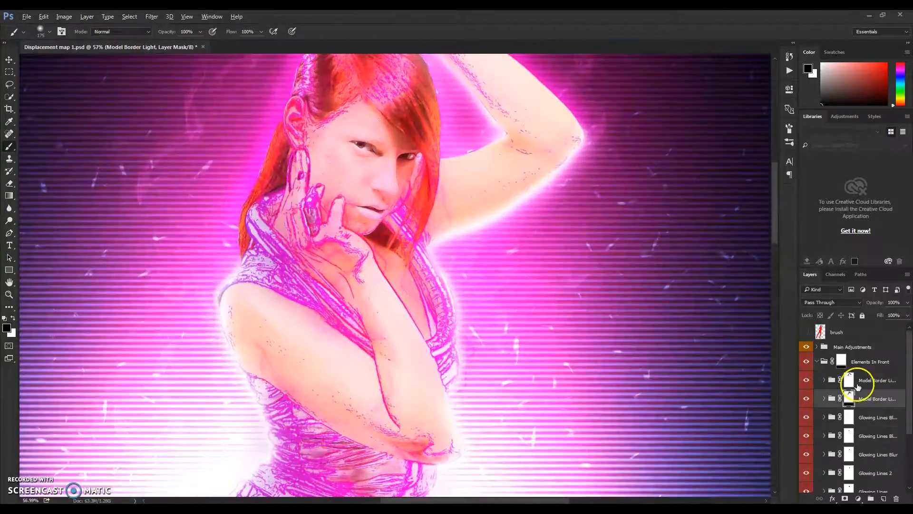
Collapse the Elements In Front group and select its layer mask.
left_click(816, 362)
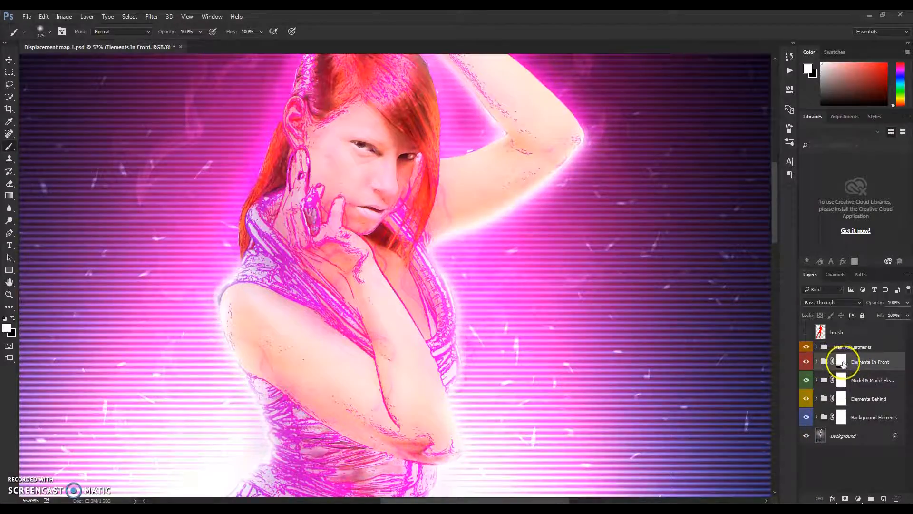
left_click(842, 362)
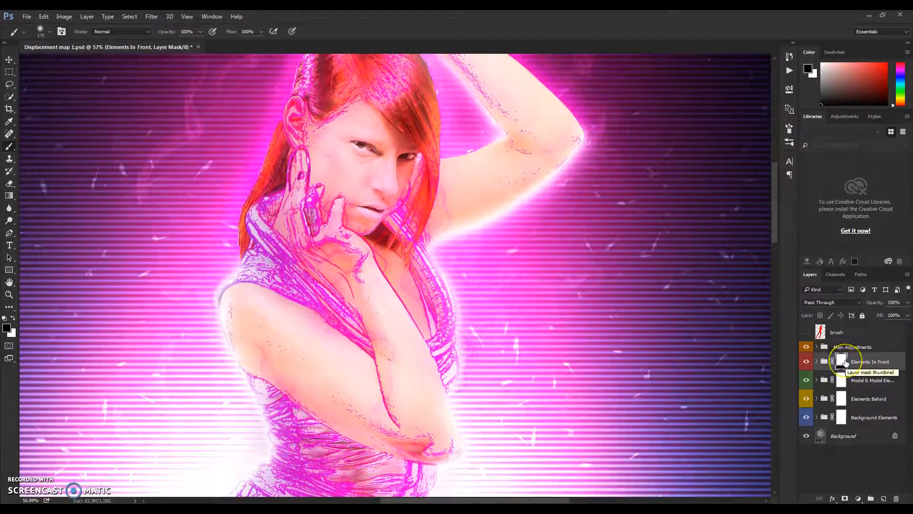
left_click(846, 362)
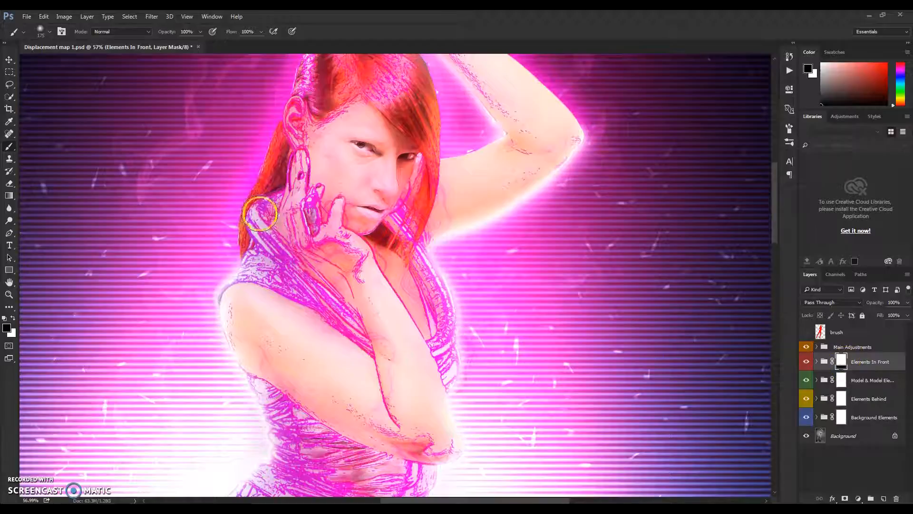
Try painting black over the hand and collar on the Elements In Front mask, and undo the brush stroke.
mouse_move(352, 142)
left_mouse_down()
mouse_move(282, 252)
mouse_move(289, 189)
mouse_move(305, 300)
mouse_move(326, 314)
mouse_move(339, 275)
mouse_move(366, 381)
left_mouse_up()
left_click(43, 16)
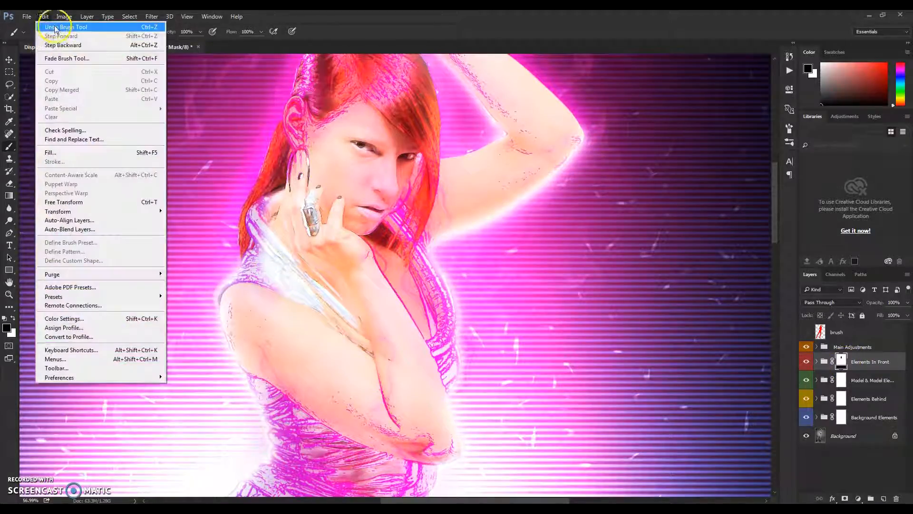
left_click(57, 27)
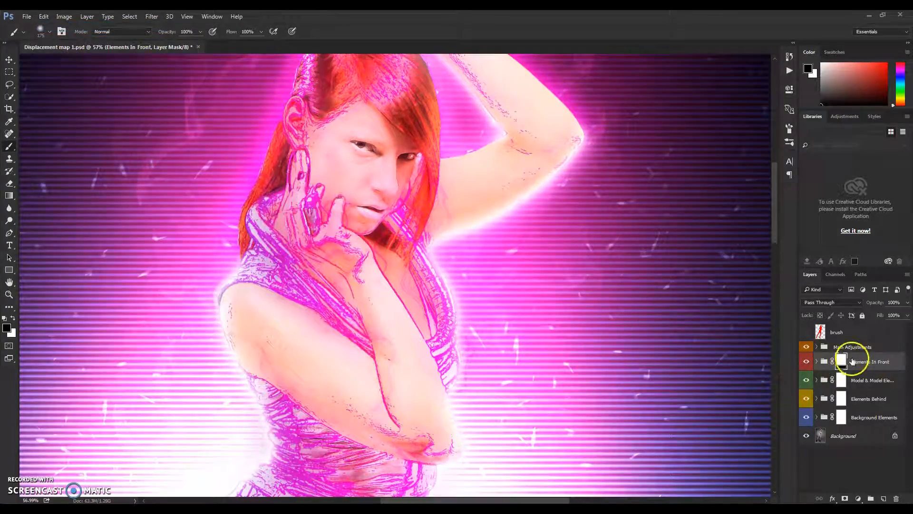
Expand the Model & Model Elements group and view the whole figure.
key("ctrl+0")
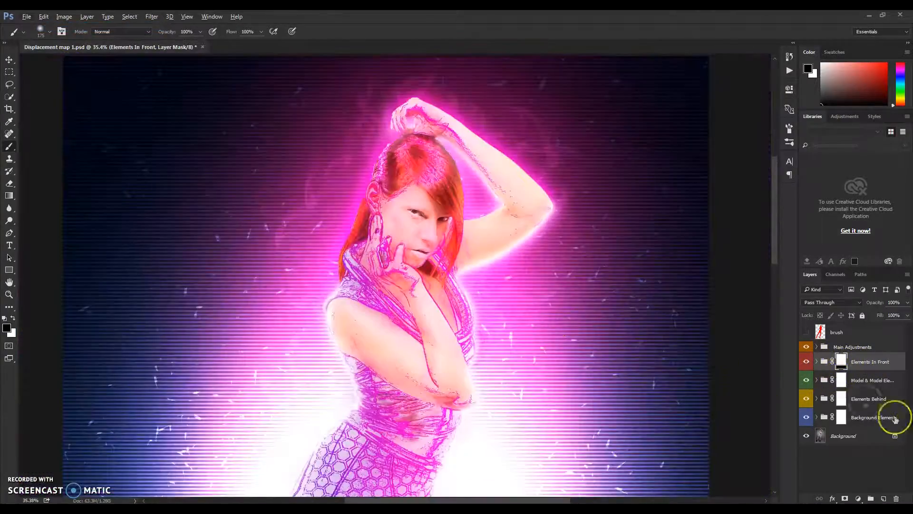
left_click(817, 380)
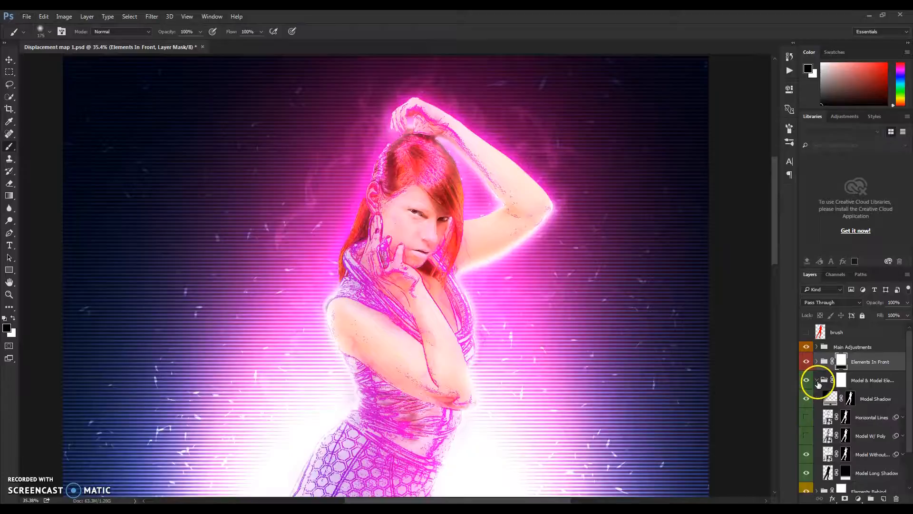
scroll(443, 379, "down", 5)
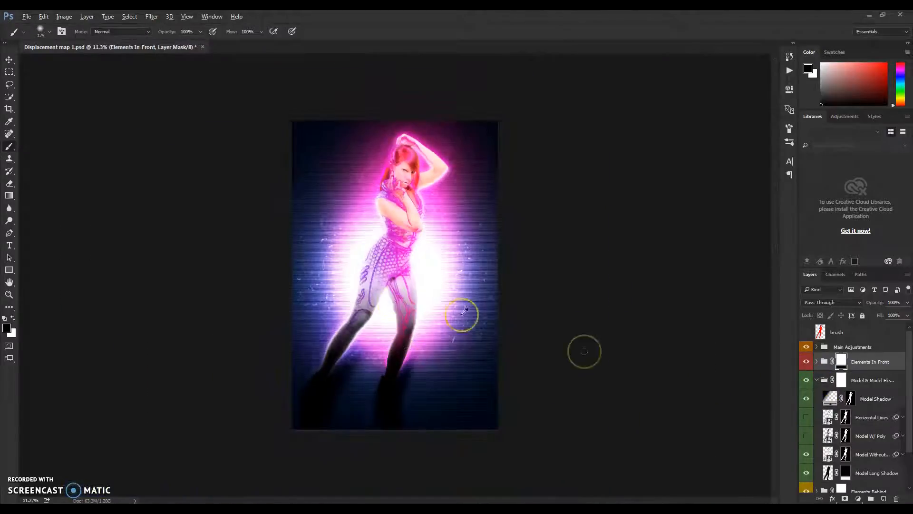
Select the Model Shadow layer and toggle its visibility to compare the figure with and without it.
left_click(870, 399)
left_click(807, 399)
left_click(807, 399)
left_click(806, 399)
left_click(806, 400)
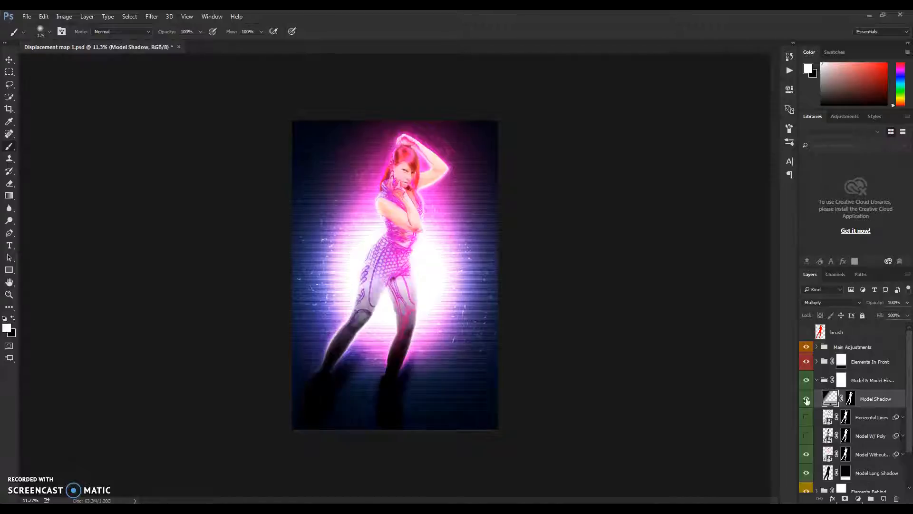
left_click(806, 399)
left_click(807, 400)
Make the Horizontal Lines and Model W/ Poly layers visible in the Model & Model Elements group.
scroll(473, 322, "up", 5)
left_click(816, 380)
left_click(816, 380)
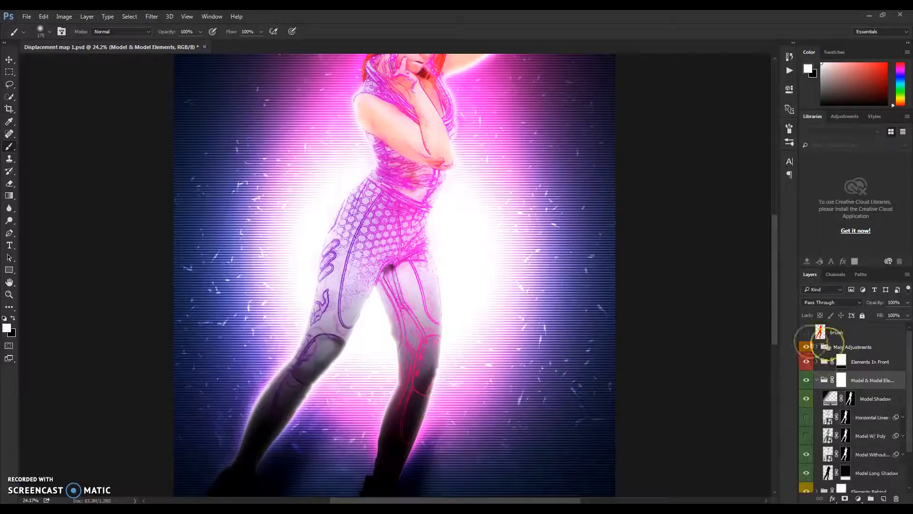
scroll(839, 403, "down", 1)
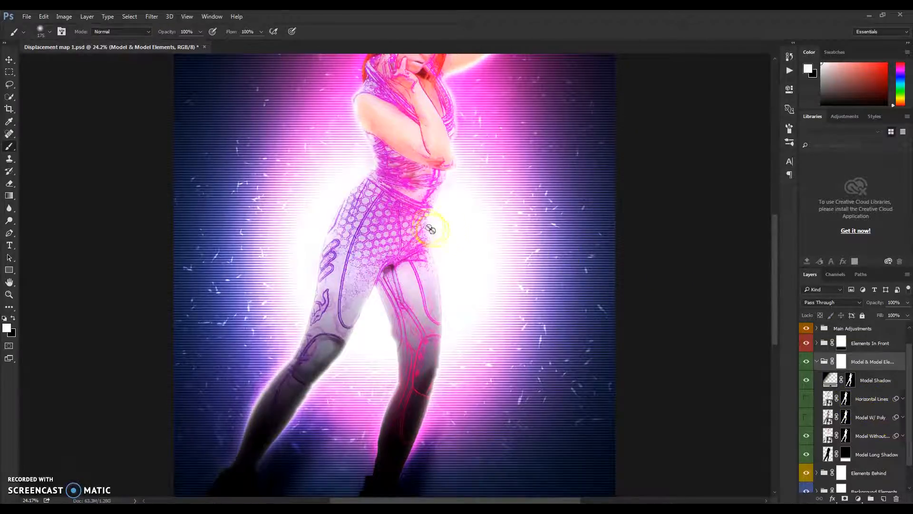
left_click_drag(777, 305, 776, 266)
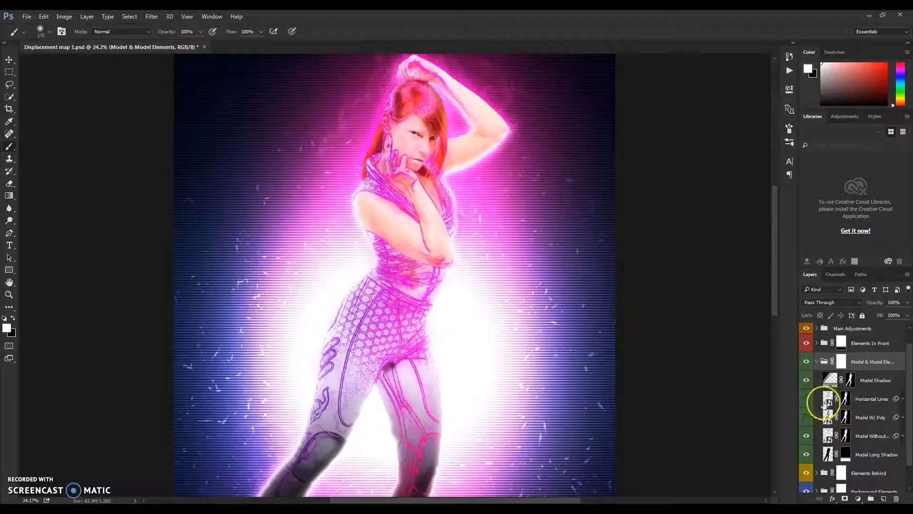
left_click(807, 400)
left_click(806, 418)
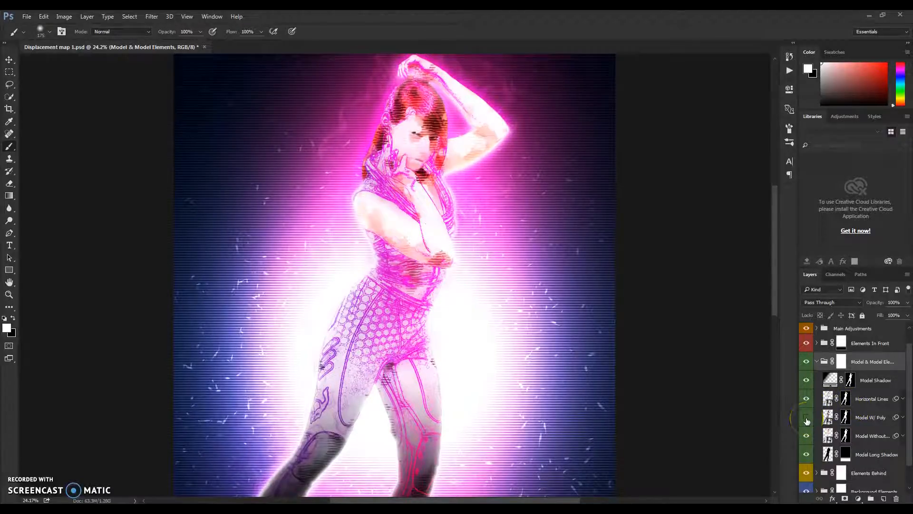
left_click(807, 419)
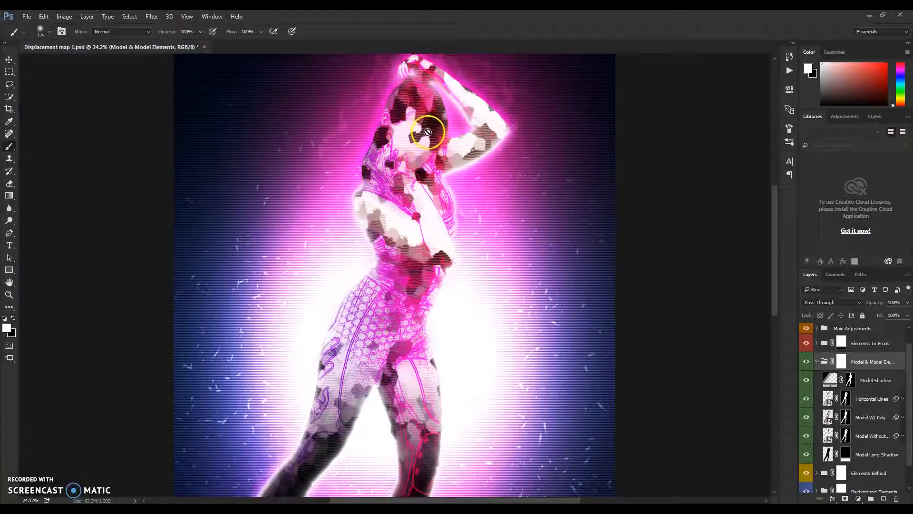
Paint black over the face on the Horizontal Lines layer mask to remove the lines there.
scroll(418, 230, "down", 3)
scroll(416, 124, "up", 6)
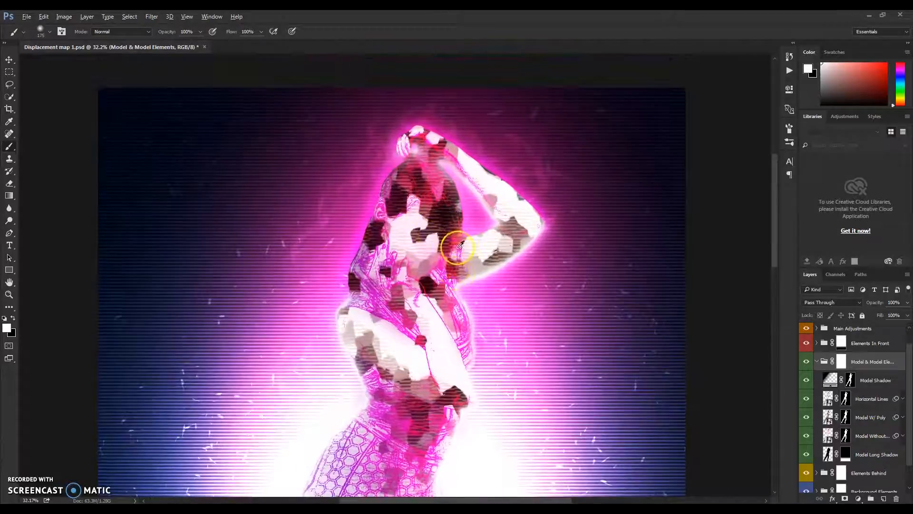
scroll(449, 275, "up", 2)
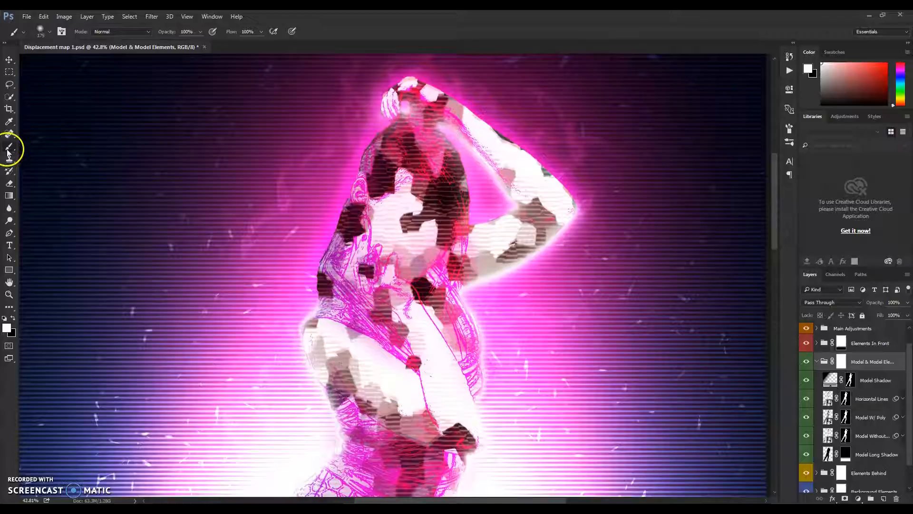
left_click(845, 398)
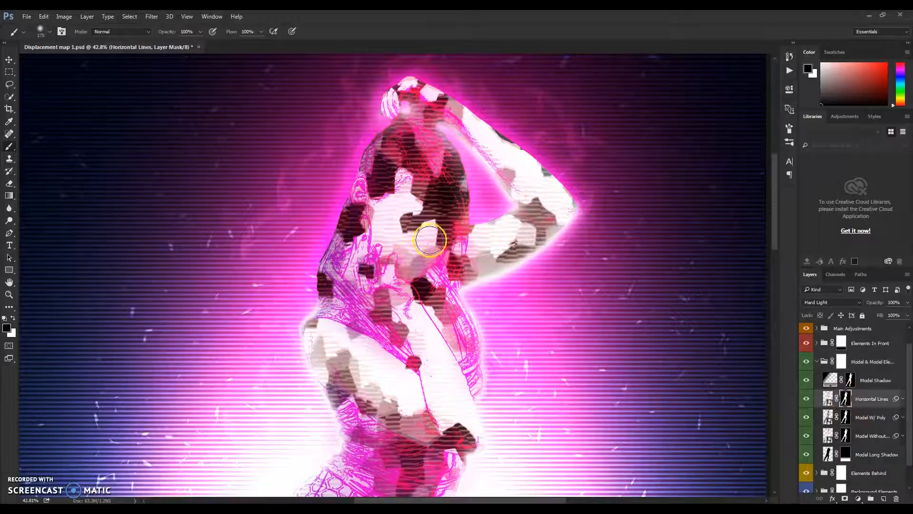
mouse_move(414, 210)
left_mouse_down()
mouse_move(382, 233)
mouse_move(406, 223)
mouse_move(395, 198)
mouse_move(383, 220)
mouse_move(417, 199)
mouse_move(421, 234)
mouse_move(432, 235)
mouse_move(443, 217)
mouse_move(415, 259)
mouse_move(424, 225)
mouse_move(400, 236)
mouse_move(404, 258)
mouse_move(412, 221)
mouse_move(405, 208)
mouse_move(415, 245)
mouse_move(417, 222)
mouse_move(404, 242)
mouse_move(404, 180)
mouse_move(426, 202)
mouse_move(380, 150)
left_mouse_up()
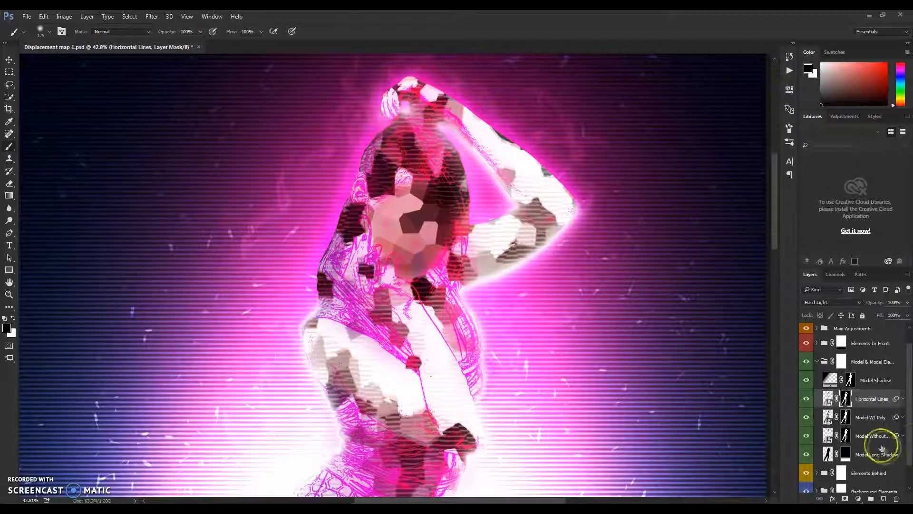
Paint black over the face on the Model W/ Poly layer mask to clear the polygons, and check the whole figure.
left_click(846, 417)
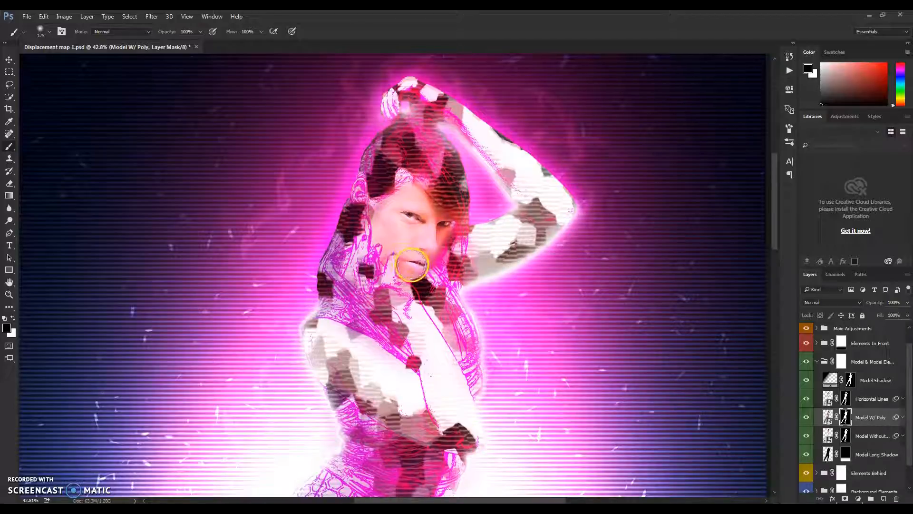
scroll(439, 309, "down", 6)
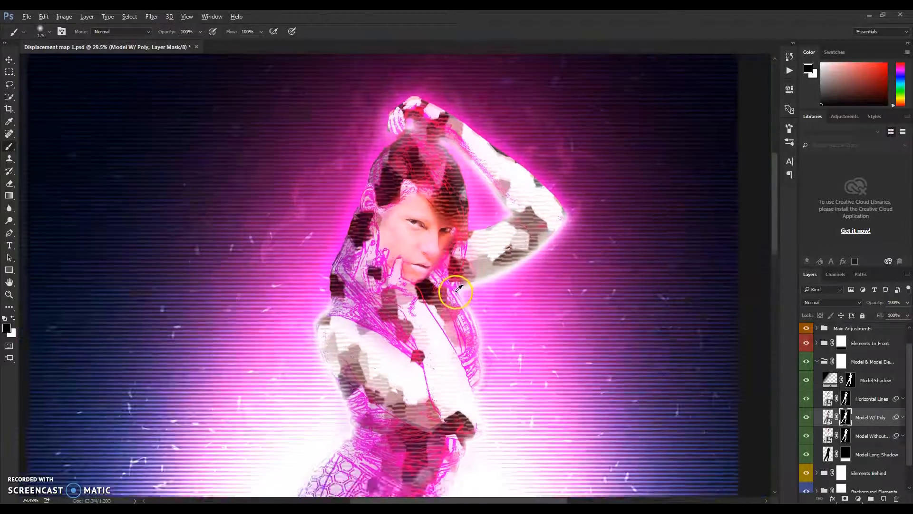
scroll(439, 204, "up", 5)
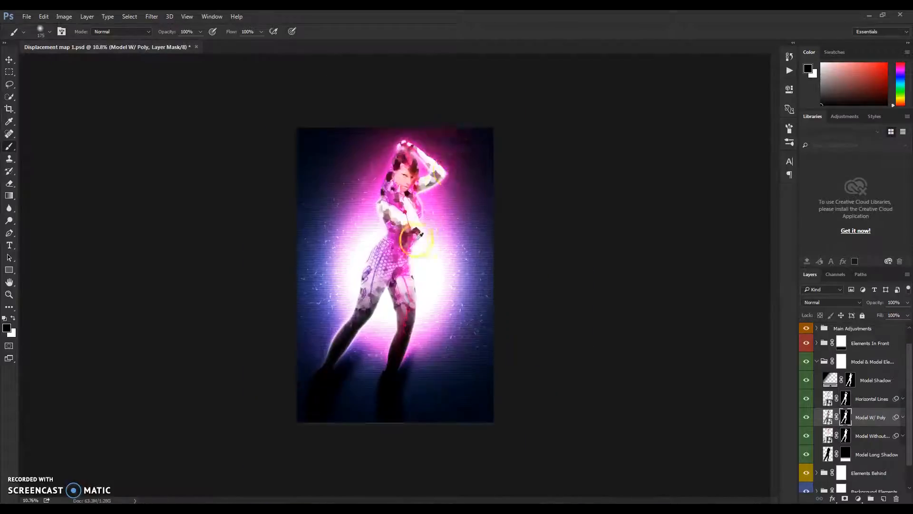
scroll(428, 123, "up", 4)
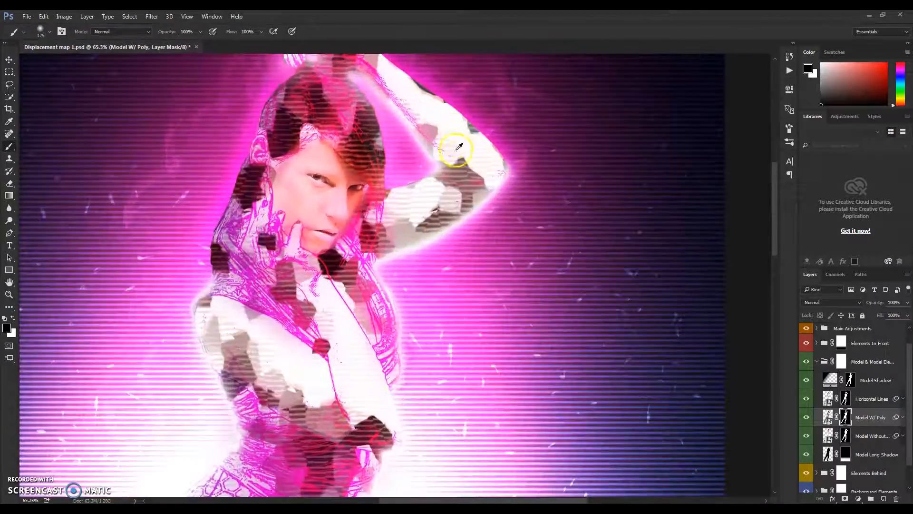
scroll(468, 157, "down", 5)
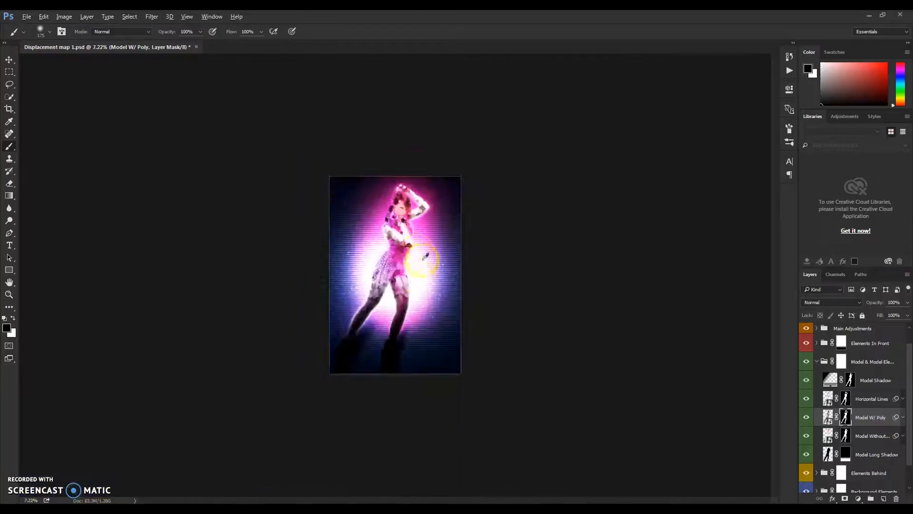
scroll(404, 210, "up", 4)
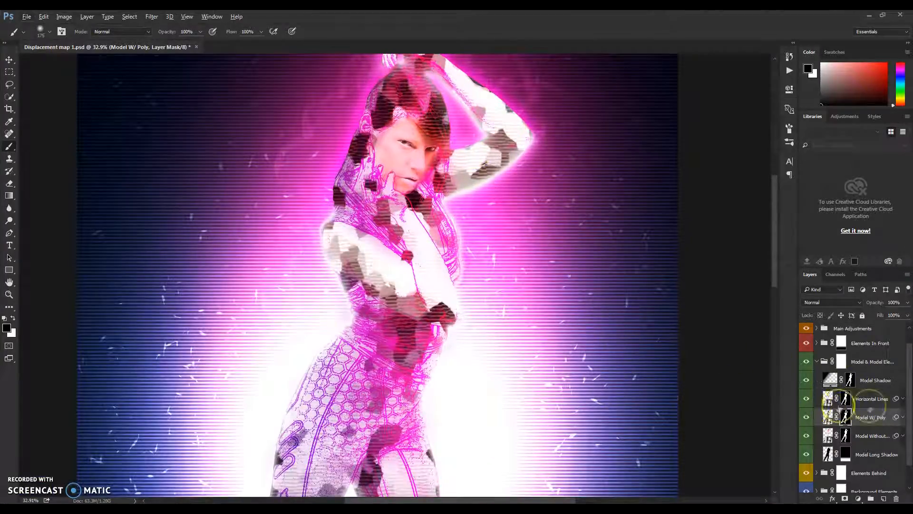
Hide the Horizontal Lines layer to examine the polygon effect on the body, and show the layer again.
left_click(872, 403)
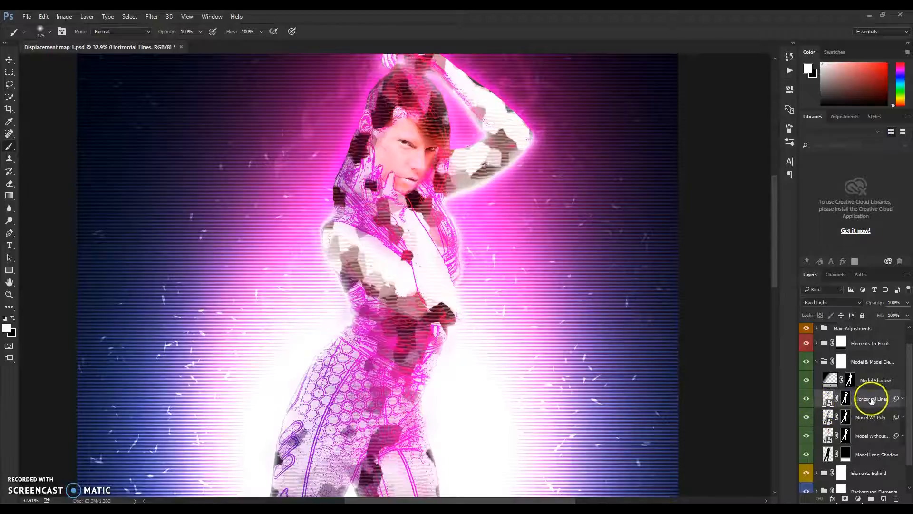
left_click(805, 401)
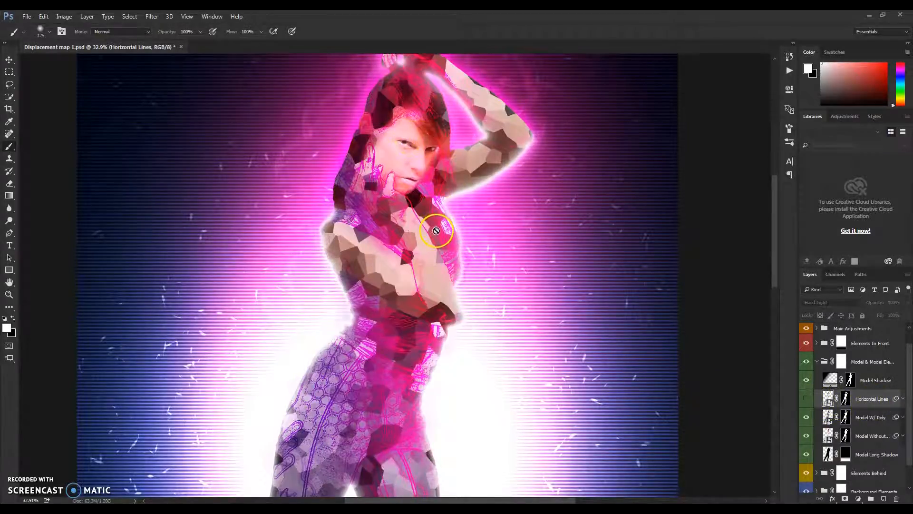
scroll(438, 231, "down", 8)
scroll(418, 134, "up", 8)
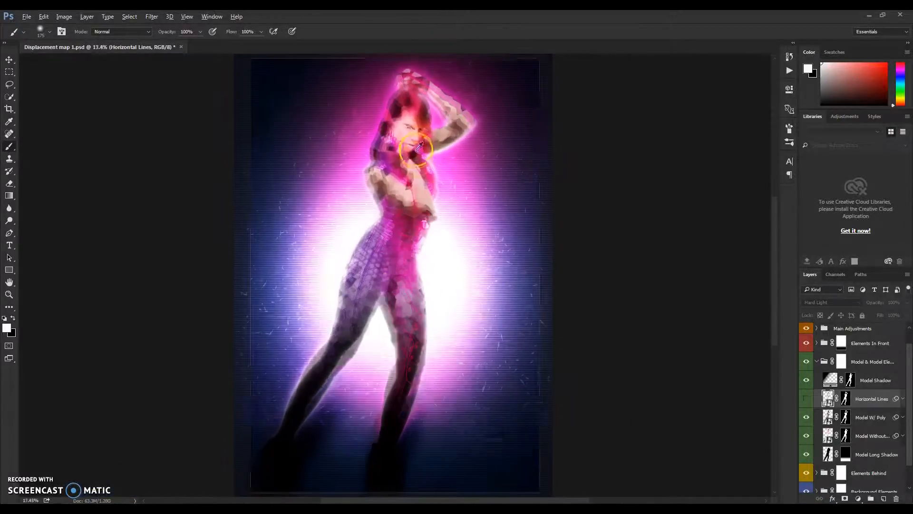
scroll(377, 234, "up", 4)
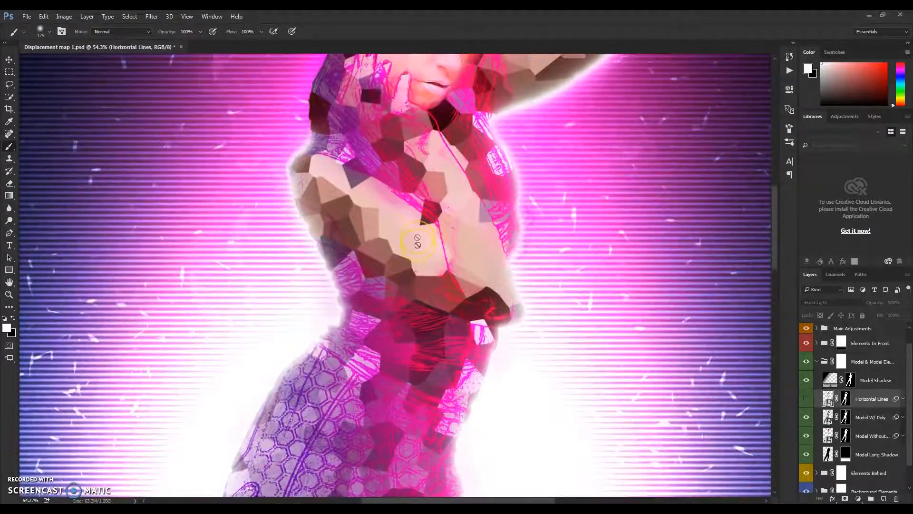
scroll(428, 312, "down", 6)
scroll(446, 306, "up", 5)
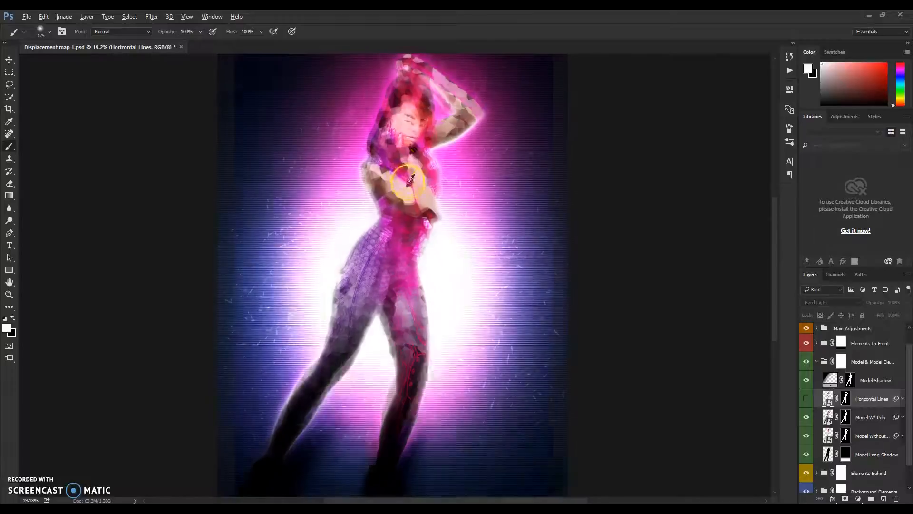
scroll(405, 121, "up", 2)
left_click(806, 399)
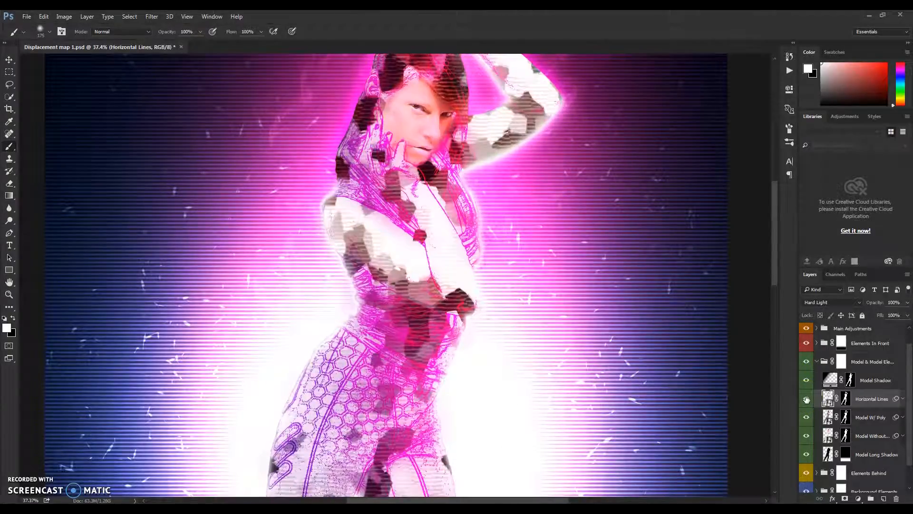
scroll(453, 289, "up", 3)
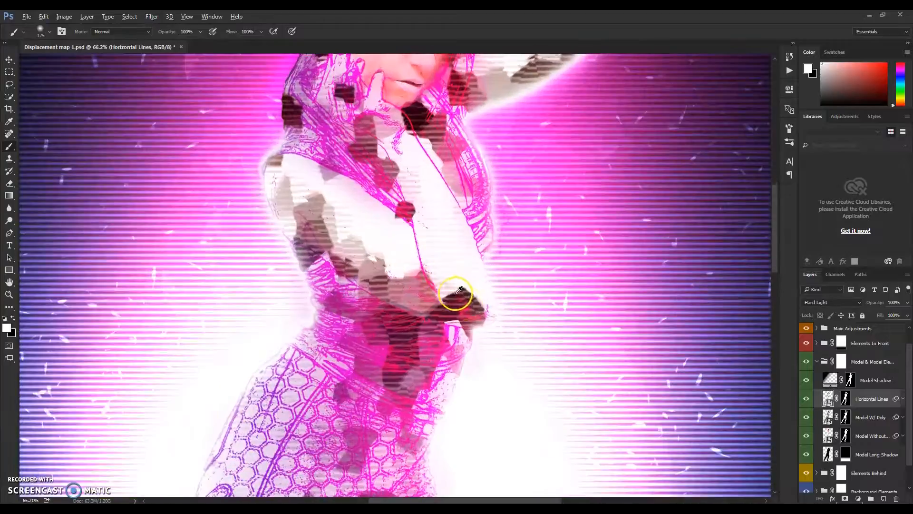
Check the combined effects on the arms and legs, and hide the Horizontal Lines and Model W/ Poly layers.
scroll(468, 299, "up", 2)
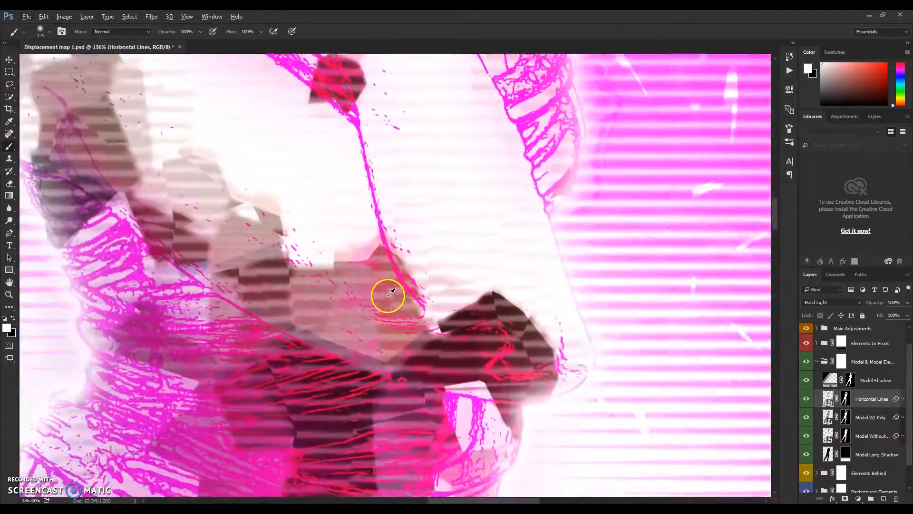
scroll(426, 342, "down", 8)
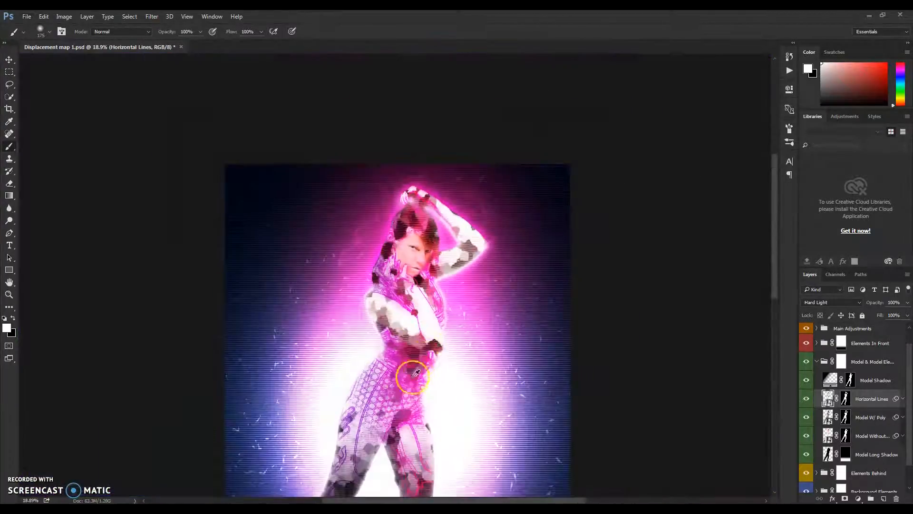
scroll(367, 309, "up", 4)
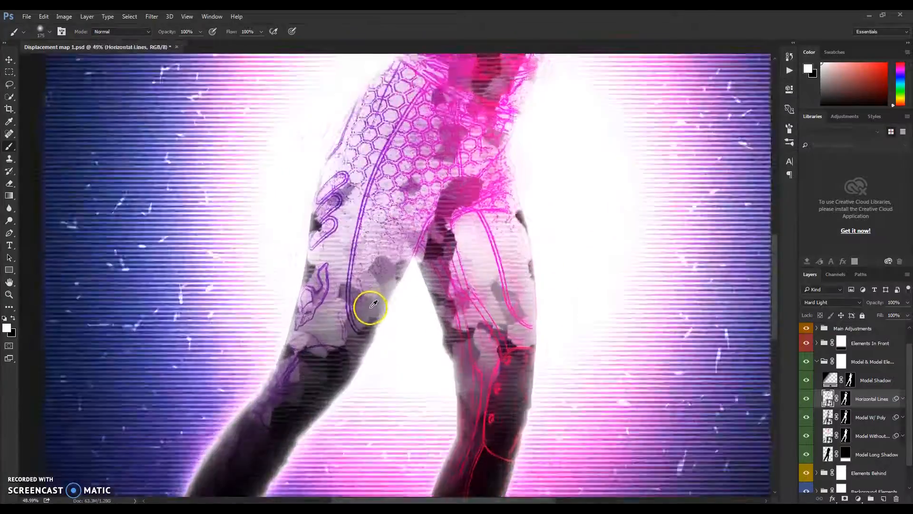
scroll(390, 299, "down", 4)
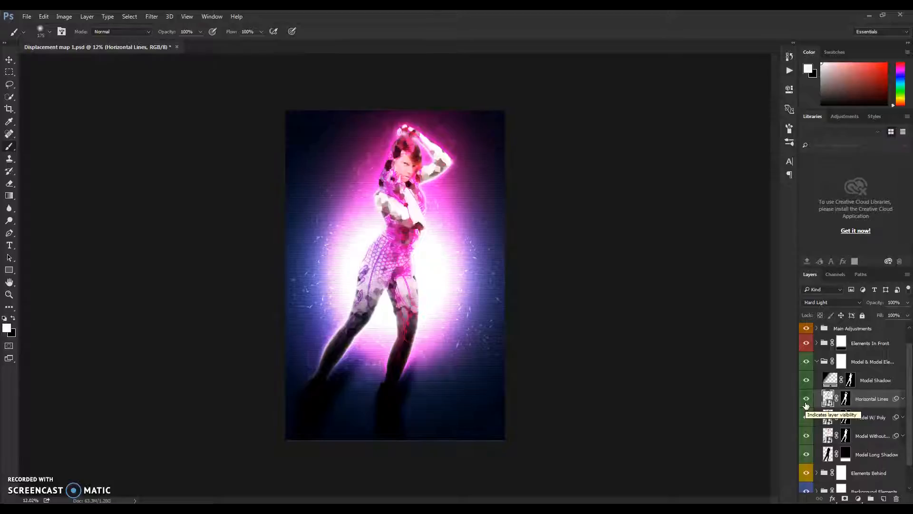
left_click(805, 399)
left_click(805, 417)
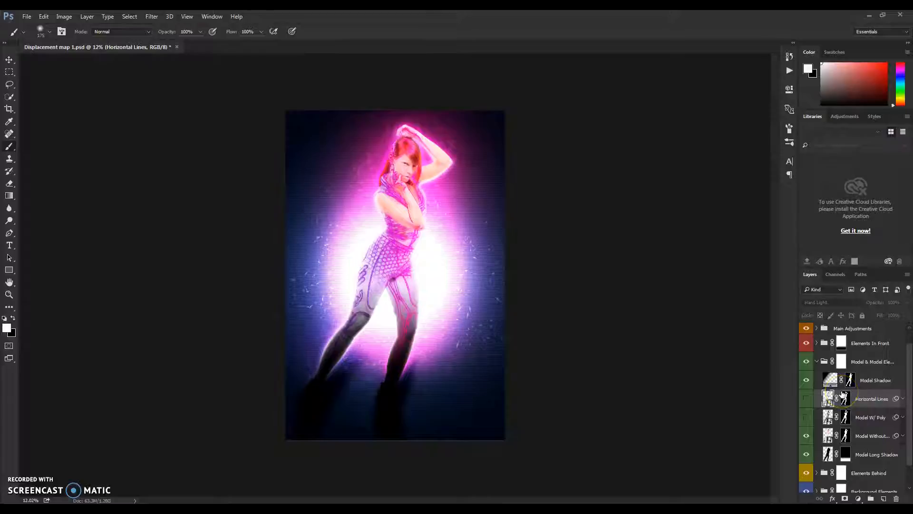
Select the Model Without Poly layer and toggle its visibility off and on to examine its effect on the figure.
left_click(845, 394)
left_click(869, 436)
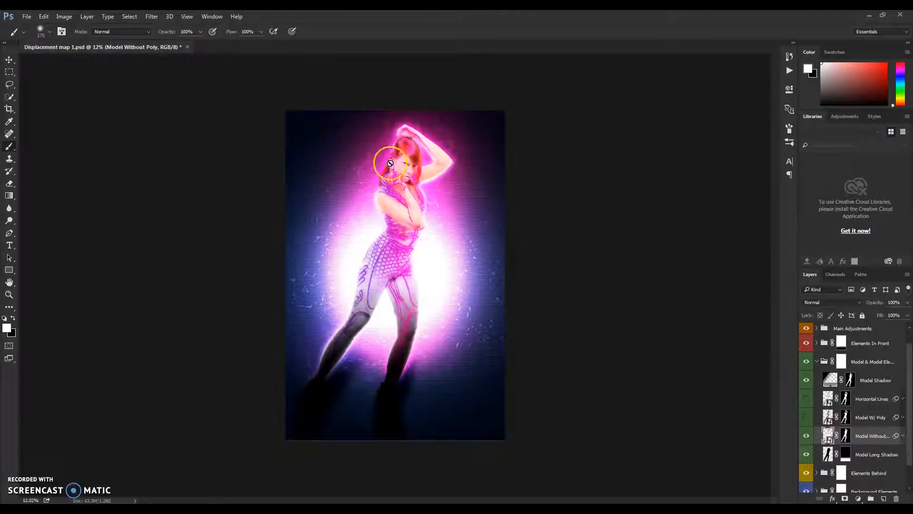
left_click(810, 436)
left_click(809, 435)
left_click(809, 436)
left_click(810, 436)
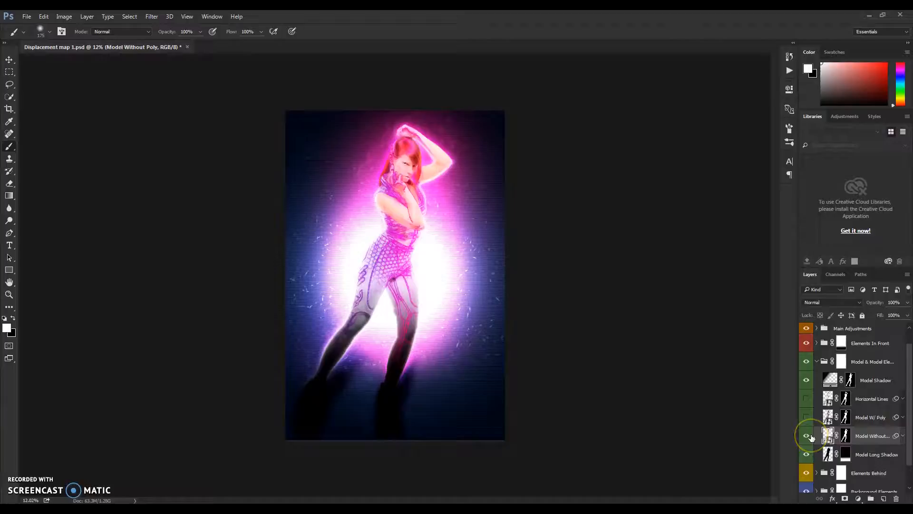
Select the Model Long Shadow layer and toggle its visibility off and on to examine the shadow below the feet.
left_click(869, 456)
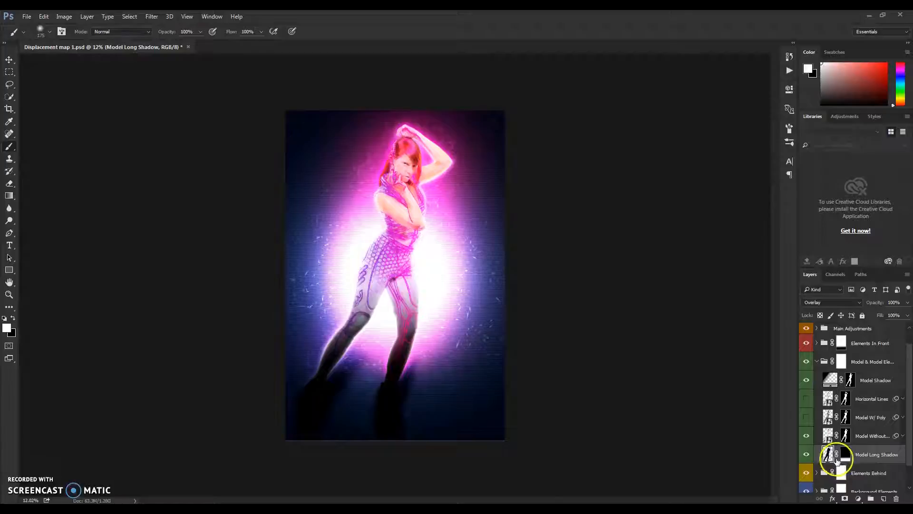
left_click(807, 454)
left_click(806, 455)
left_click(807, 455)
left_click(806, 455)
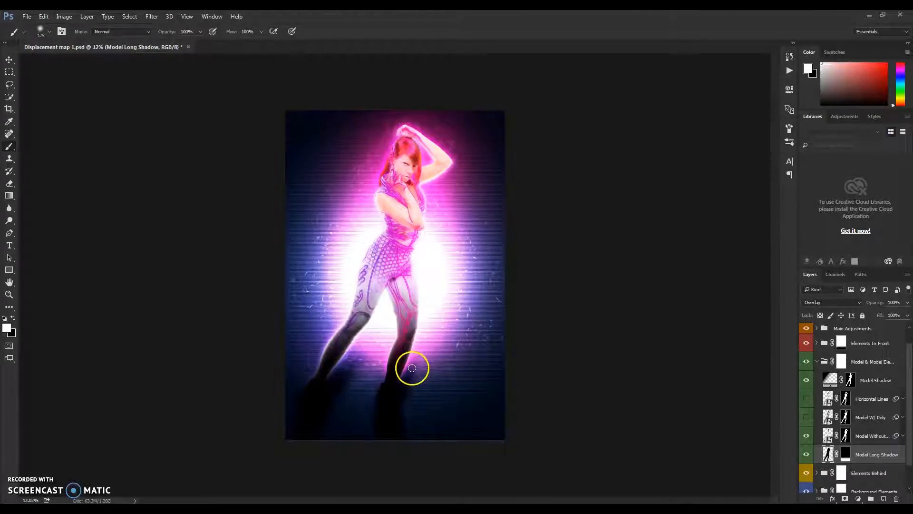
Paint black with a 500 px brush around the lower legs on the Model Long Shadow layer mask, and check the shadow.
left_click(845, 454)
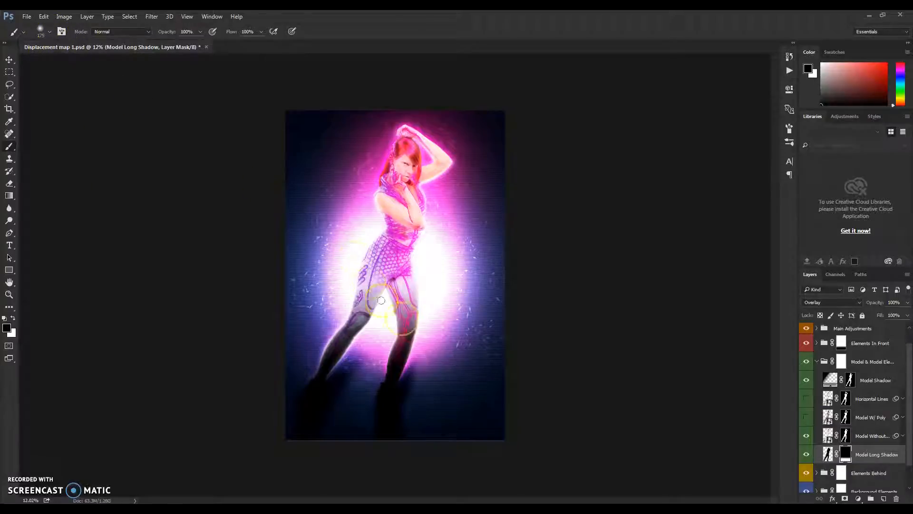
key("bracketright")
mouse_move(416, 366)
left_mouse_down()
mouse_move(408, 408)
mouse_move(417, 454)
mouse_move(328, 410)
mouse_move(364, 355)
mouse_move(344, 390)
mouse_move(346, 364)
mouse_move(342, 376)
mouse_move(347, 369)
mouse_move(333, 456)
mouse_move(356, 358)
mouse_move(334, 454)
mouse_move(343, 408)
mouse_move(332, 333)
left_mouse_up()
scroll(363, 380, "down", 5)
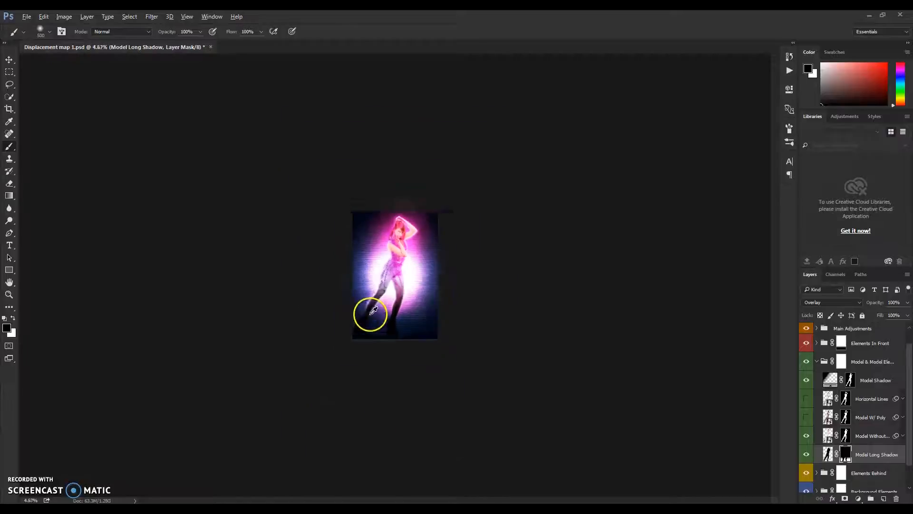
scroll(371, 314, "up", 5)
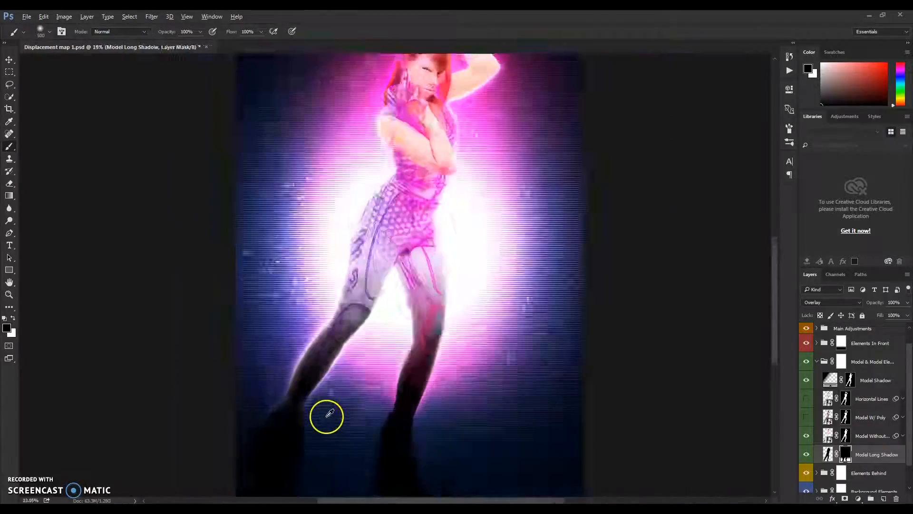
scroll(330, 413, "down", 5)
scroll(380, 375, "up", 6)
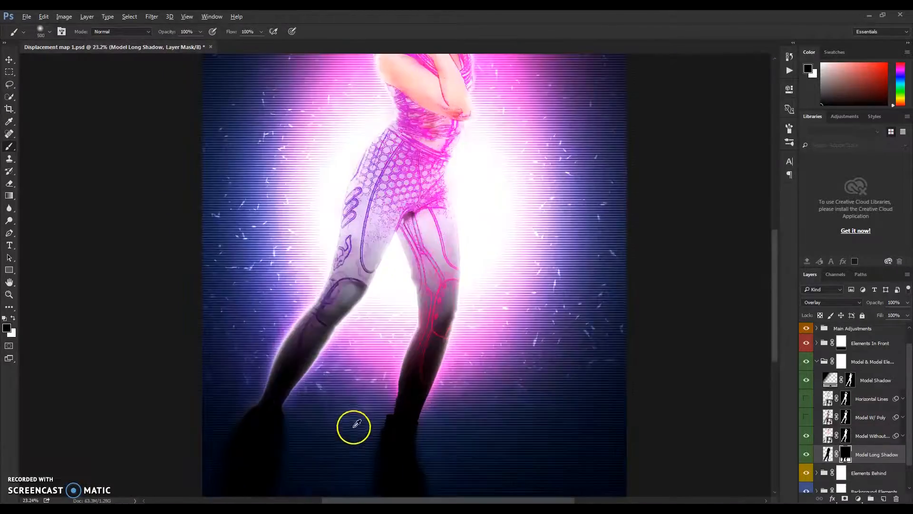
scroll(356, 424, "down", 5)
scroll(310, 400, "up", 5)
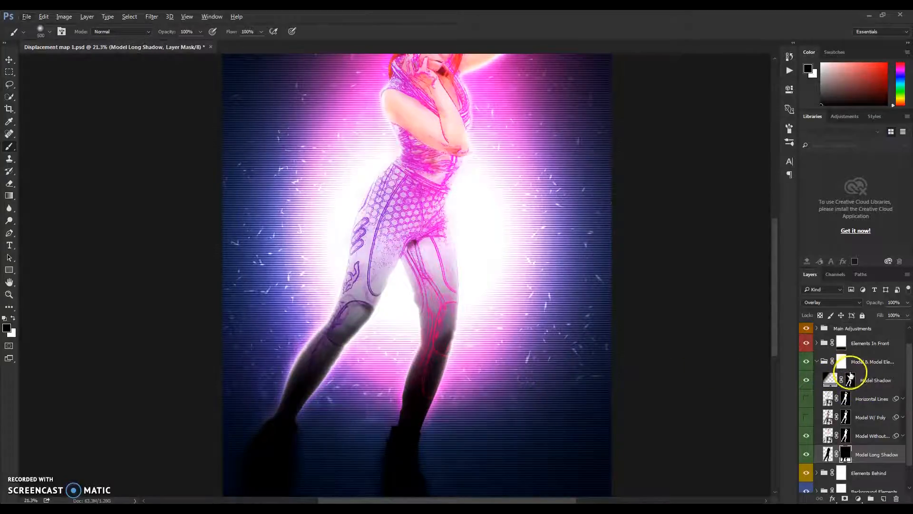
Try painting black over the legs on the Model Shadow layer mask, and undo the strokes.
left_click(850, 379)
mouse_move(385, 280)
left_mouse_down()
mouse_move(287, 346)
mouse_move(286, 409)
left_mouse_up()
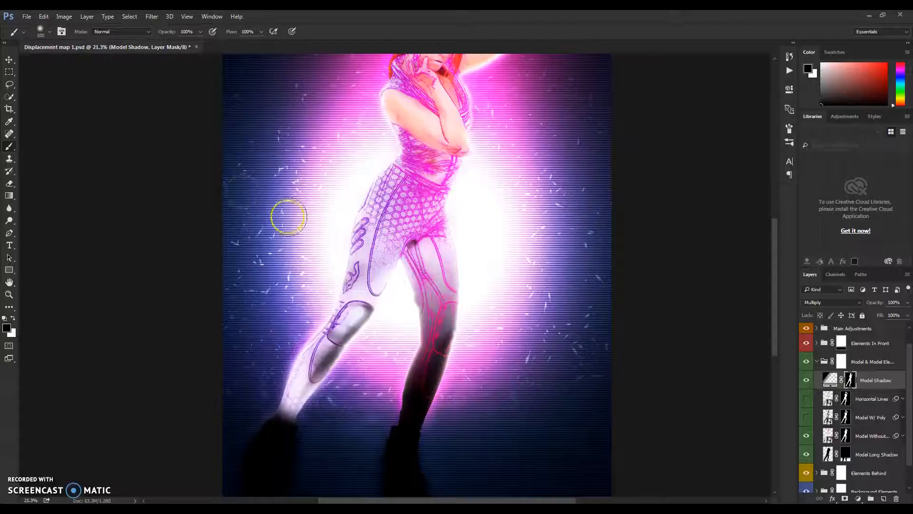
left_click(45, 17)
left_click(56, 27)
mouse_move(476, 299)
left_mouse_down()
mouse_move(410, 314)
mouse_move(334, 273)
mouse_move(332, 301)
left_mouse_up()
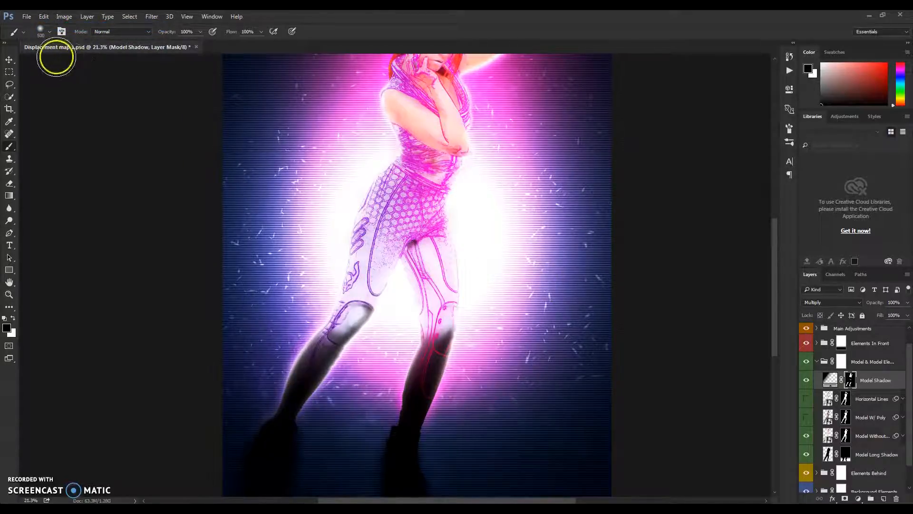
left_click(53, 18)
left_click(55, 27)
Try extending the Model Shadow gradient fill by setting its opacity stops to 100% and 43% locations, and cancel the fill change.
left_click(832, 379)
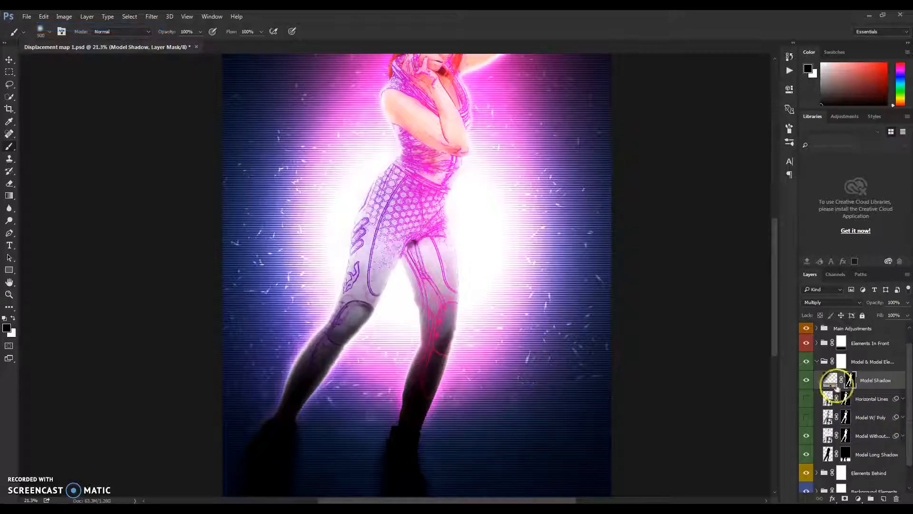
double_click(829, 379)
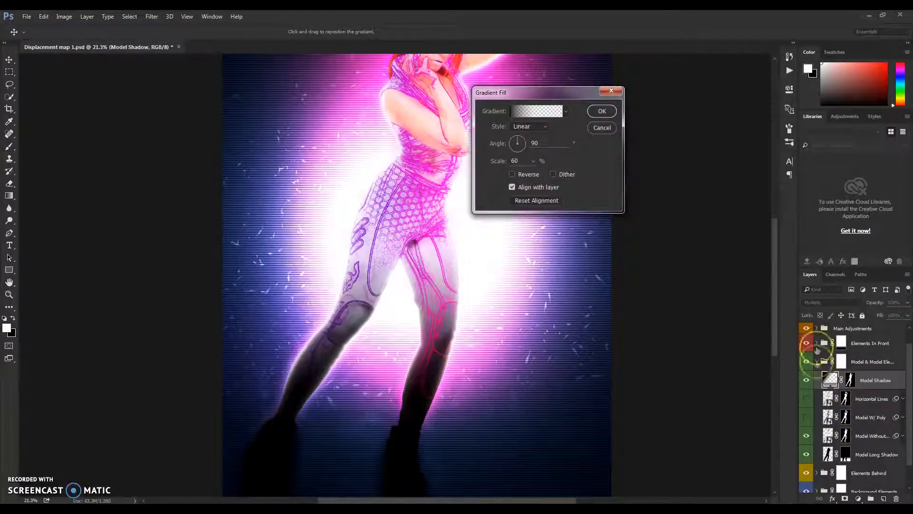
left_click(527, 111)
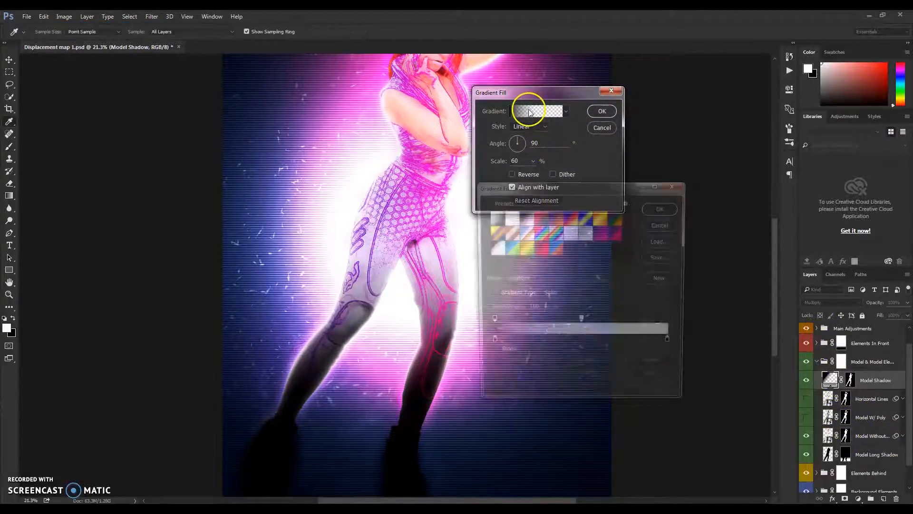
left_click_drag(582, 322, 673, 322)
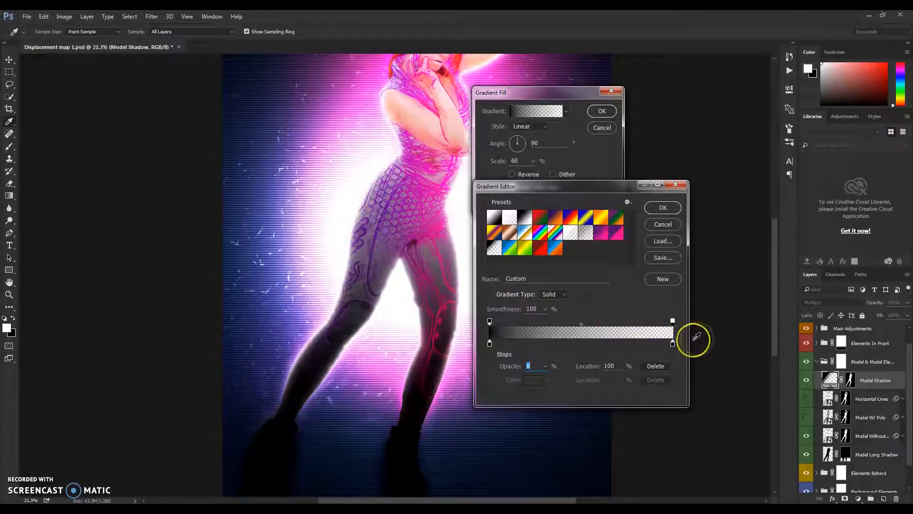
left_click(491, 345)
left_click(656, 379)
left_click_drag(489, 321, 568, 321)
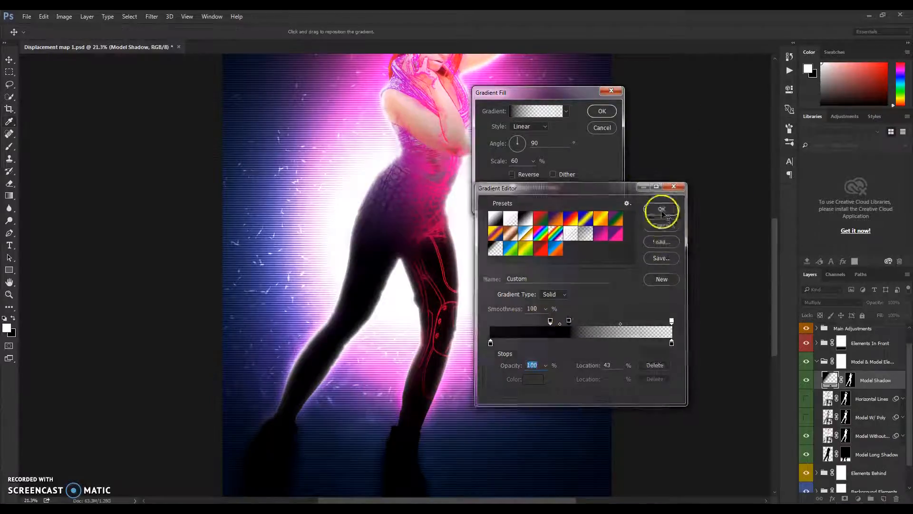
left_click(662, 208)
left_click(602, 126)
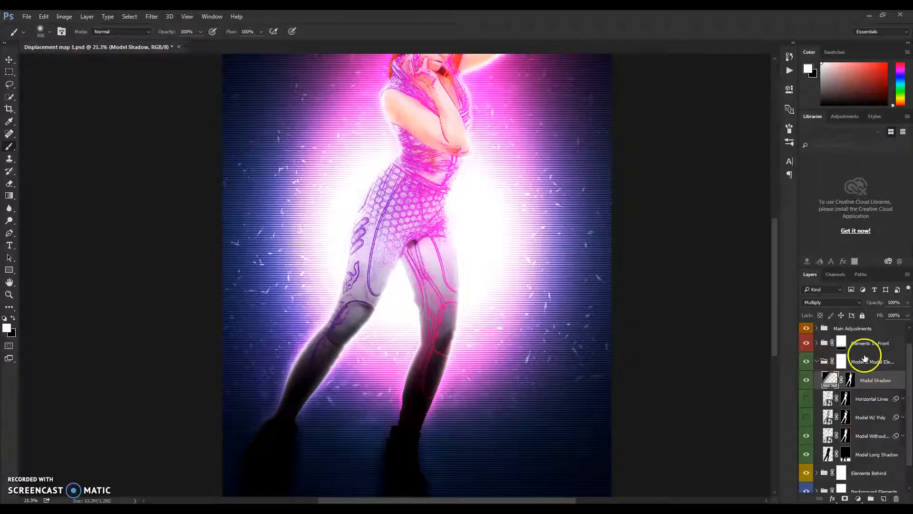
Collapse the Model & Model Elements group and expand the Elements Behind group, keeping the whole figure in view.
left_click(817, 362)
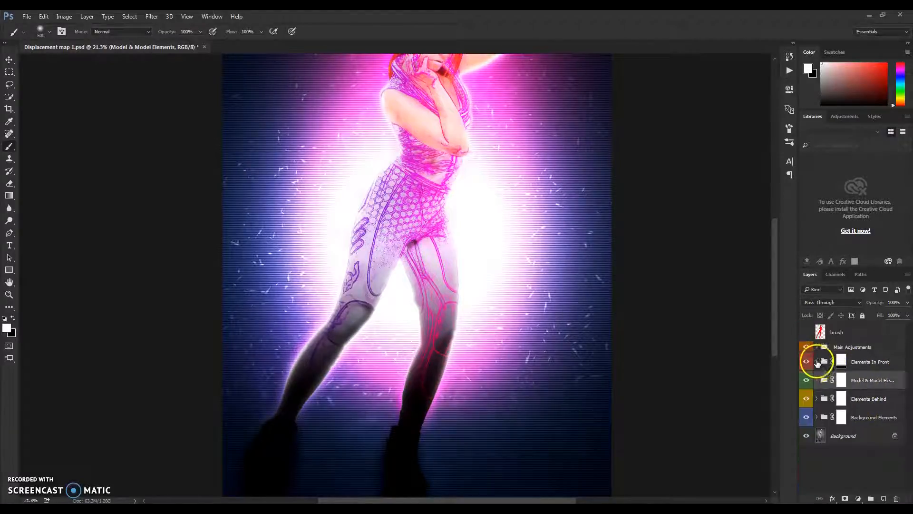
left_click(862, 403)
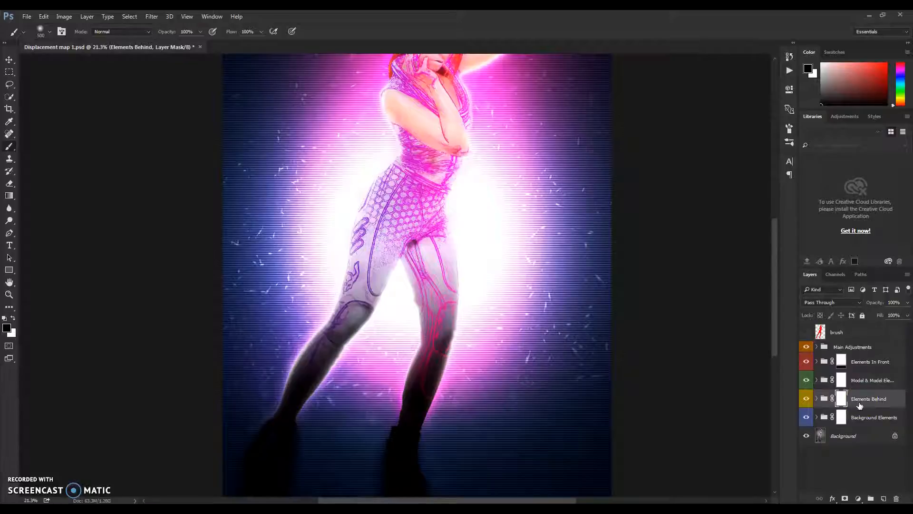
left_click(817, 399)
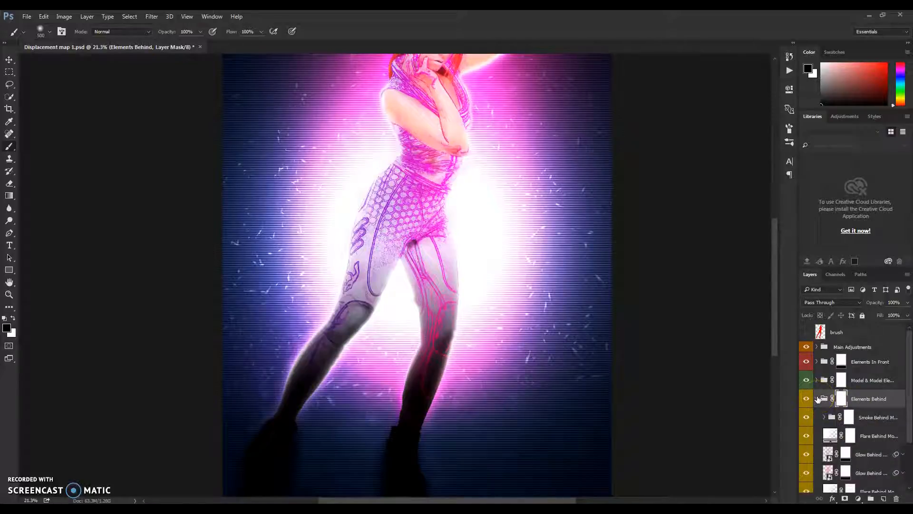
scroll(817, 399, "down", 2)
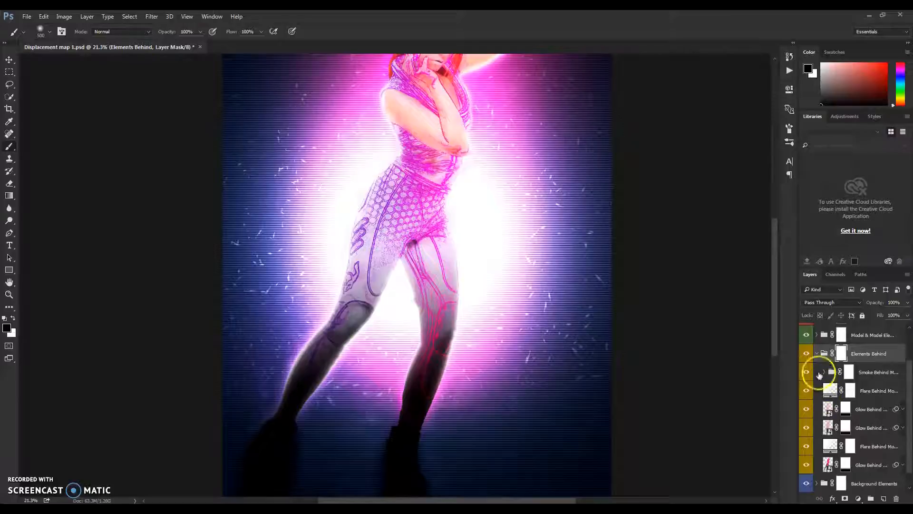
scroll(370, 287, "down", 5)
scroll(422, 56, "up", 4)
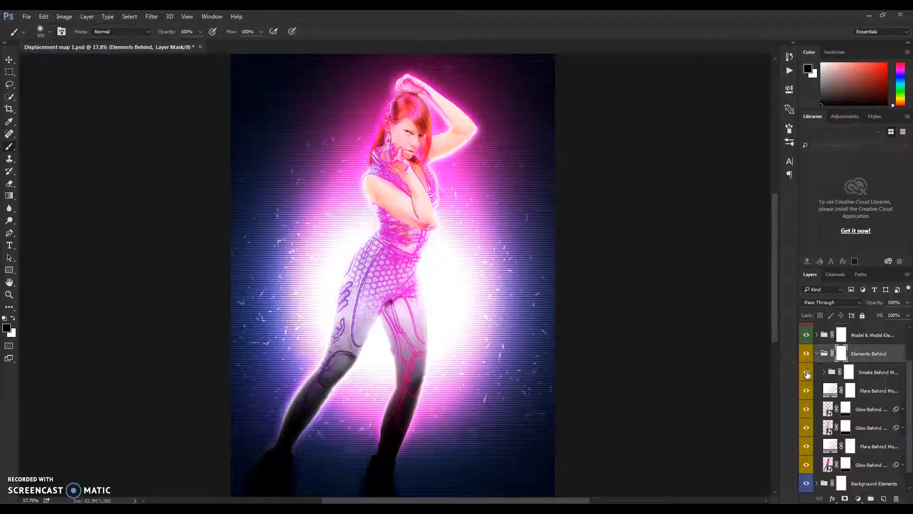
Toggle both Flare Behind Model layers off and on to examine the light behind the figure.
left_click(872, 391)
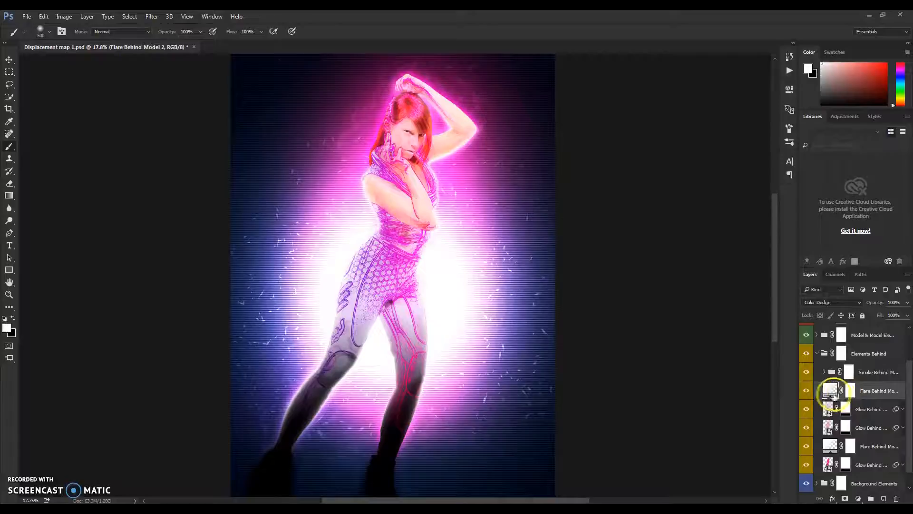
left_click(806, 391)
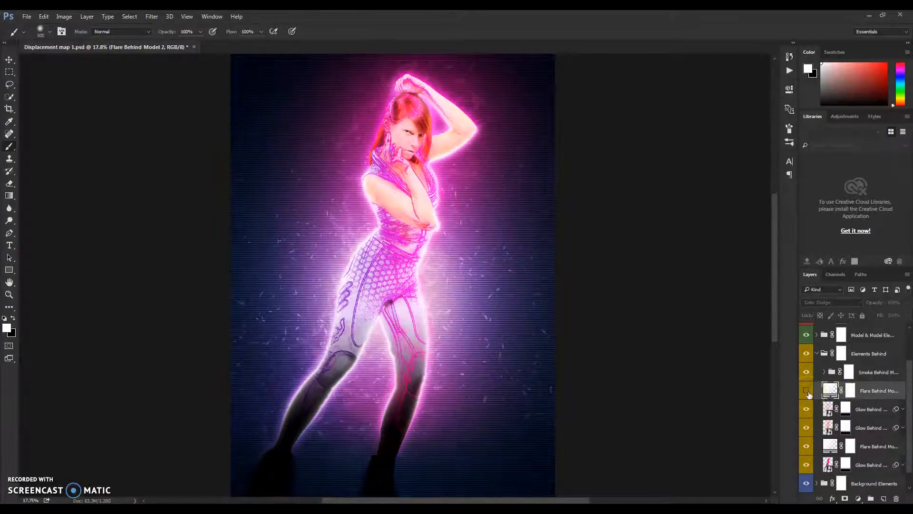
left_click(806, 391)
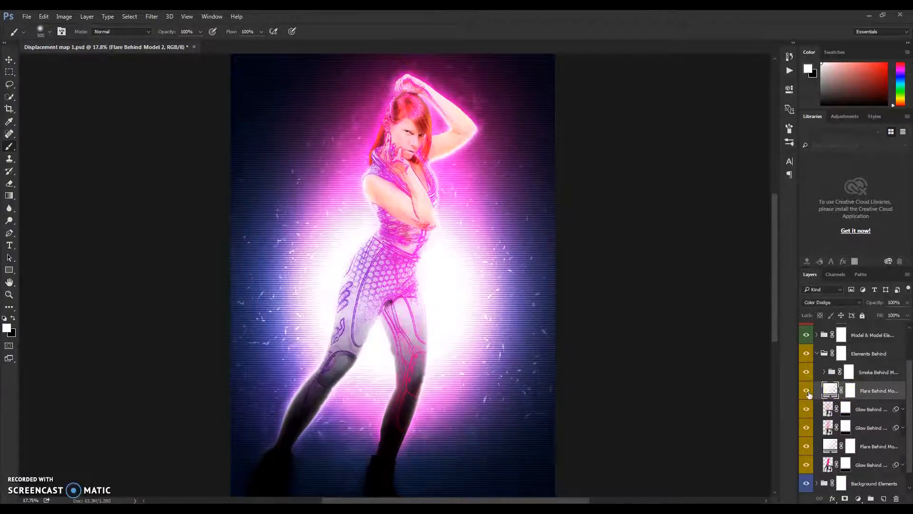
left_click(806, 446)
left_click(806, 390)
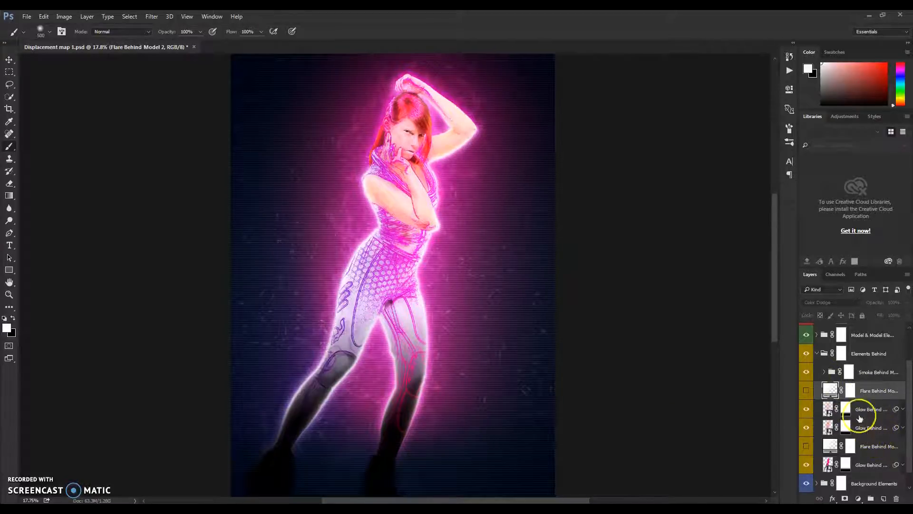
left_click(806, 446)
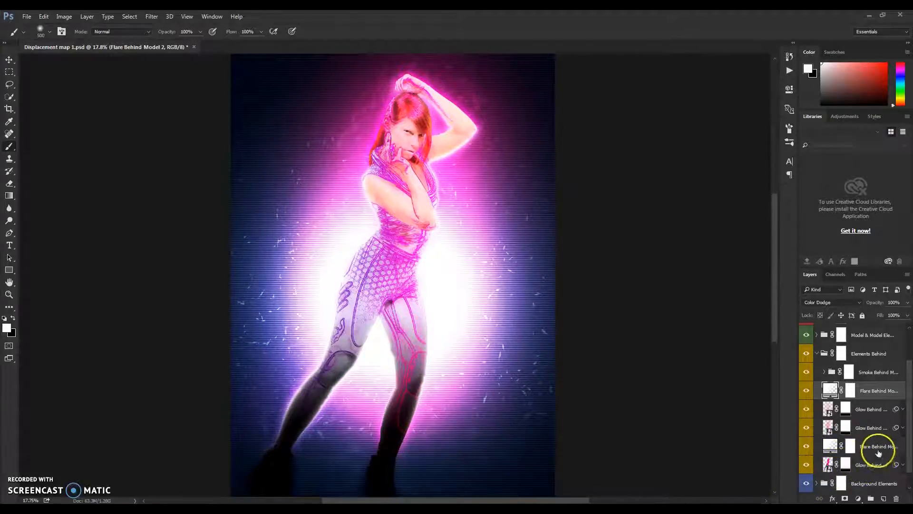
Select each of the three Glow Behind Model layers in turn to review them, ending on the lowest one.
left_click(877, 465)
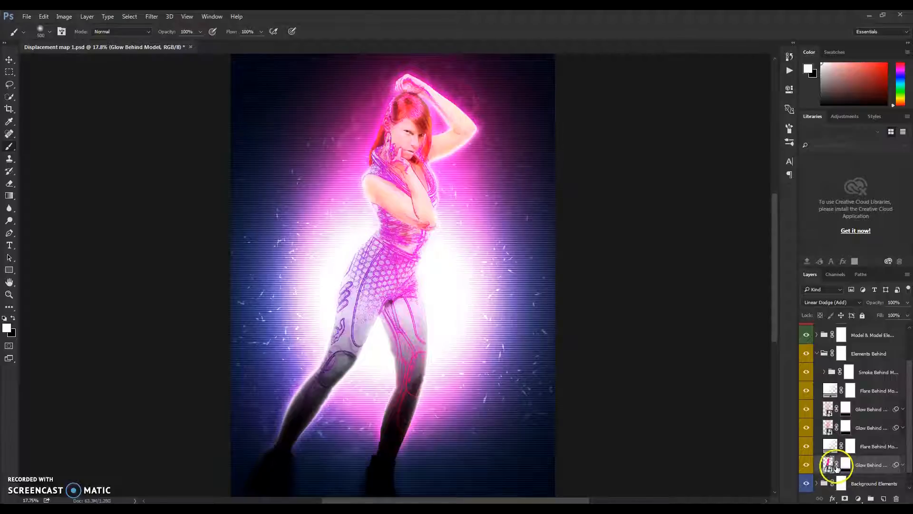
left_click(866, 410)
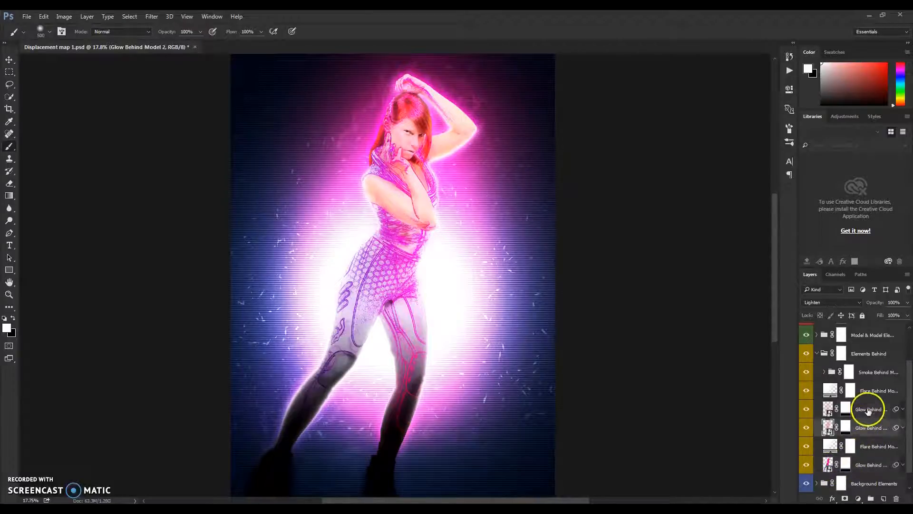
left_click(870, 465)
left_click(877, 428)
left_click(876, 410)
left_click(863, 467)
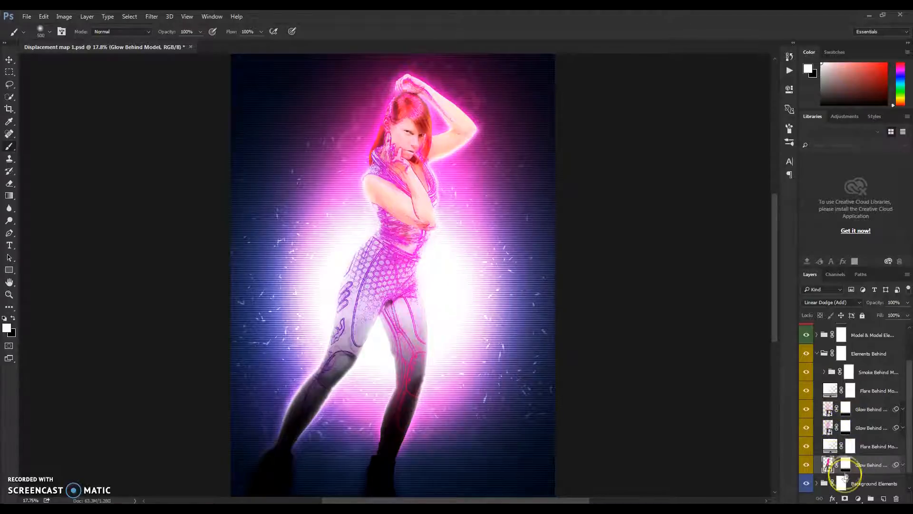
Open the contents of the lowest Glow Behind Model smart object and compare them with the main document.
left_click(868, 429)
left_click(871, 411)
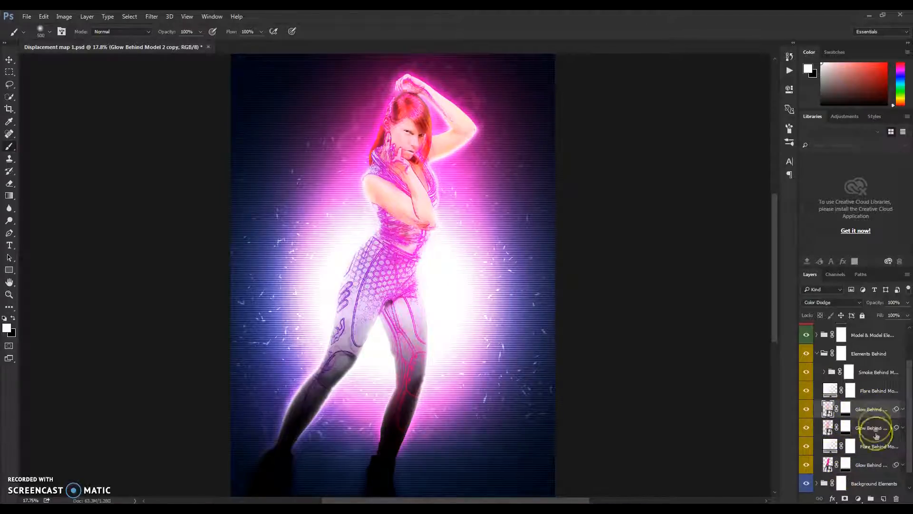
left_click(864, 466)
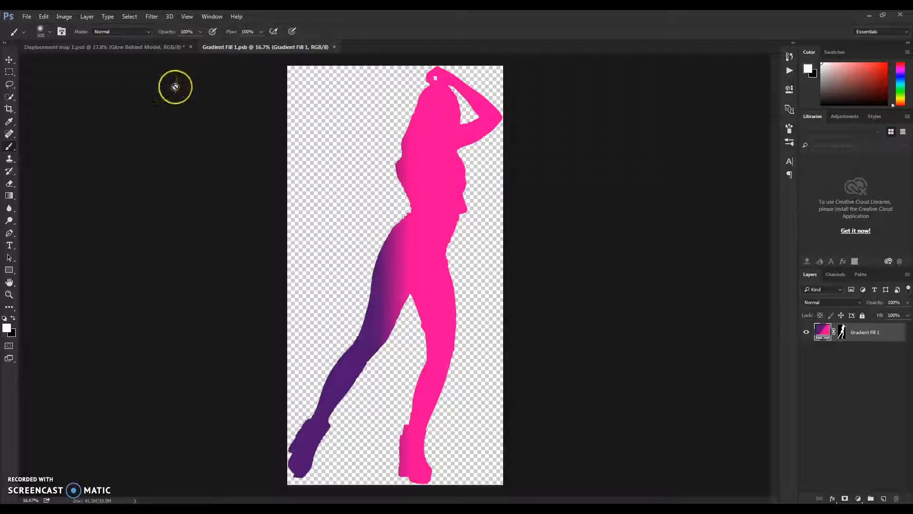
left_click(171, 47)
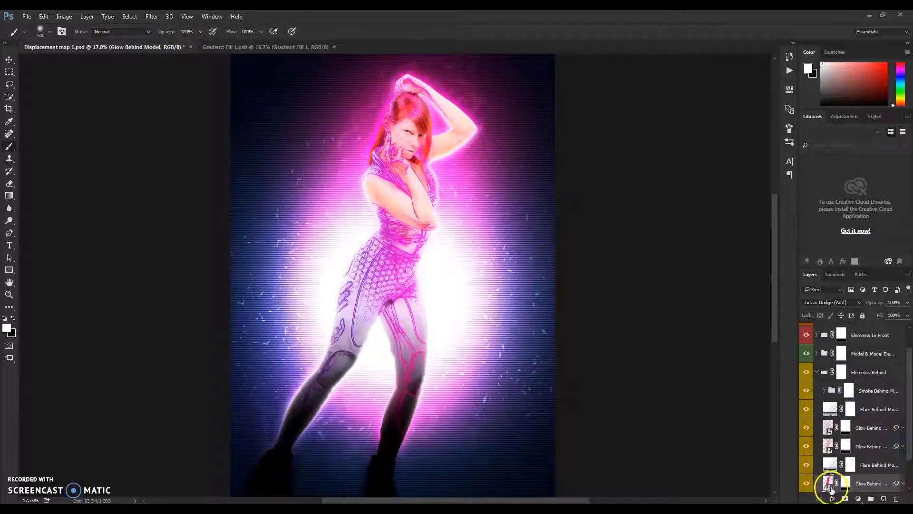
left_click(245, 47)
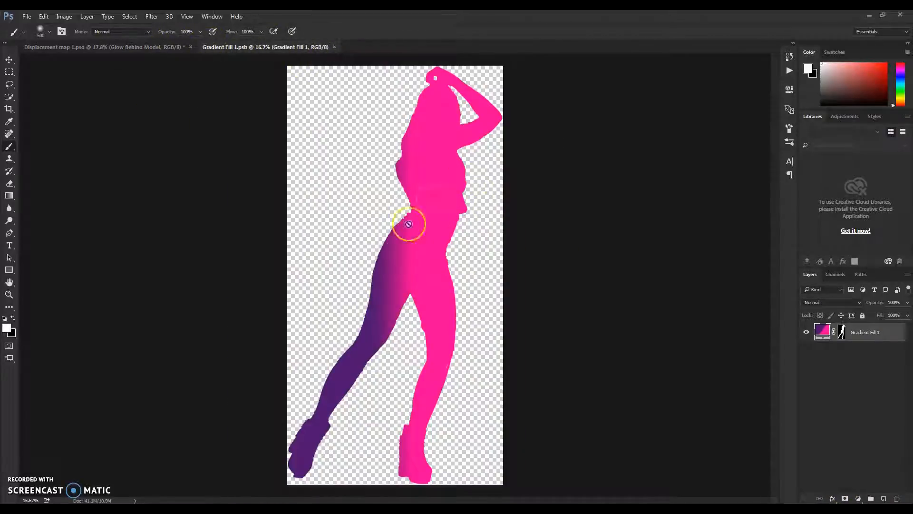
Change the Gradient Fill 1 layer in the smart object to the blue-to-green gradient preset named 3.
double_click(820, 329)
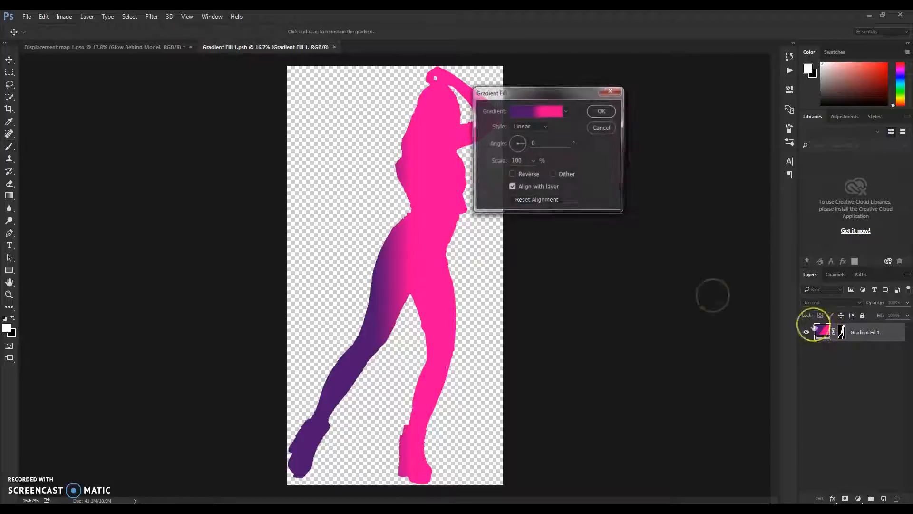
left_click(543, 110)
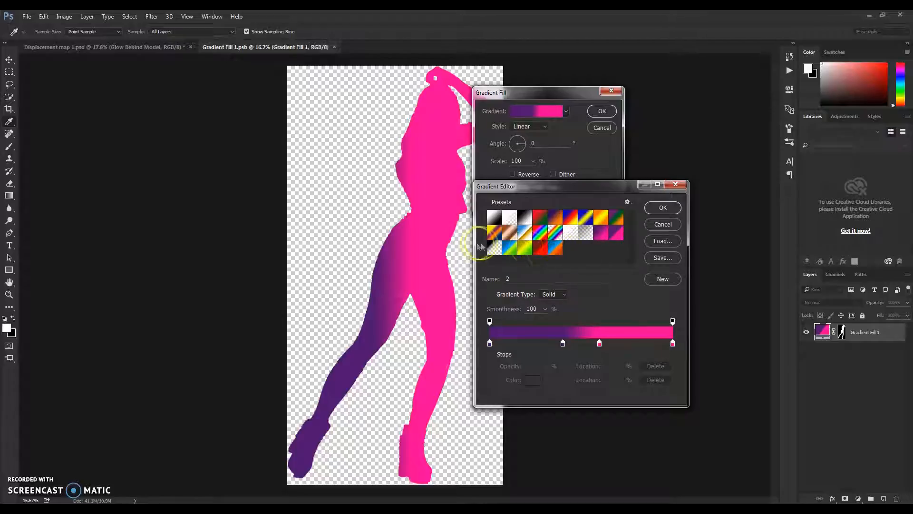
left_click(512, 252)
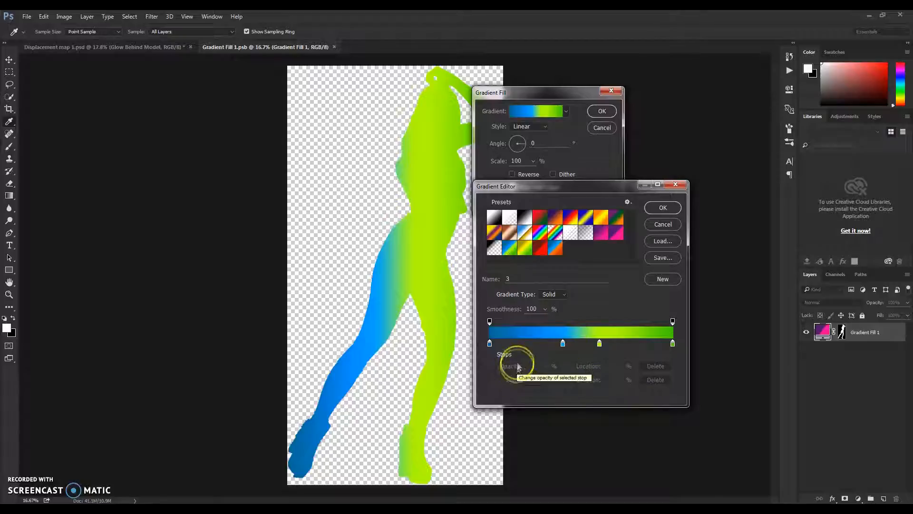
left_click(663, 207)
left_click(603, 112)
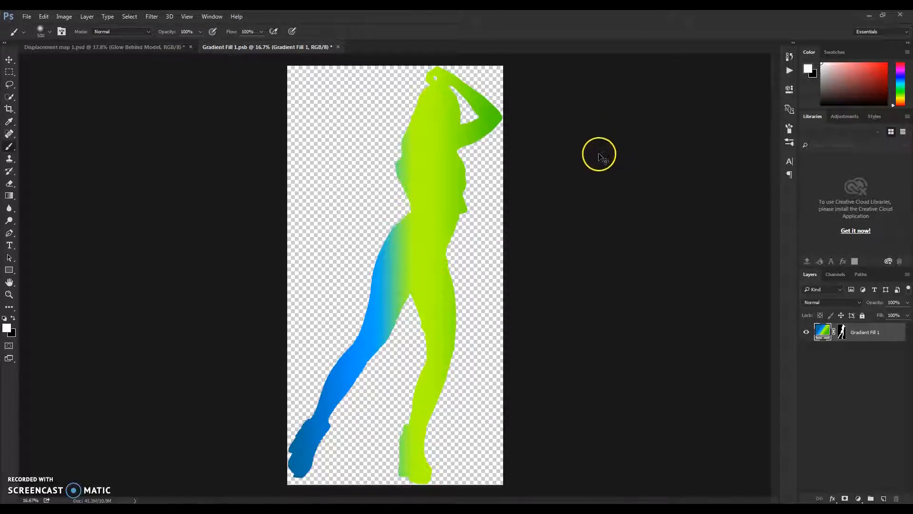
Save and close the Gradient Fill 1.psb smart object, returning to the main document with the whole figure in view.
left_click(26, 17)
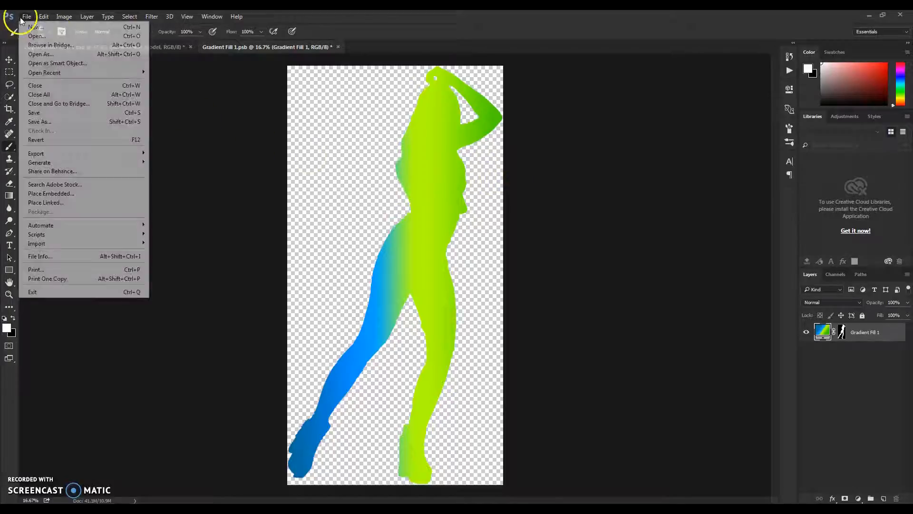
left_click(34, 112)
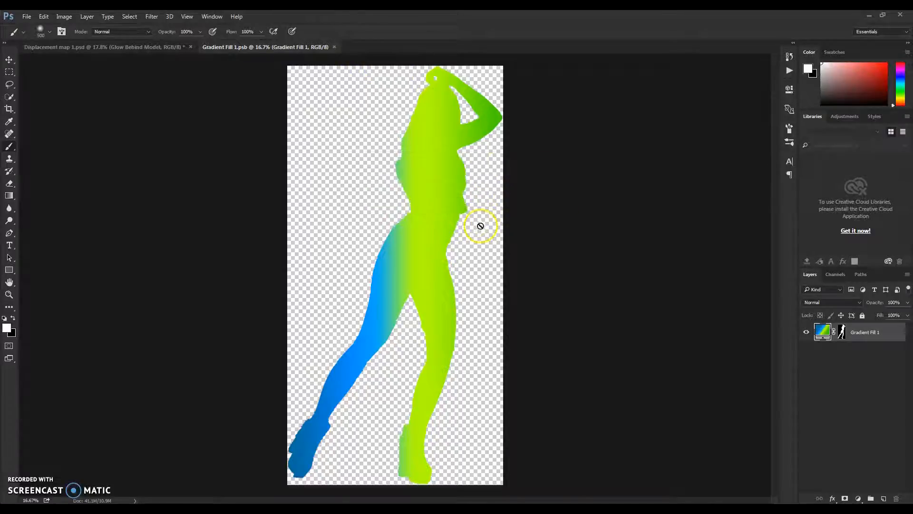
left_click(334, 47)
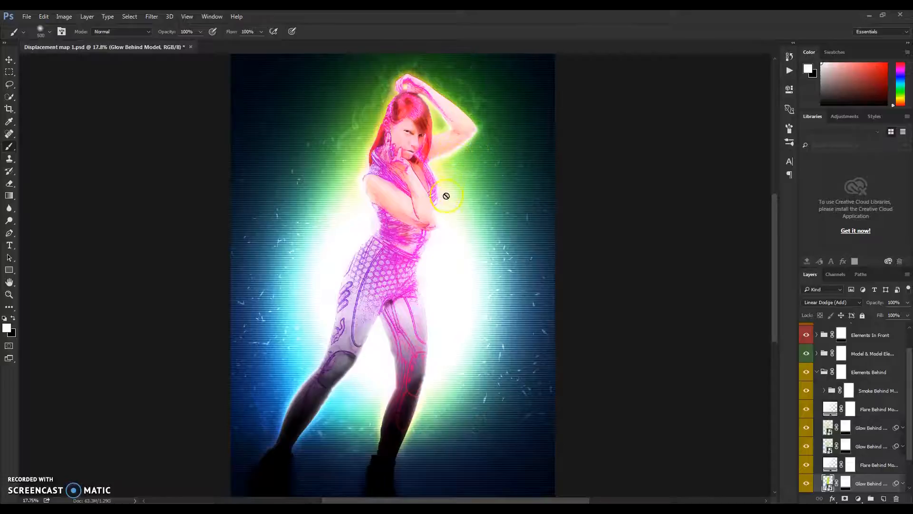
scroll(446, 196, "down", 5)
scroll(423, 204, "up", 4)
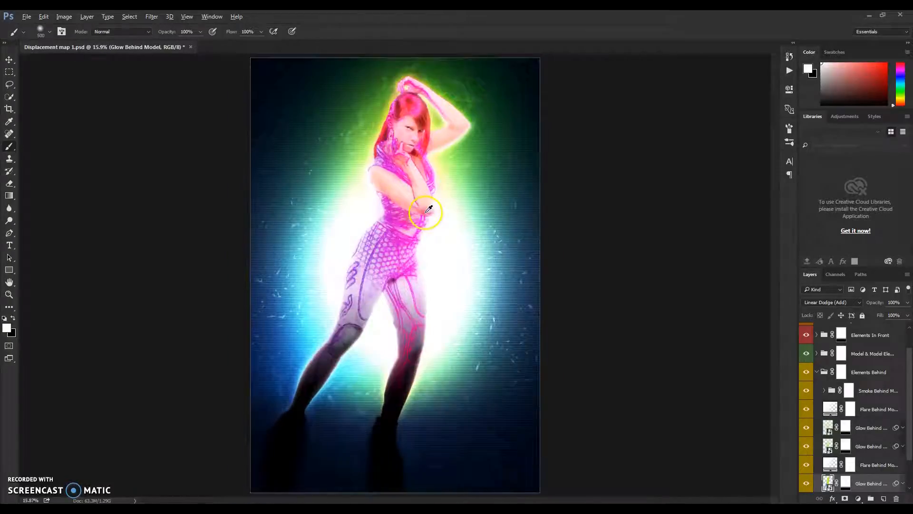
Try recolouring the first stop of the lower Flare Behind Model gradient to red e71d1d, and cancel the change.
scroll(832, 402, "down", 2)
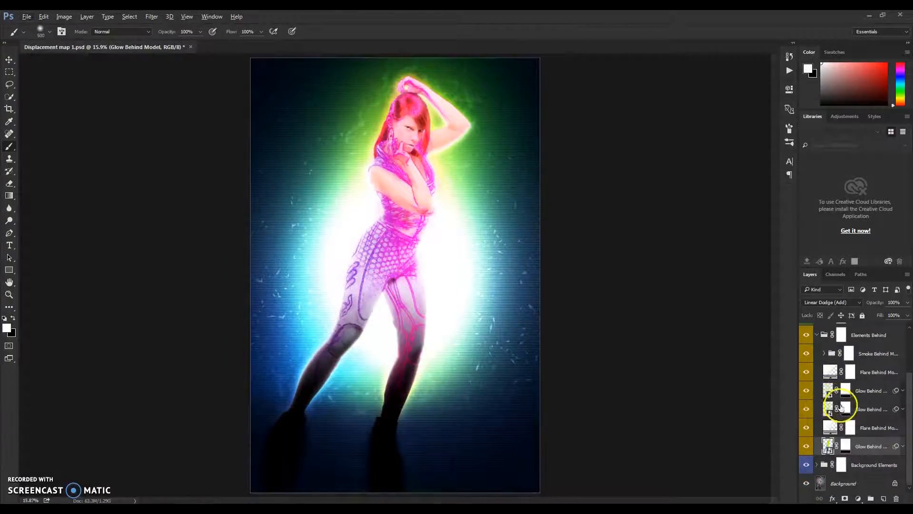
scroll(840, 411, "up", 1)
double_click(828, 447)
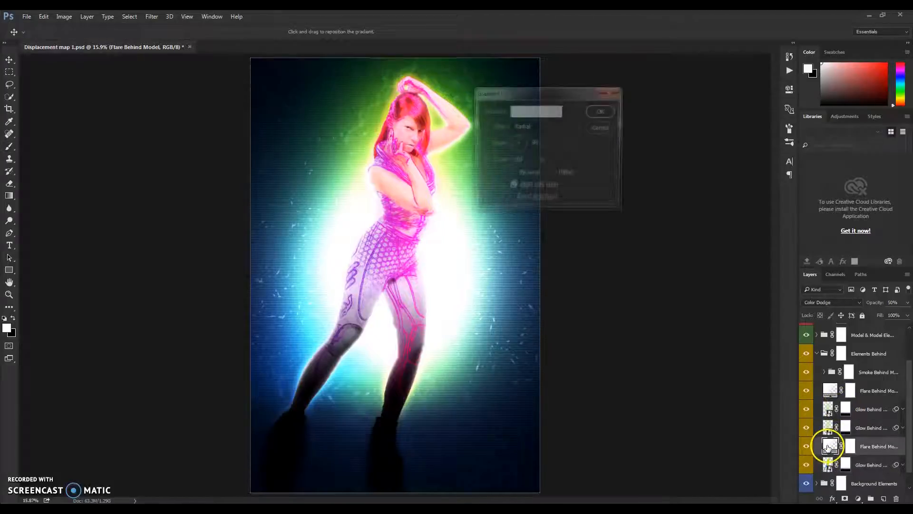
left_click(527, 111)
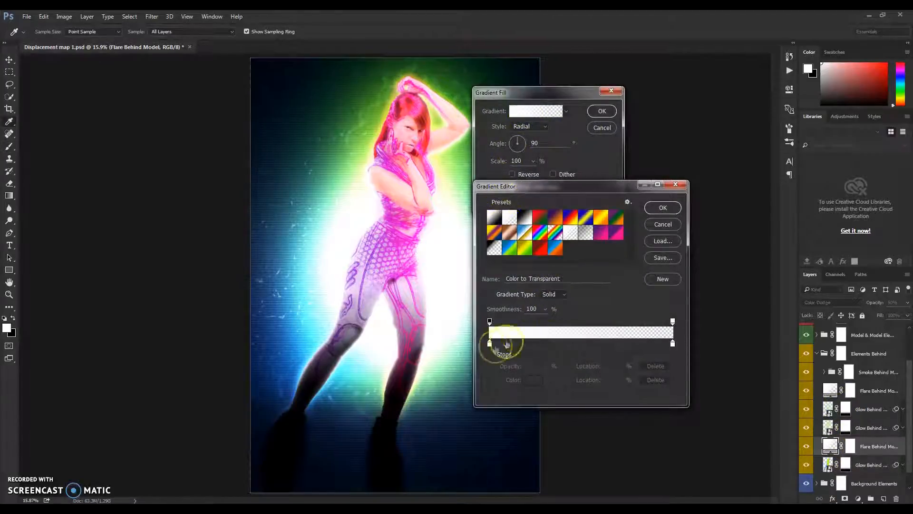
double_click(490, 343)
mouse_move(431, 143)
left_mouse_down()
mouse_move(452, 149)
mouse_move(440, 210)
mouse_move(463, 143)
mouse_move(450, 190)
mouse_move(461, 145)
mouse_move(444, 173)
mouse_move(452, 153)
left_mouse_up()
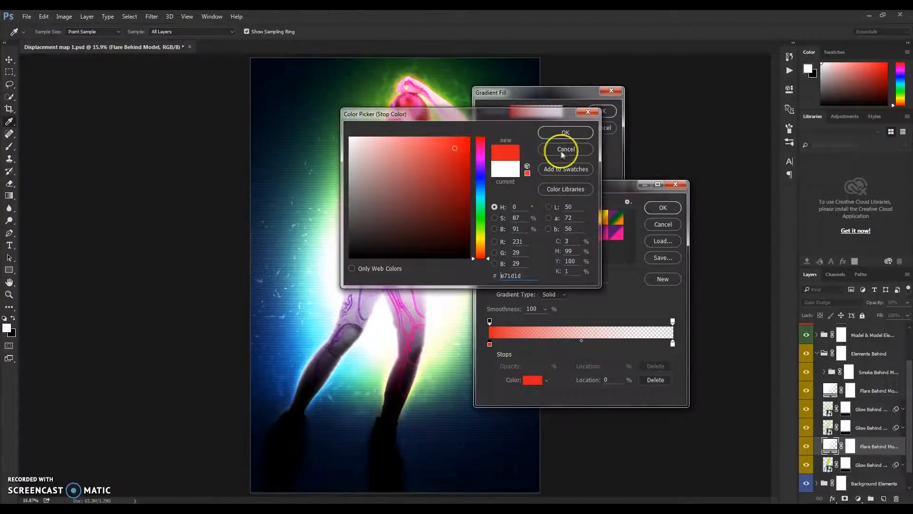
left_click(565, 149)
left_click(671, 207)
left_click(601, 128)
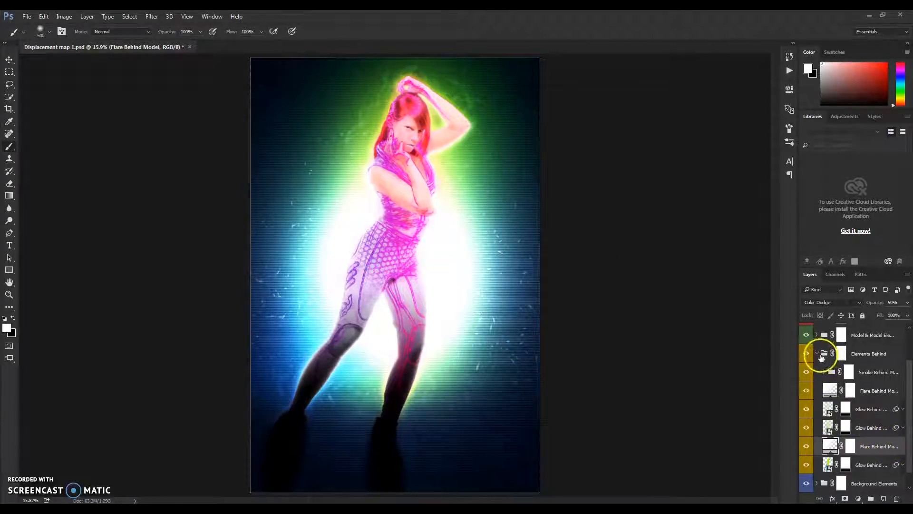
Collapse the Elements Behind group and expand the Elements In Front group.
left_click(816, 354)
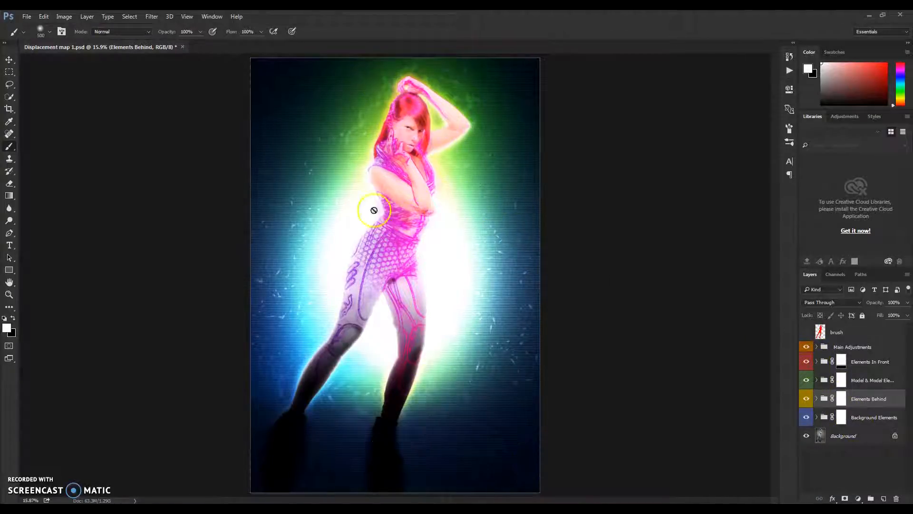
left_click(816, 361)
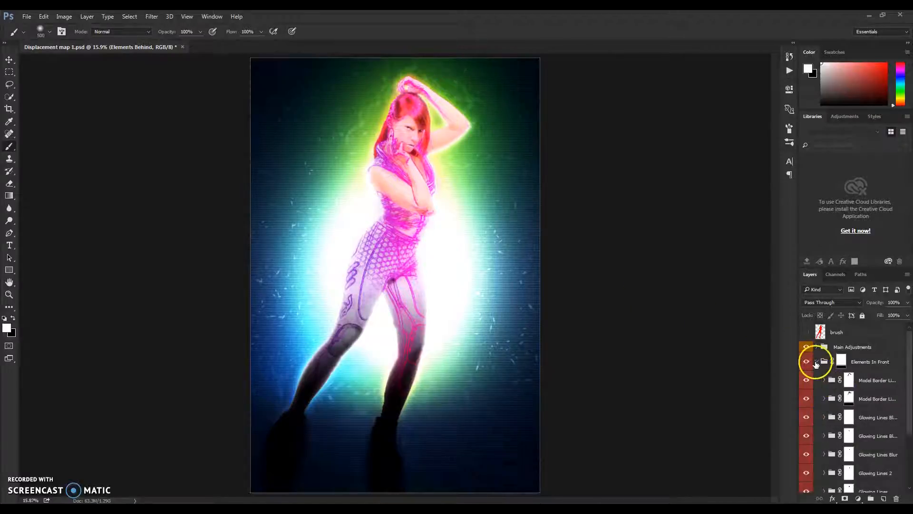
scroll(850, 426, "down", 1)
scroll(841, 437, "down", 1)
Expand the Glowing Lines group and choose the blue-to-green preset 3 for its gradient fill.
left_click(824, 435)
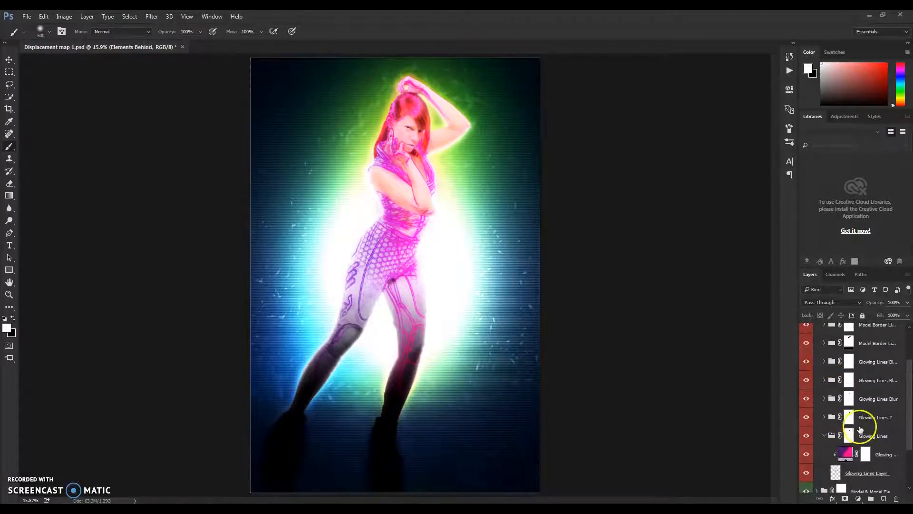
double_click(846, 454)
left_click(545, 111)
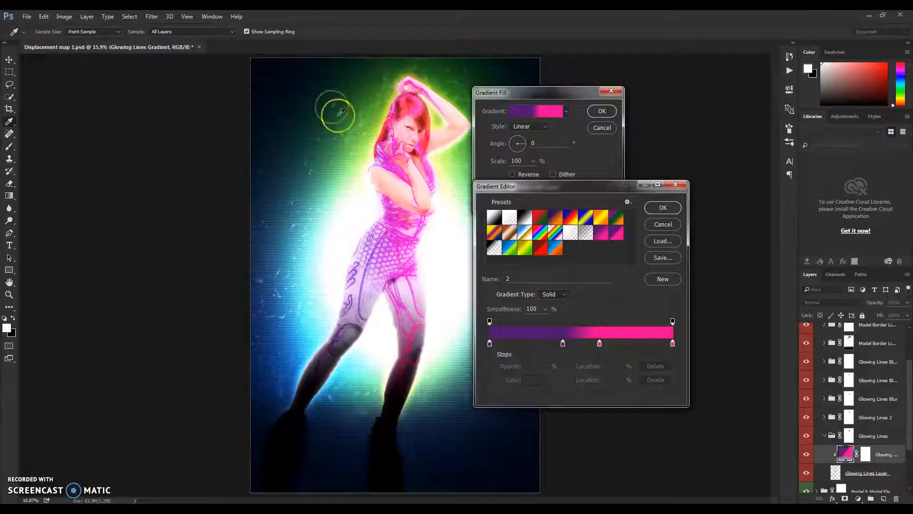
left_click(511, 254)
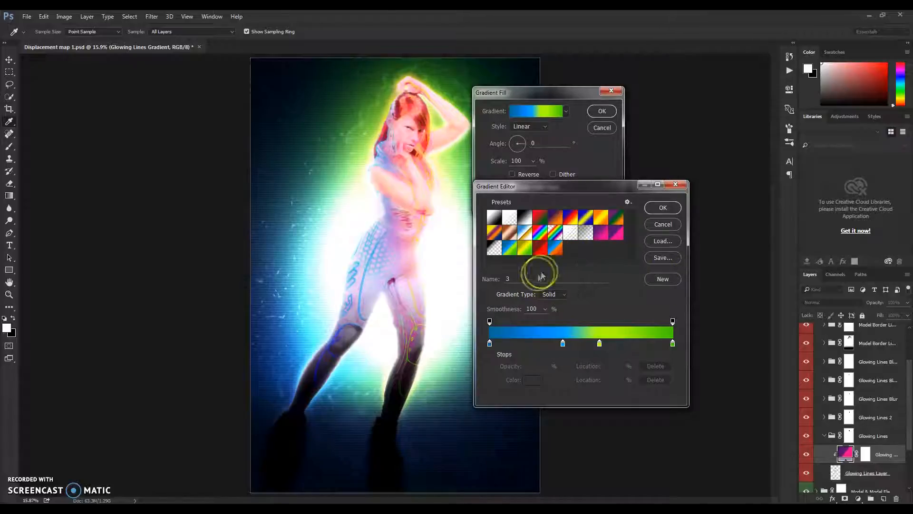
Add the current blue-to-green gradient to the presets as a new swatch and delete that duplicate.
double_click(520, 278)
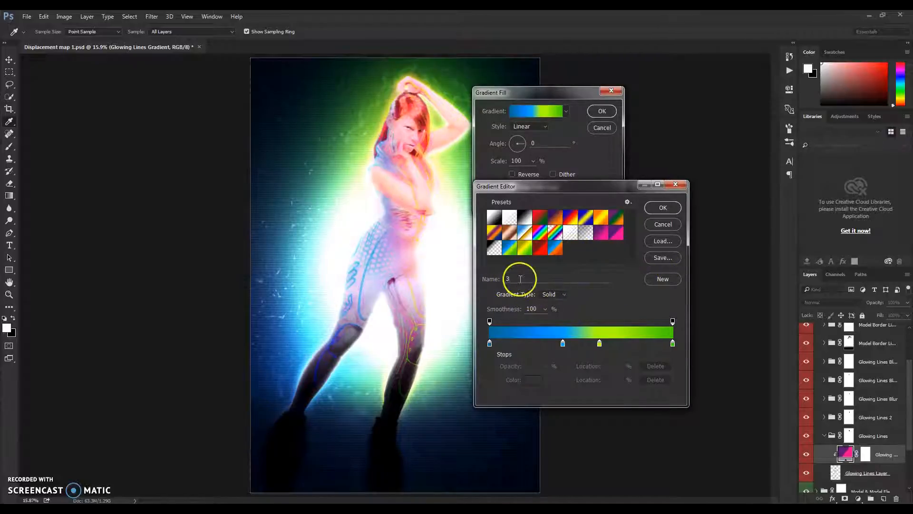
left_click(542, 279)
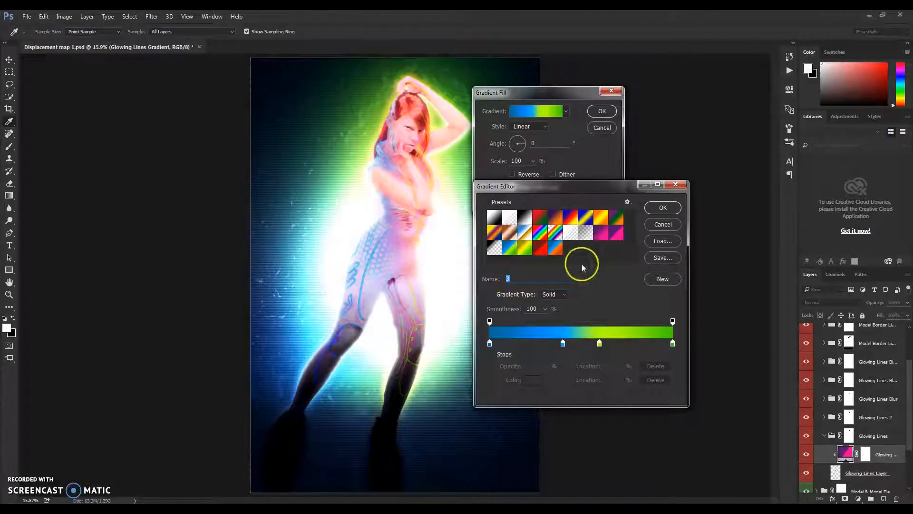
left_click(661, 280)
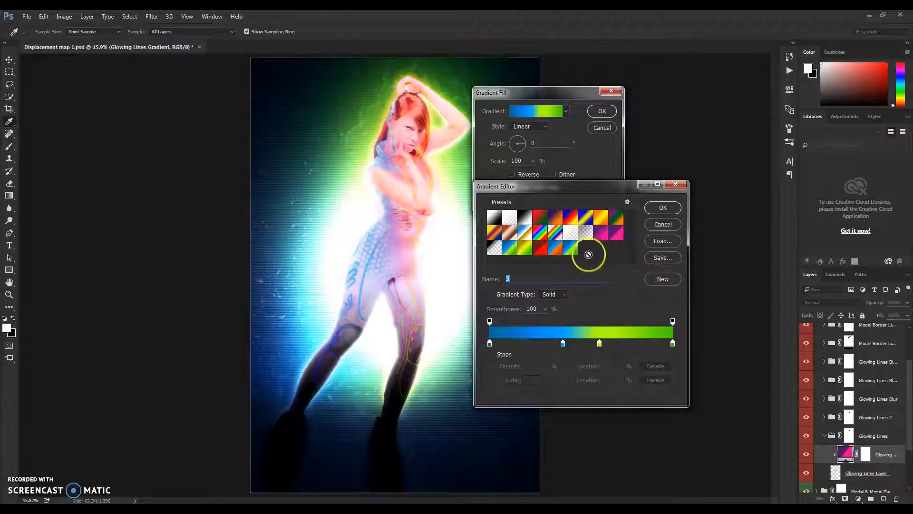
key("alt")
left_click(572, 247, "alt")
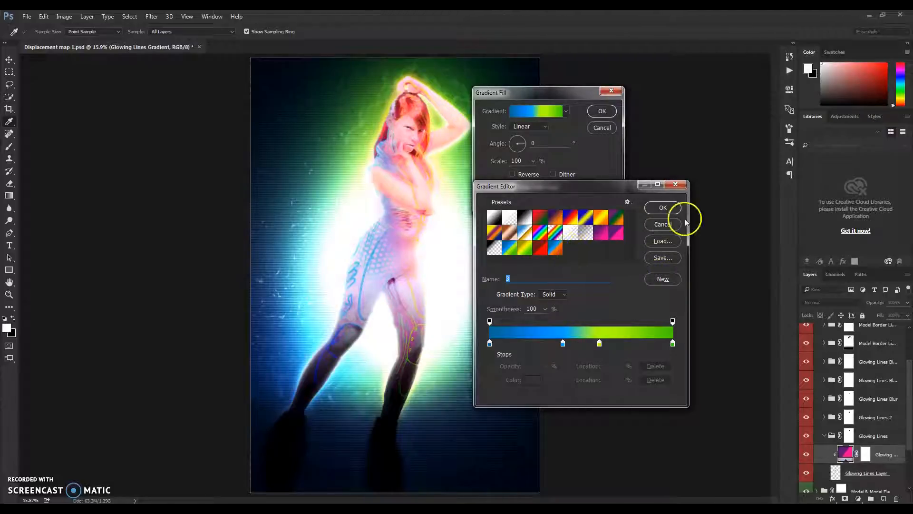
Accept the gradient fill change on the Glowing Lines layer and collapse its group.
left_click(663, 208)
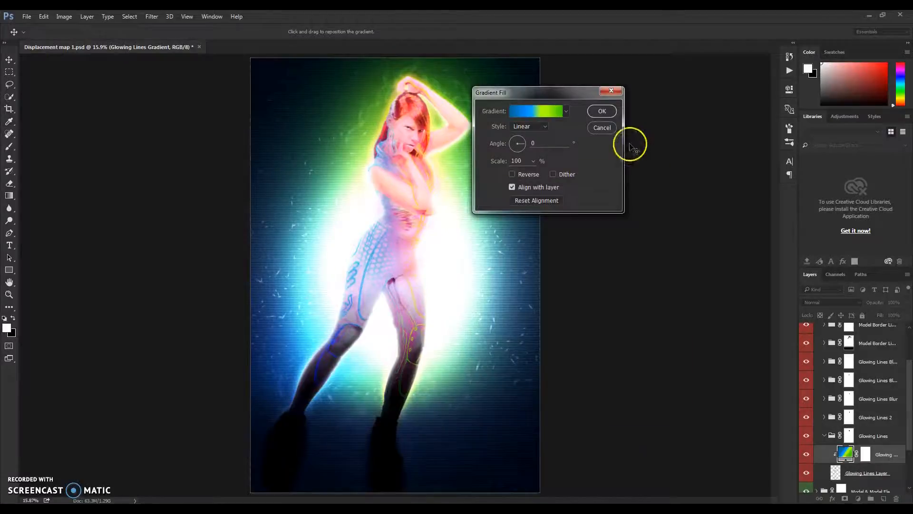
left_click(606, 109)
left_click(824, 436)
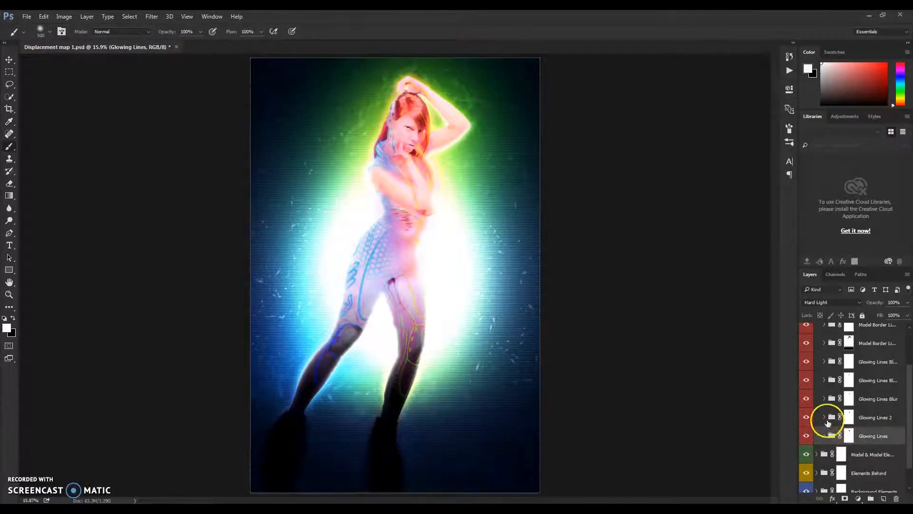
Change the gradient fill in the Glowing Lines 2 group to the blue-to-green preset 3 and collapse the group.
left_click(831, 417)
left_click(824, 417)
double_click(845, 434)
left_click(526, 113)
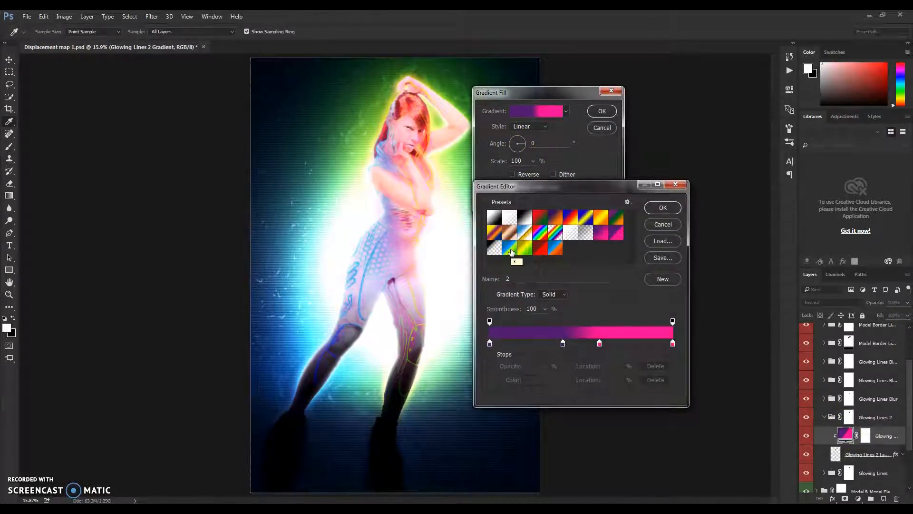
left_click(510, 249)
left_click(662, 208)
left_click(602, 110)
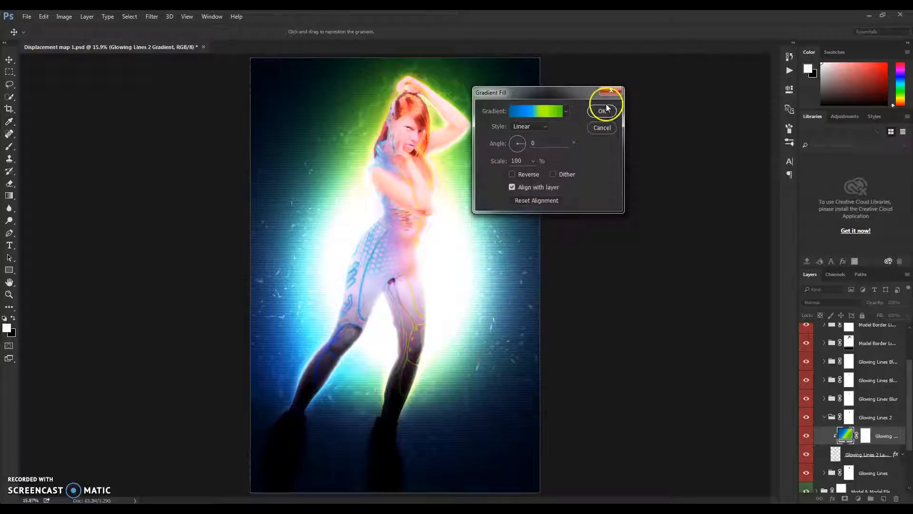
left_click(824, 417)
Change the gradient fill in the Glowing Lines Blur group to the blue-to-green preset 3 and collapse the group.
left_click(824, 398)
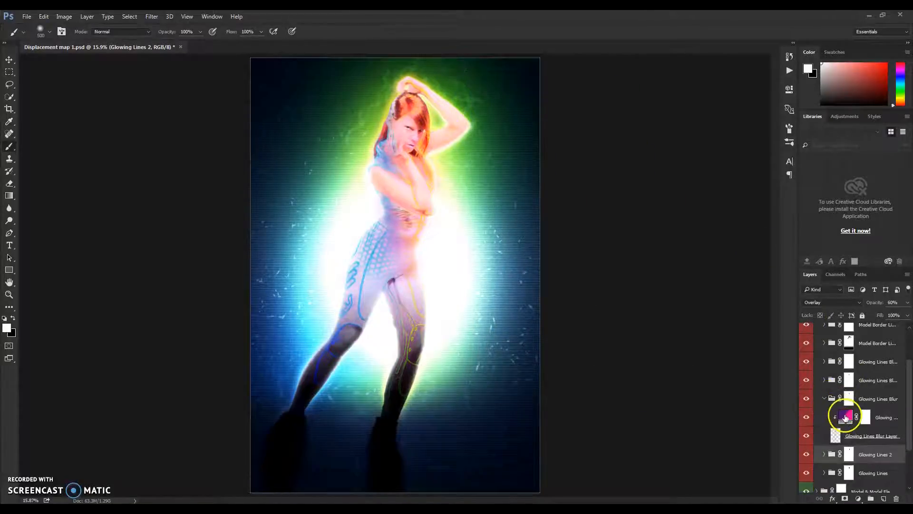
double_click(845, 417)
left_click(540, 109)
left_click(506, 246)
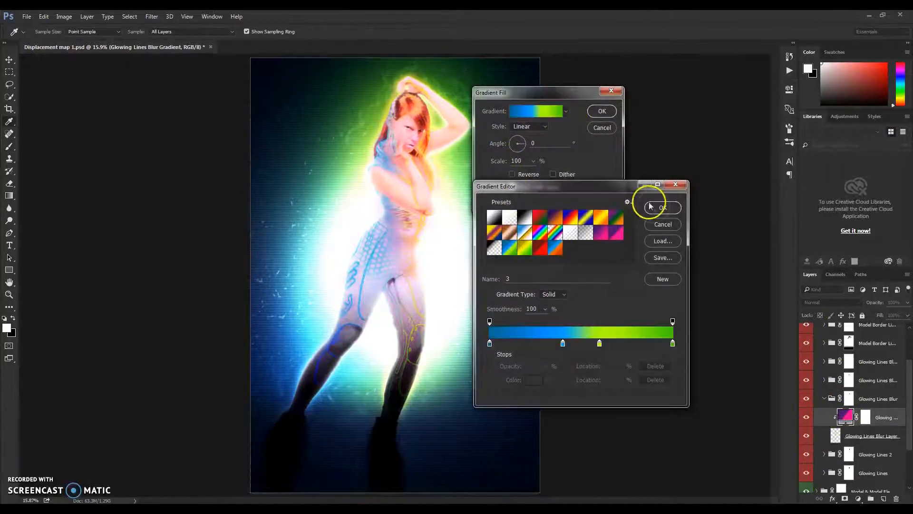
left_click(661, 205)
left_click(601, 110)
left_click(824, 398)
Change the gradient fill in the Glowing Lines Blur 2 group to the blue-to-green preset 3 and collapse the group.
left_click(824, 380)
double_click(845, 398)
left_click(537, 111)
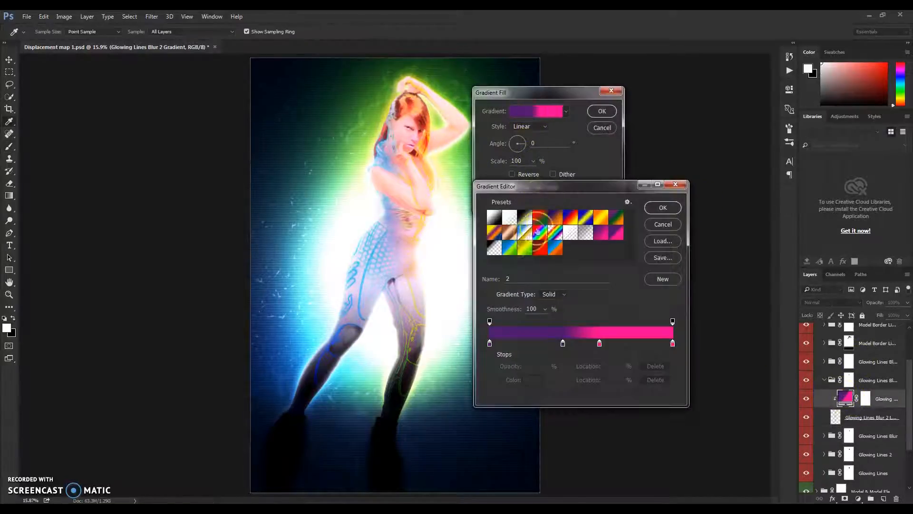
left_click(510, 246)
left_click(663, 207)
left_click(602, 111)
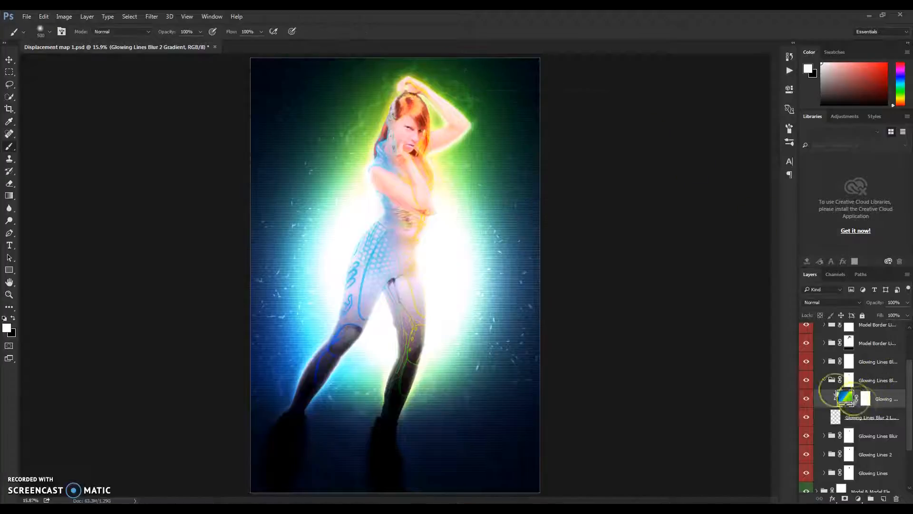
left_click(825, 380)
Change the gradient fill in the Glowing Lines Blur 3 group to the blue-to-green preset 3 and collapse the group.
left_click(824, 361)
double_click(845, 380)
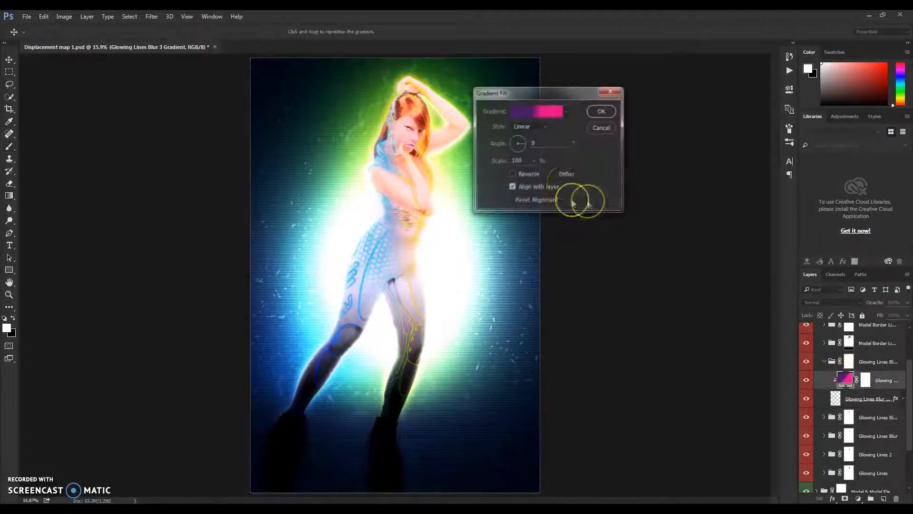
left_click(541, 114)
left_click(506, 247)
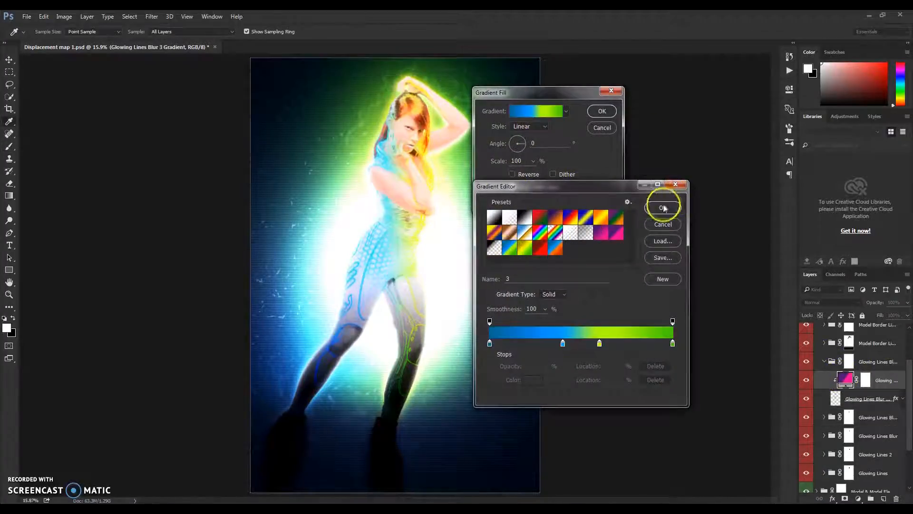
left_click(665, 206)
left_click(602, 111)
left_click(823, 363)
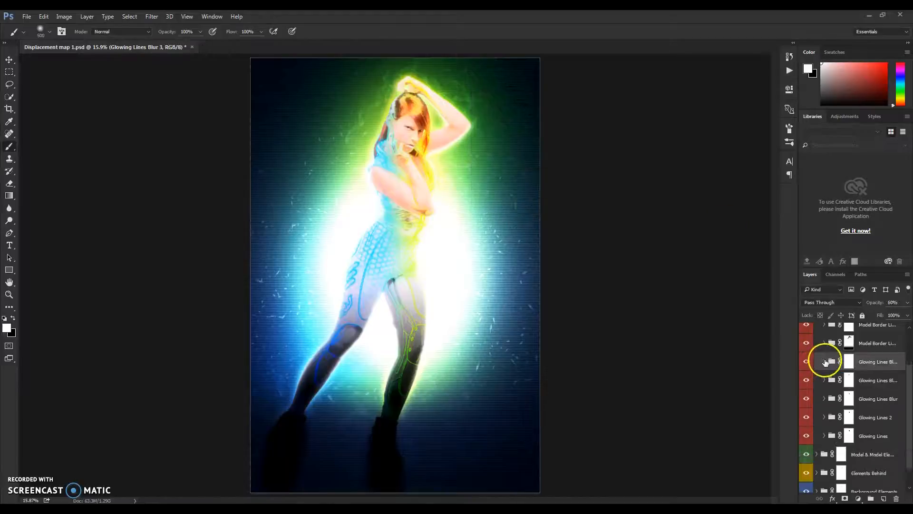
Try a muted red on the Border Light Color fill in the lower Model Border Light group, discard it and collapse the group.
left_click(825, 343)
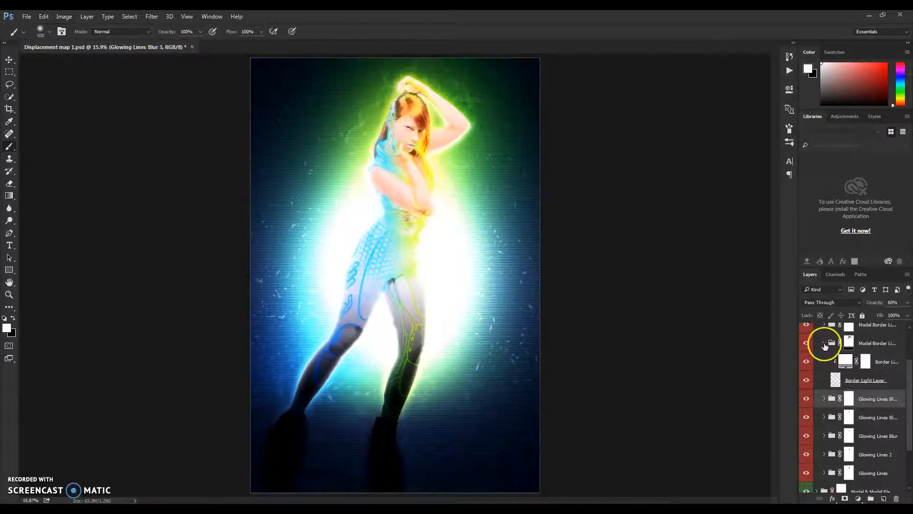
left_click(825, 344)
scroll(870, 384, "up", 2)
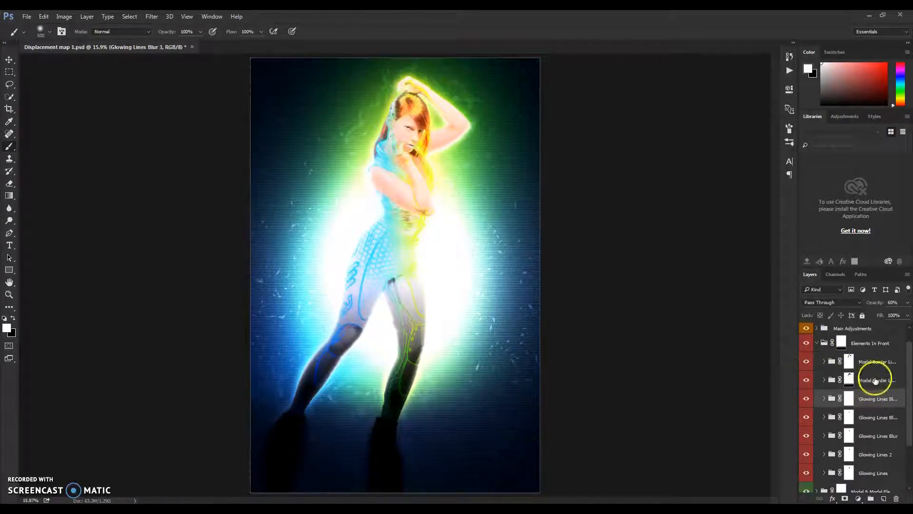
left_click(824, 380)
double_click(844, 398)
left_click(462, 156)
left_click_drag(442, 116, 586, 165)
left_click_drag(597, 200, 560, 221)
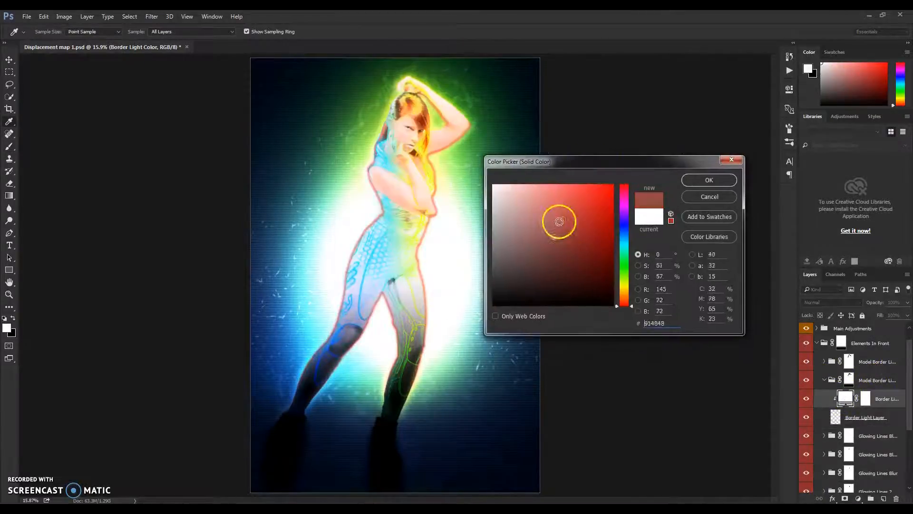
left_click(694, 197)
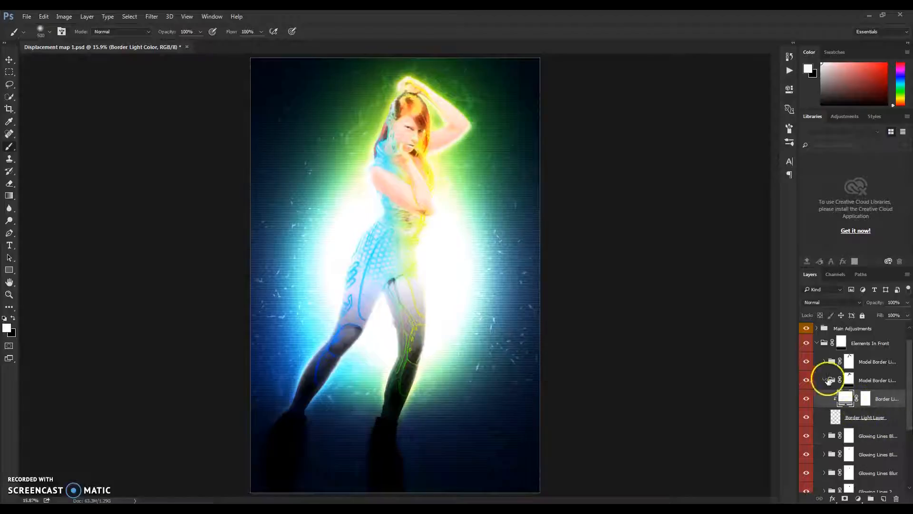
left_click(824, 380)
Collapse the Elements In Front group and look through the smoke, flare and glow layers of the Elements Behind group.
left_click(817, 342)
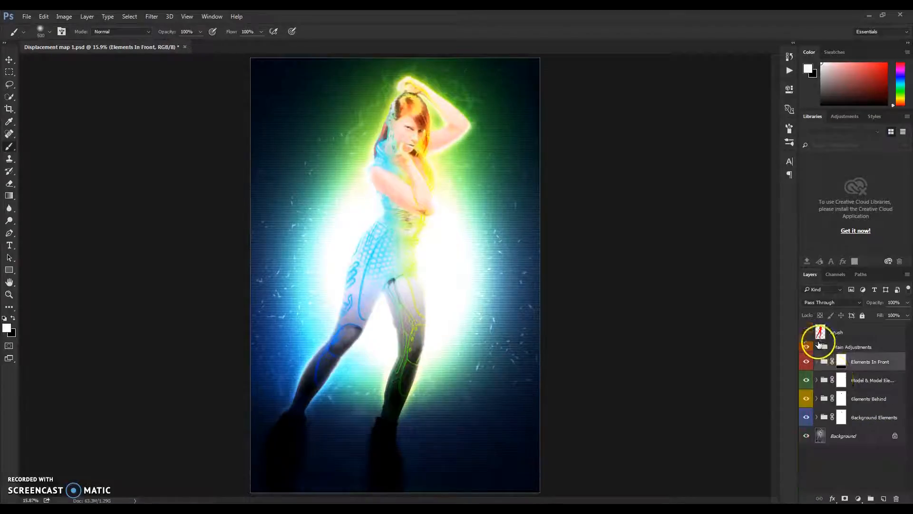
left_click(818, 399)
scroll(861, 385, "down", 2)
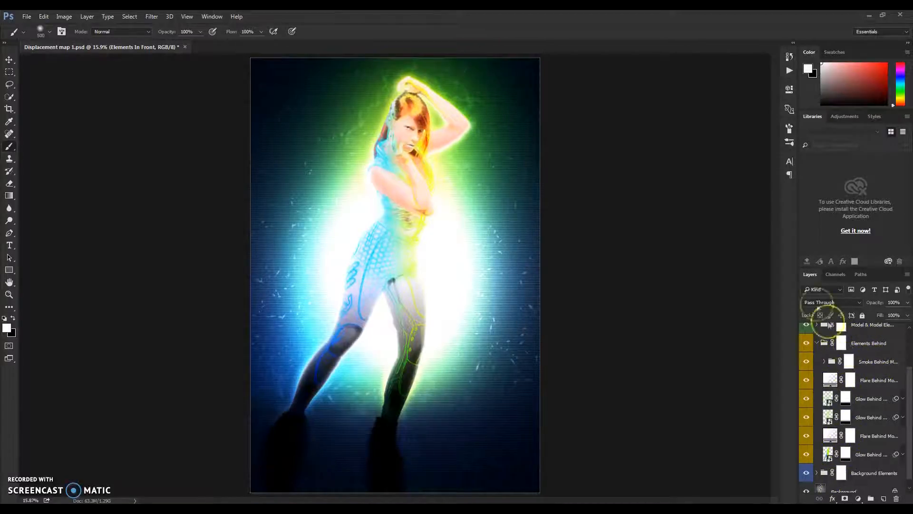
left_click(816, 344)
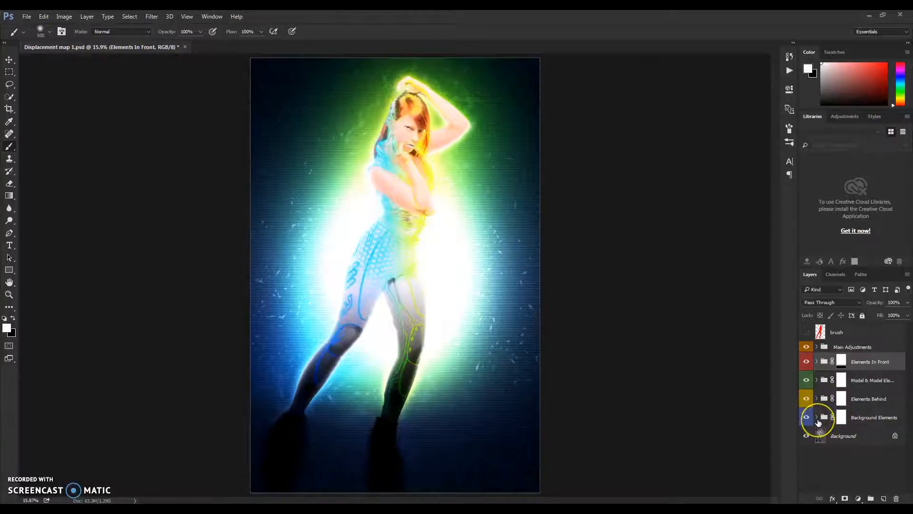
Expand the Background Elements group and compare the image with and without the Background Noise layer.
left_click(816, 417)
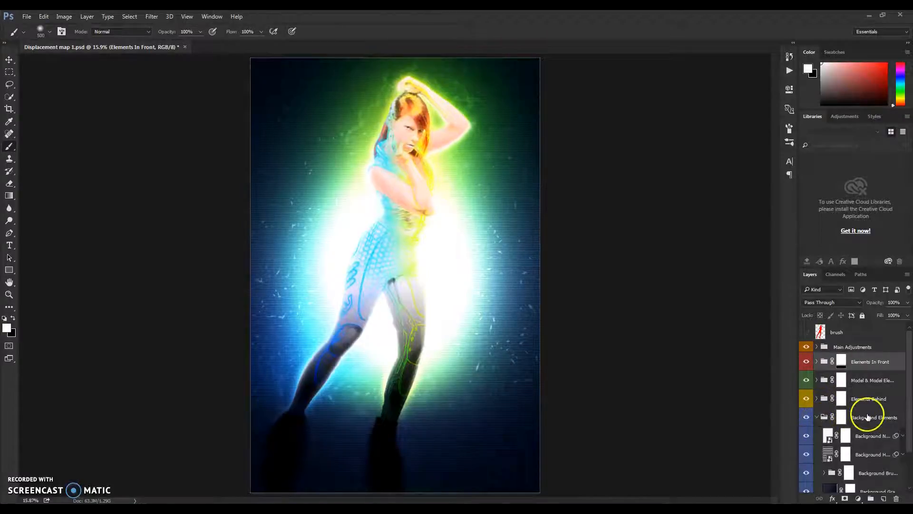
scroll(897, 424, "down", 2)
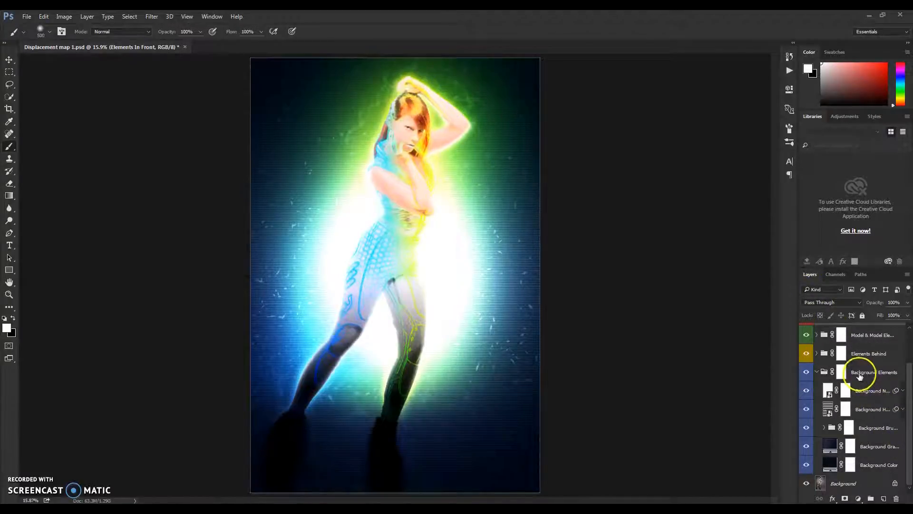
left_click(867, 389)
left_click(806, 391)
left_click(806, 391)
left_click(807, 391)
left_click(806, 391)
left_click(807, 390)
left_click(807, 391)
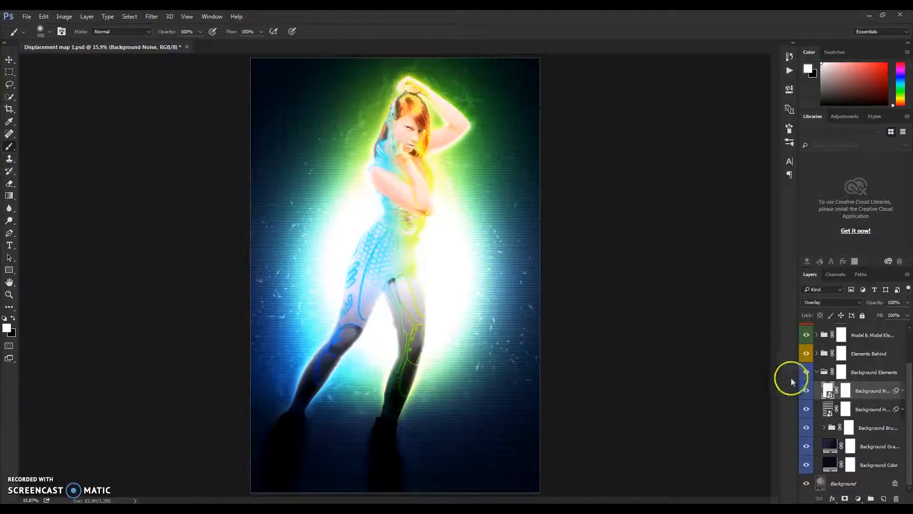
left_click(806, 390)
left_click(807, 390)
Try an Add Noise amount of about 216% in the Background Noise layer's smart filter, discard it and collapse the filter list.
left_click(902, 390)
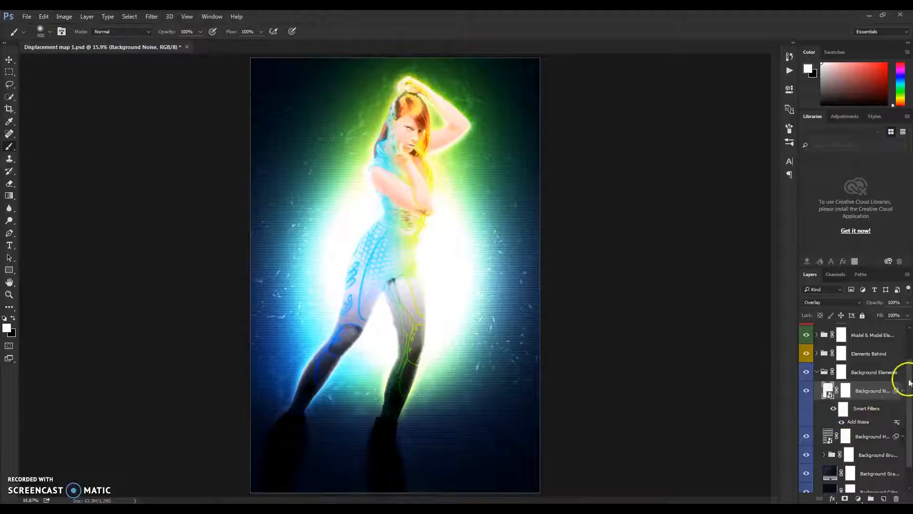
left_click(904, 391)
left_click(905, 390)
left_click(905, 391)
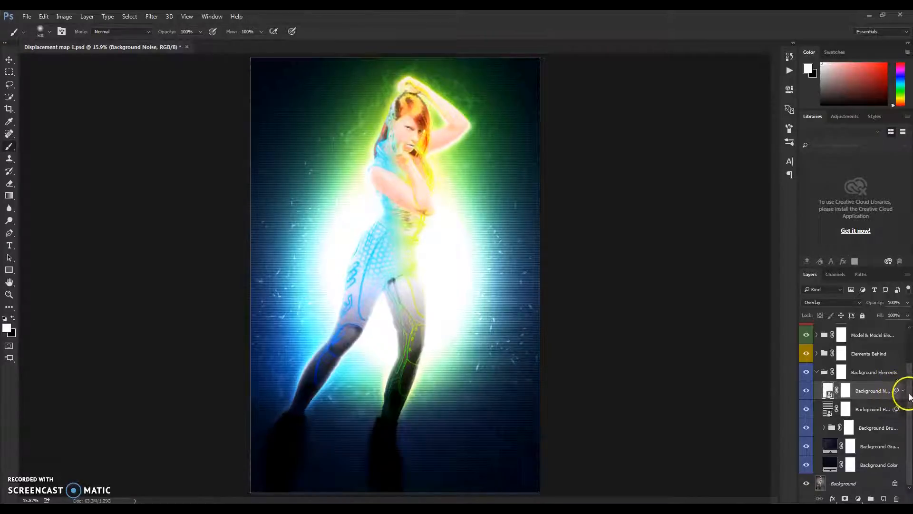
left_click(906, 389)
left_click(905, 390)
left_click(905, 390)
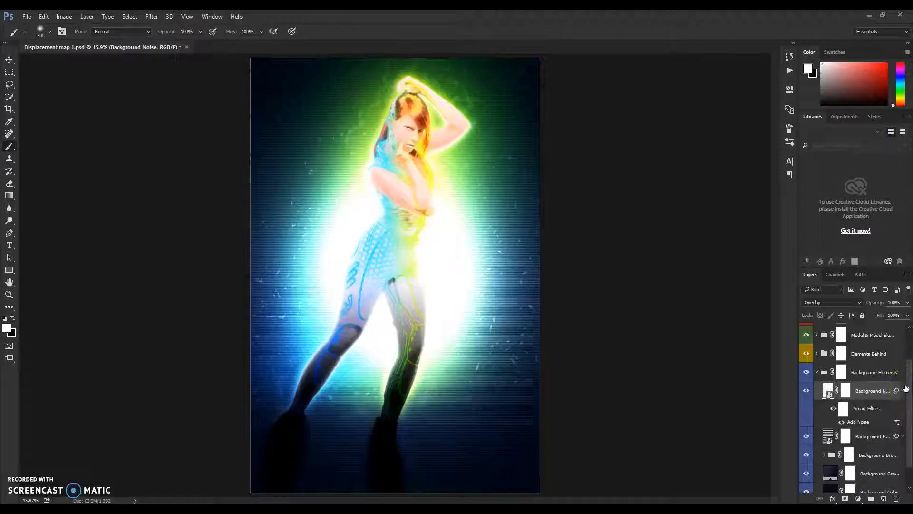
double_click(865, 423)
left_click_drag(416, 257, 467, 252)
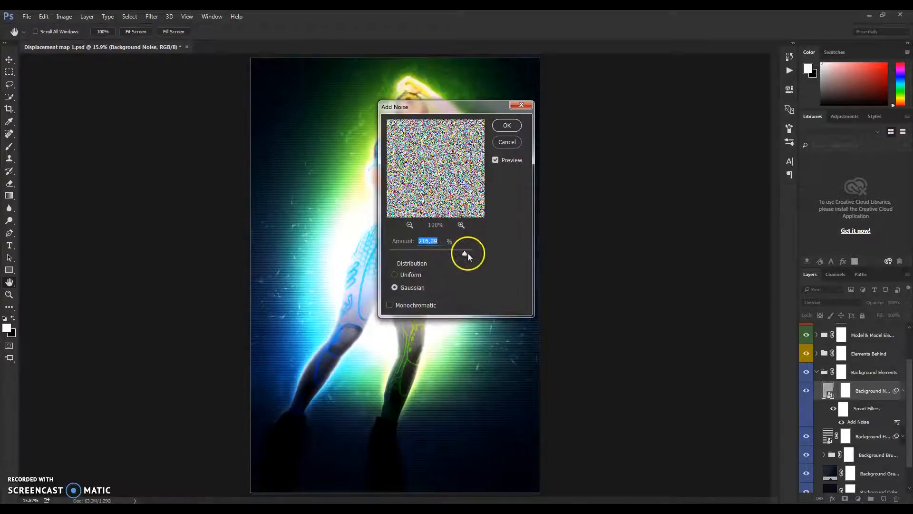
left_click(507, 142)
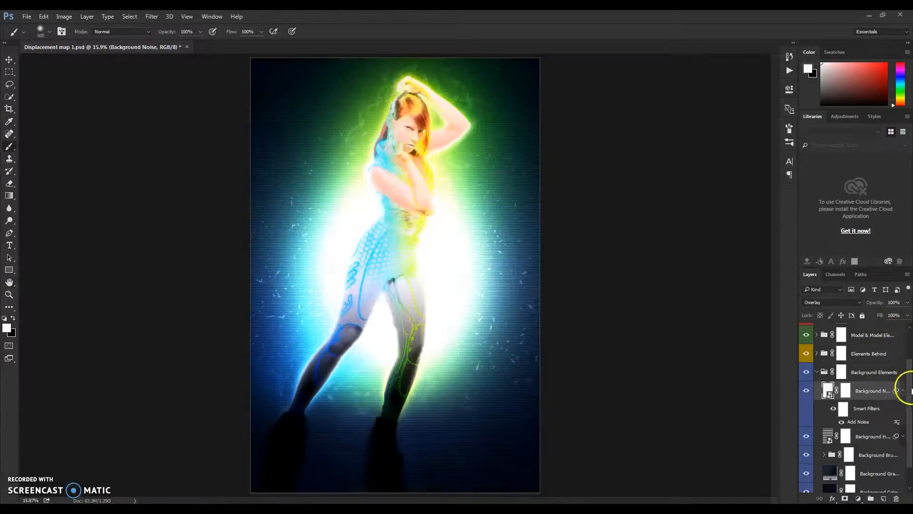
left_click(903, 390)
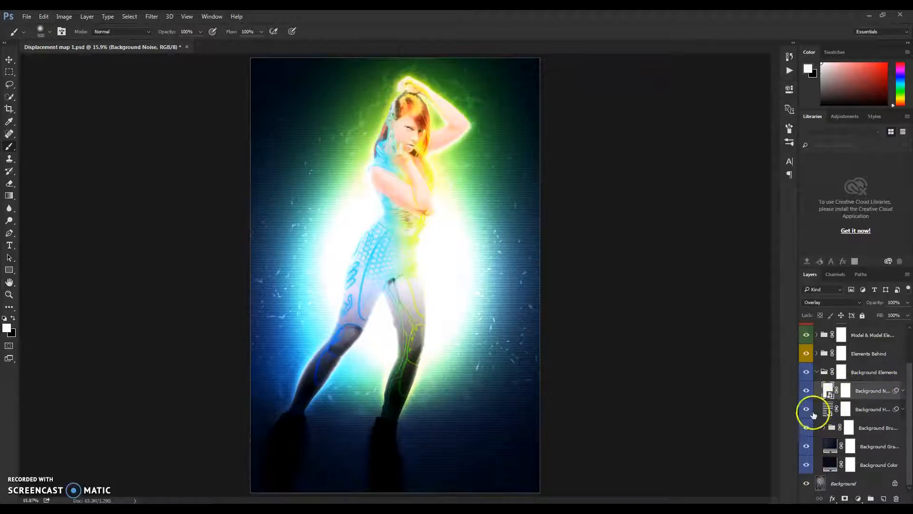
Compare the image with and without the Background Horizontal Lines layer.
left_click(862, 409)
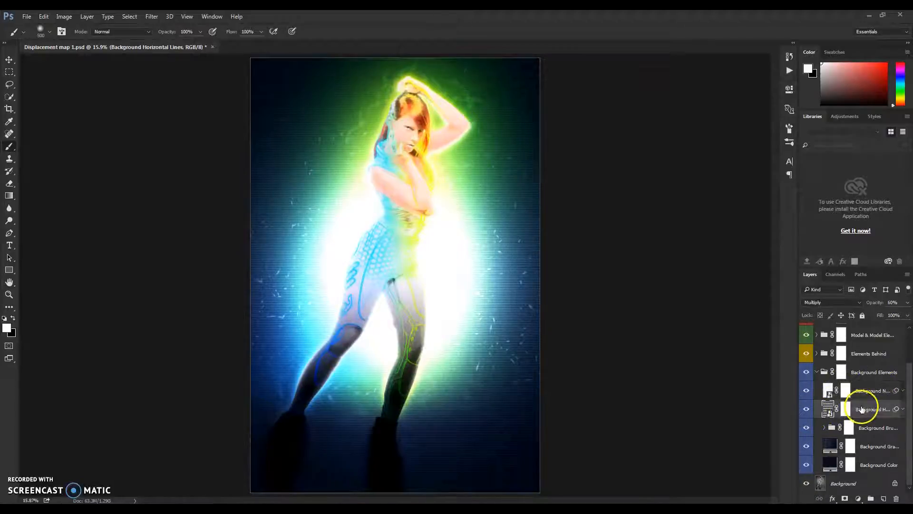
left_click(807, 410)
left_click(807, 410)
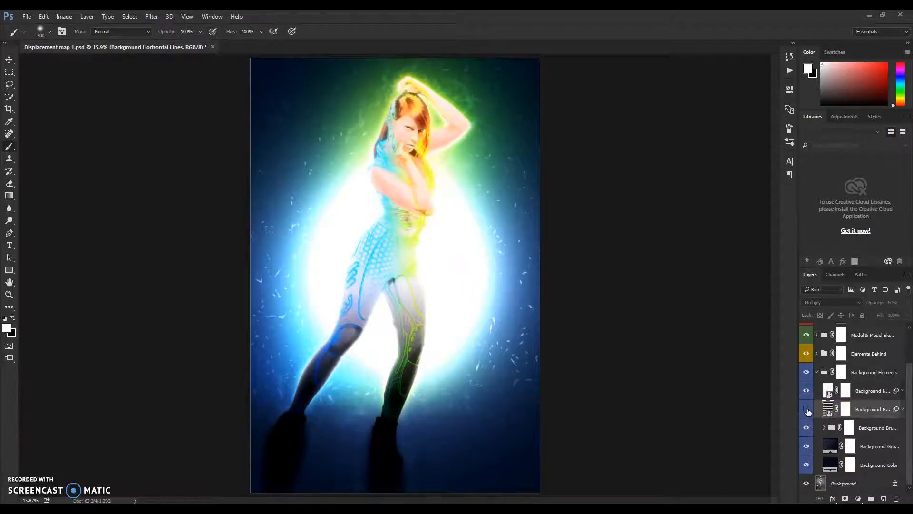
left_click(807, 410)
left_click(807, 410)
left_click(807, 410)
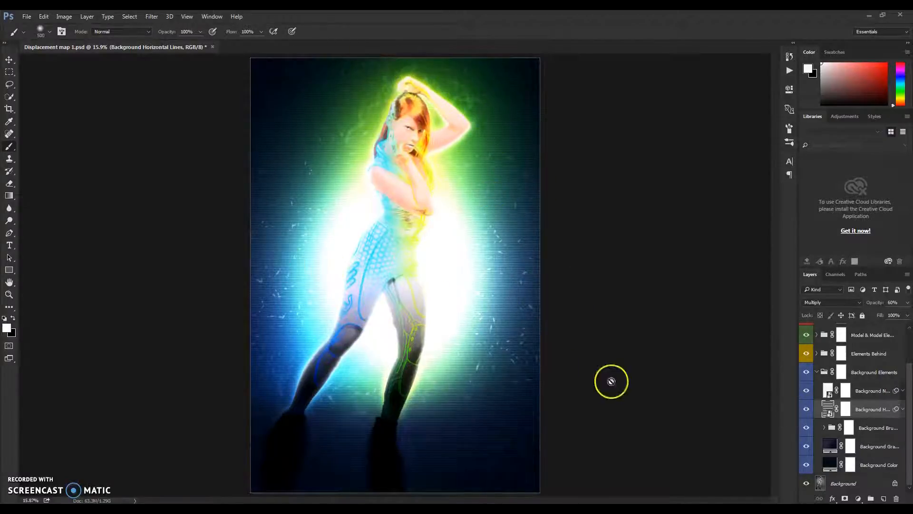
Try different sizes for the lower Halftone Pattern effect in the Background Horizontal Lines layer's Filter Gallery and discard the changes.
left_click(903, 409)
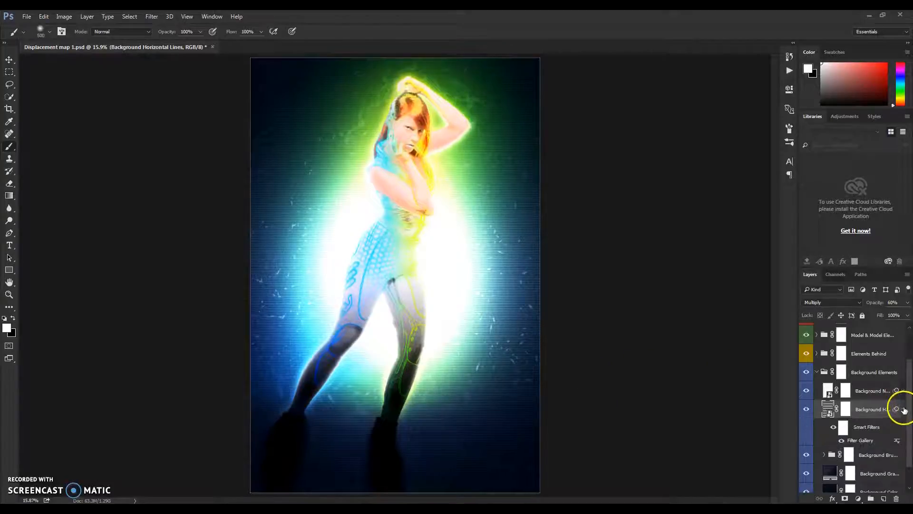
double_click(868, 442)
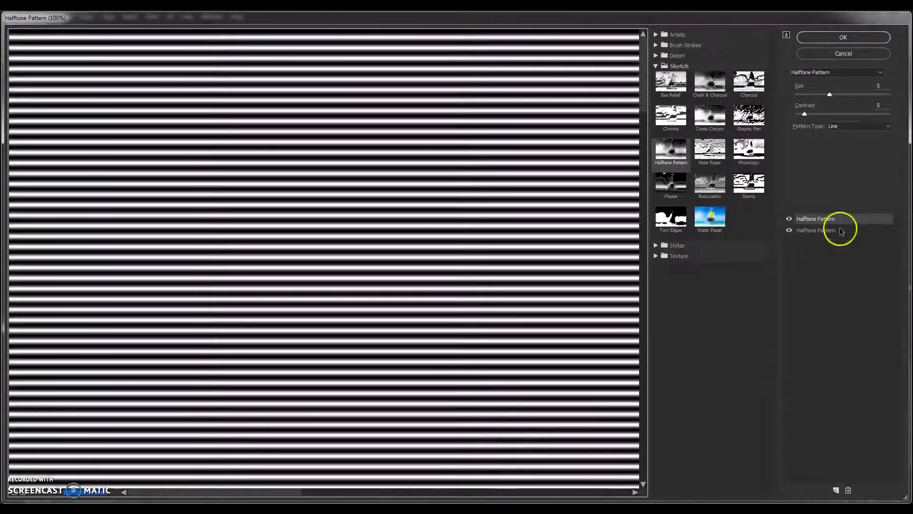
left_click(815, 231)
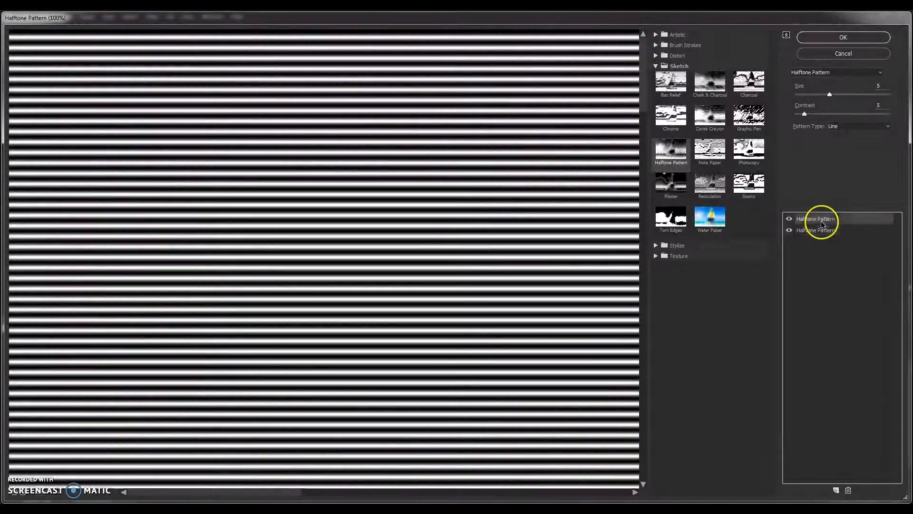
mouse_move(835, 96)
left_mouse_down()
mouse_move(852, 95)
mouse_move(797, 95)
mouse_move(821, 95)
left_mouse_up()
left_click(825, 221)
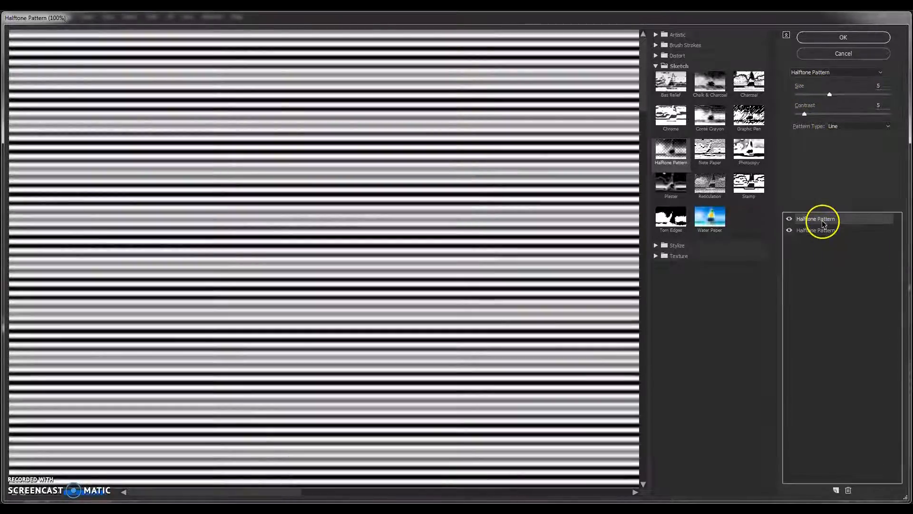
left_click(827, 231)
left_click_drag(821, 95, 829, 95)
left_click(827, 220)
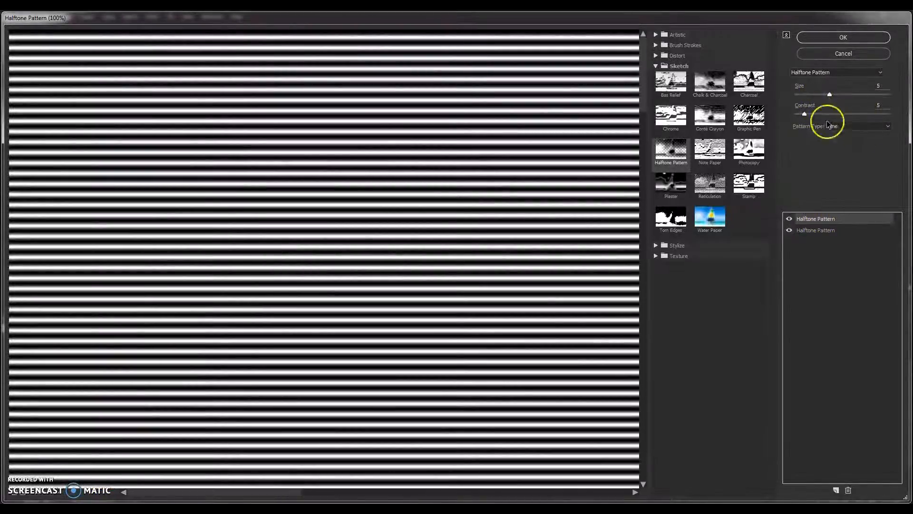
left_click(860, 53)
left_click(903, 408)
Look through the Background Brushes group's layers, collapse the group and check its effect on the image through its visibility.
left_click(851, 427)
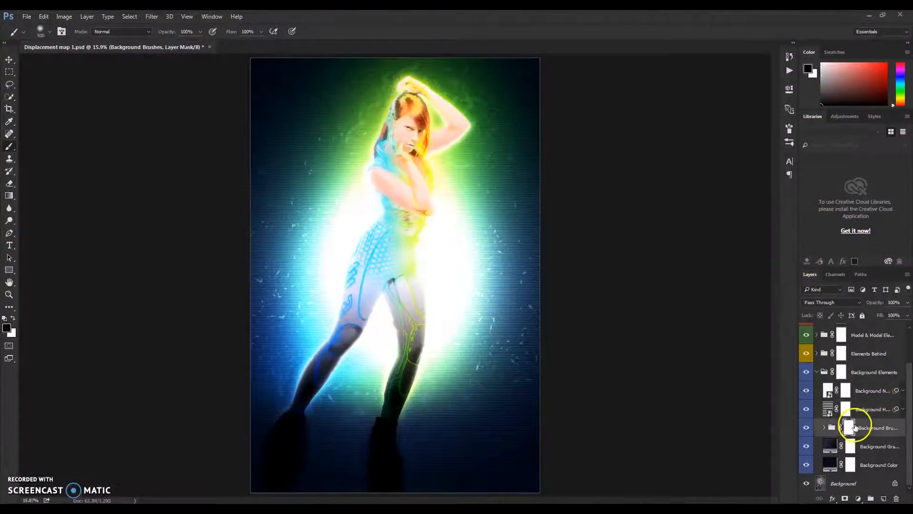
left_click(825, 427)
left_click(824, 428)
left_click(825, 427)
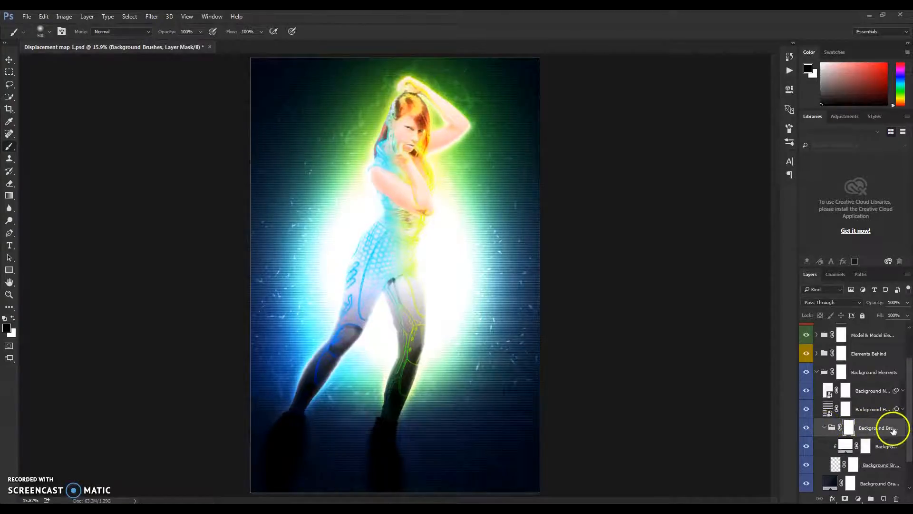
left_click(825, 428)
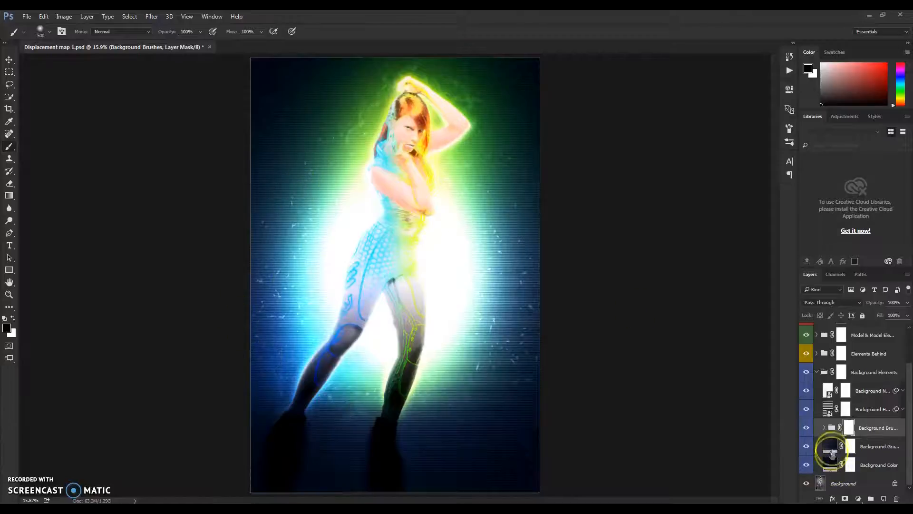
left_click(807, 428)
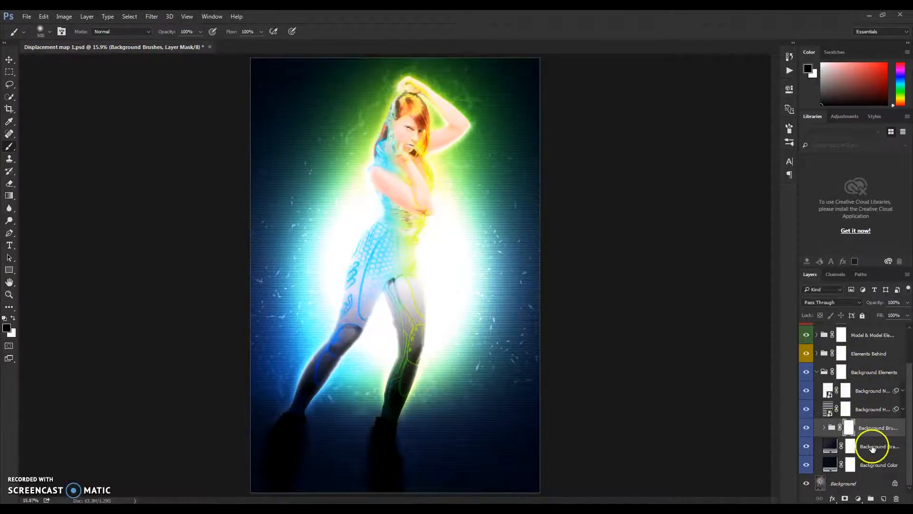
Compare the image with and without the Background Gradient layer.
left_click(870, 445)
left_click(829, 450)
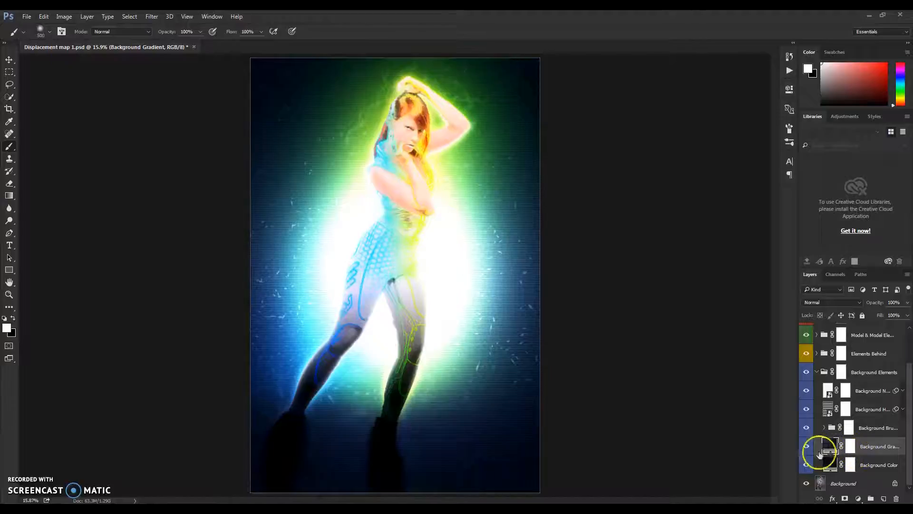
left_click(807, 447)
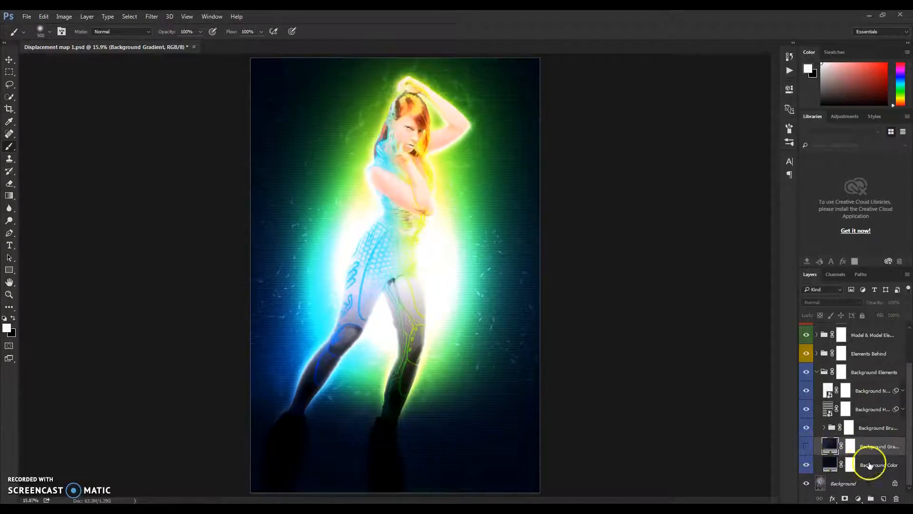
left_click(807, 446)
Try yellow-green, red-orange and purple-pink preset gradients on the Background Gradient fill layer and discard the changes.
double_click(833, 445)
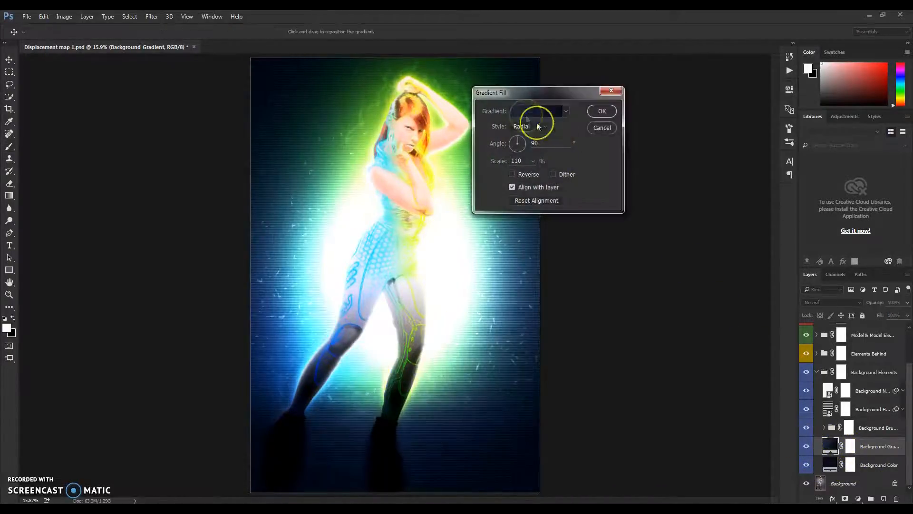
left_click(523, 109)
left_click(525, 249)
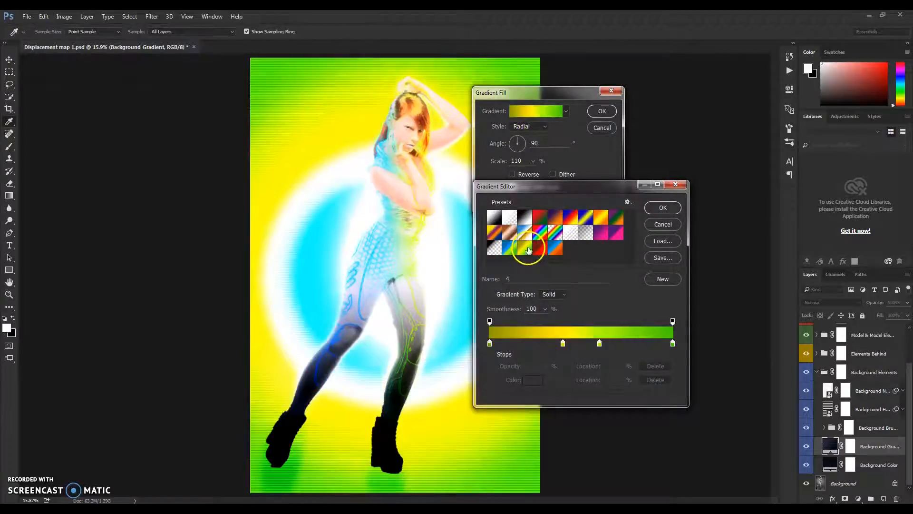
left_click(554, 247)
left_click(601, 233)
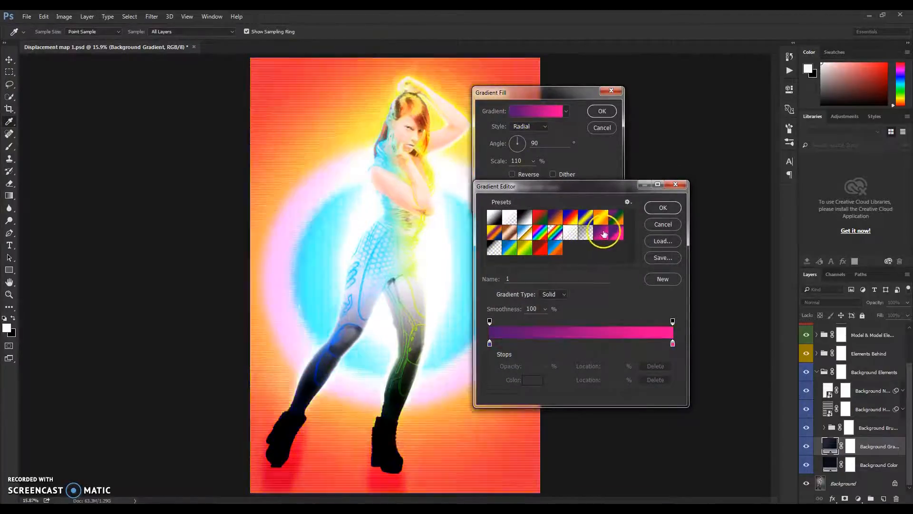
left_click(614, 233)
left_click(678, 226)
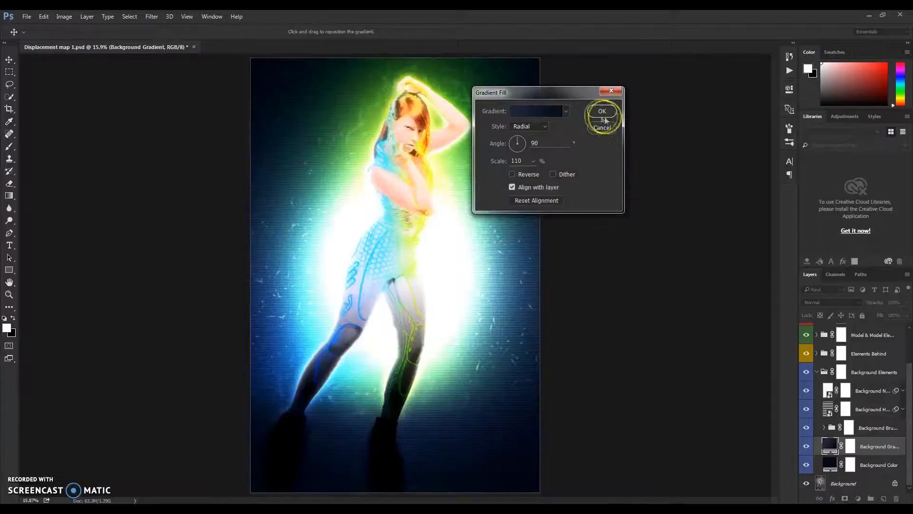
left_click(593, 128)
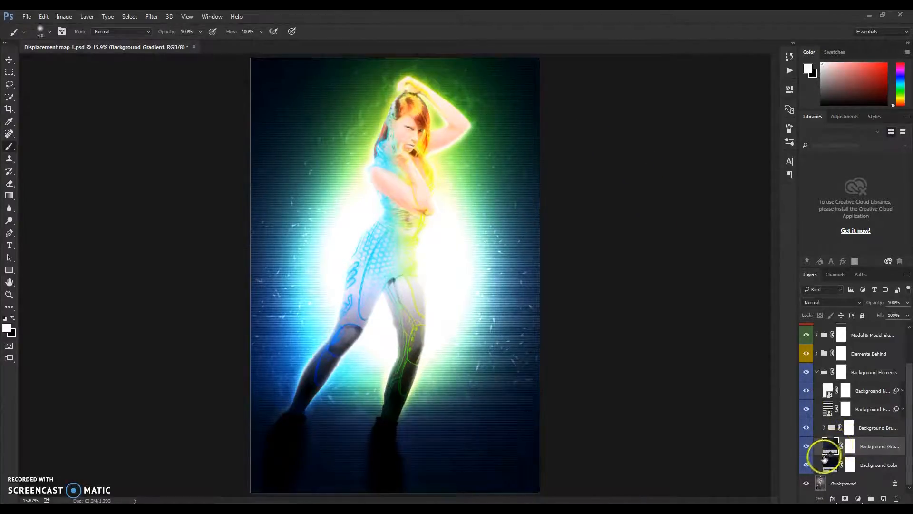
With the Background Gradient layer hidden, try purple 391048 for the Background Color fill, discard it and show the gradient layer again.
left_click(806, 446)
double_click(830, 464)
mouse_move(563, 206)
left_mouse_down()
mouse_move(563, 236)
mouse_move(580, 266)
mouse_move(587, 257)
mouse_move(564, 284)
mouse_move(618, 255)
mouse_move(623, 315)
mouse_move(633, 216)
mouse_move(620, 205)
mouse_move(623, 221)
mouse_move(626, 210)
left_mouse_up()
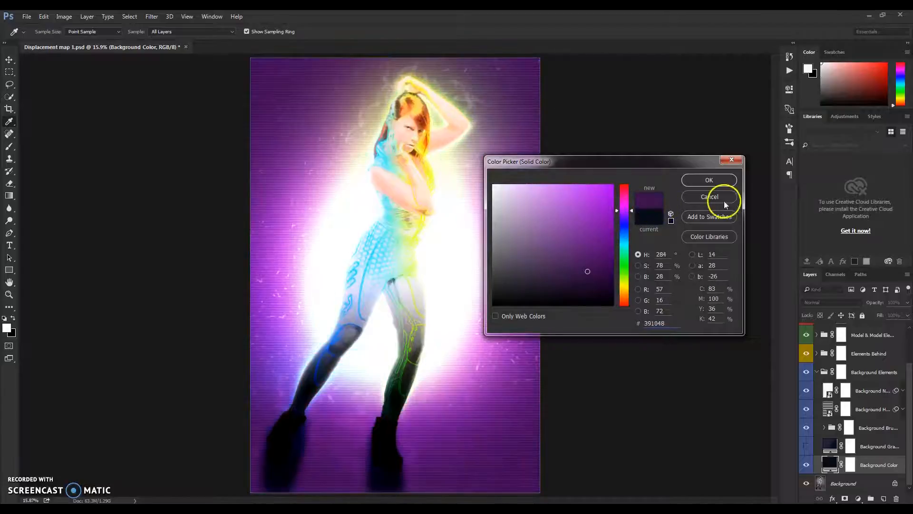
left_click(721, 198)
left_click(810, 447)
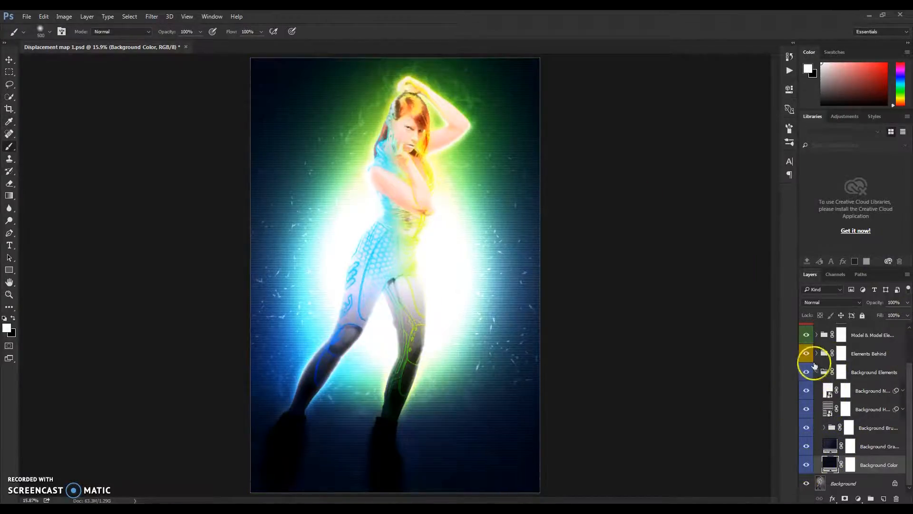
Collapse the Background Elements group and expand Elements Behind to look through its layers and the upper Glow Behind layer's smart filters.
left_click(816, 371)
left_click(817, 398)
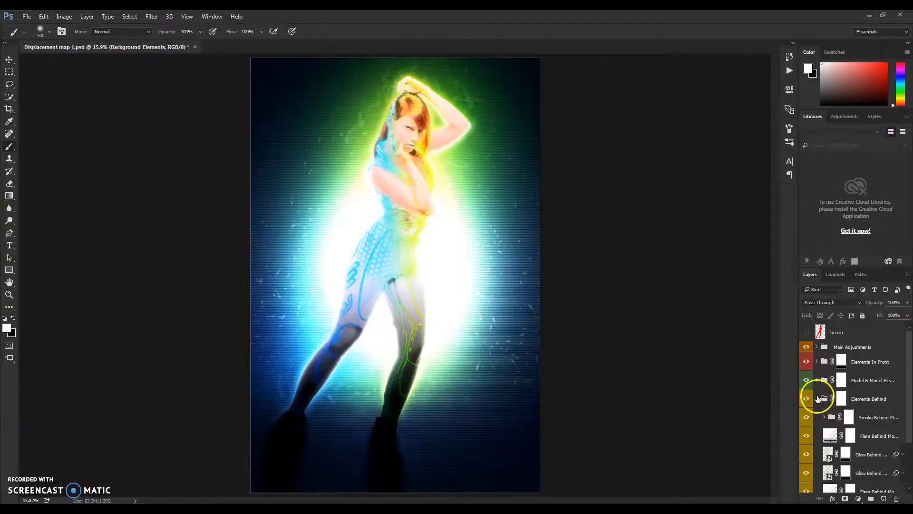
scroll(856, 418, "down", 3)
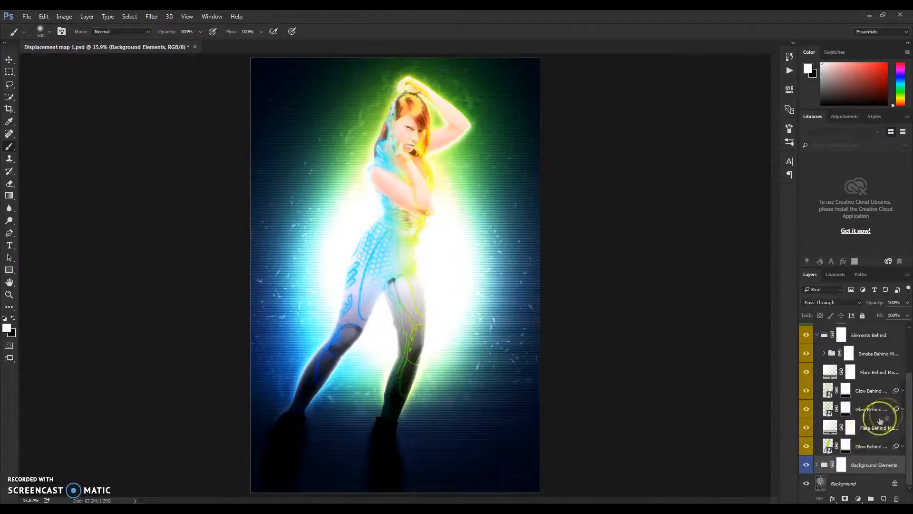
left_click(903, 391)
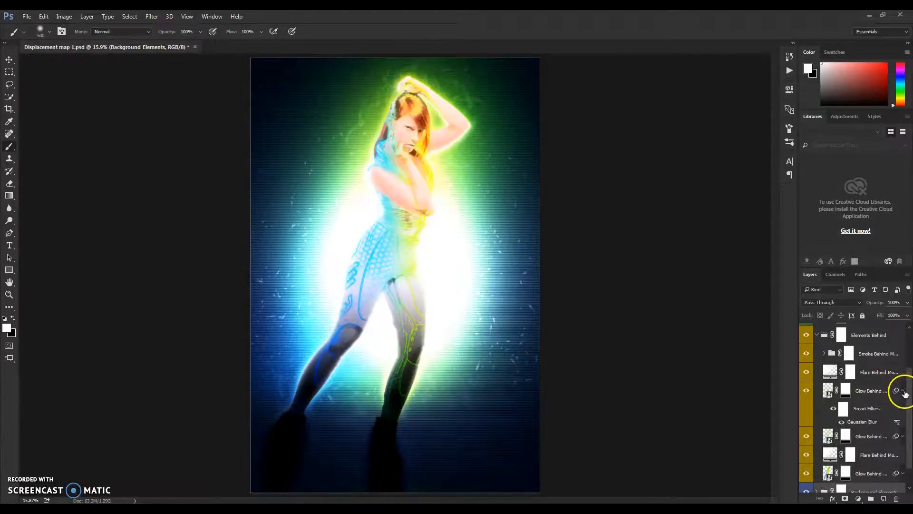
left_click(903, 392)
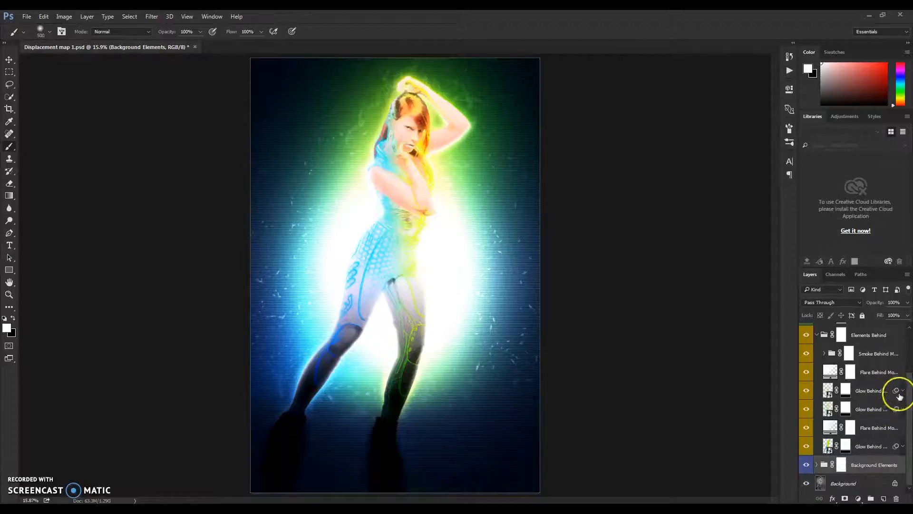
View the Gaussian Blur settings of the Glow Behind Model 2 copy layer without changing them, and collapse the Elements Behind group.
left_click(903, 391)
double_click(860, 422)
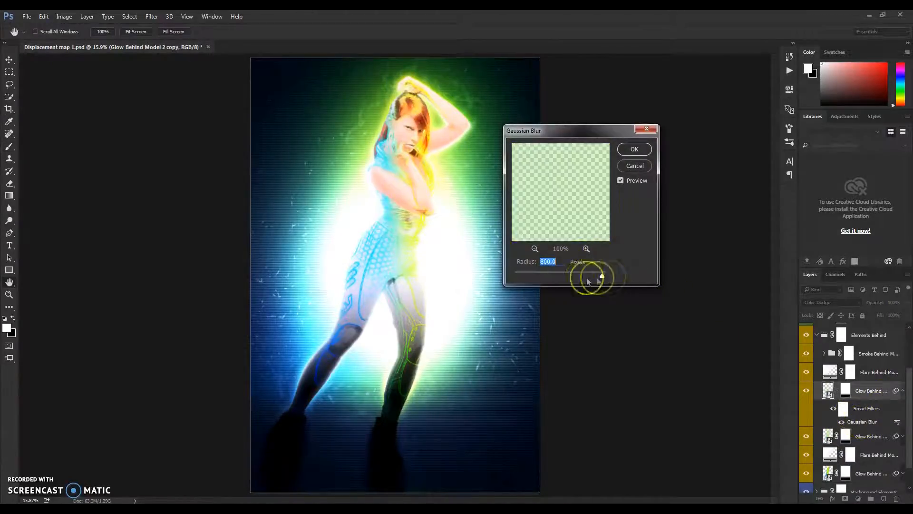
left_click(635, 166)
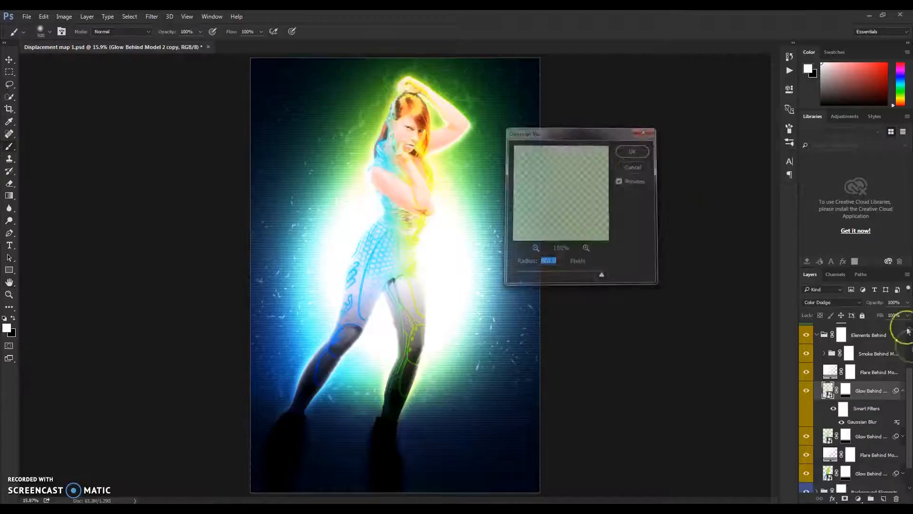
left_click(903, 391)
left_click(822, 335)
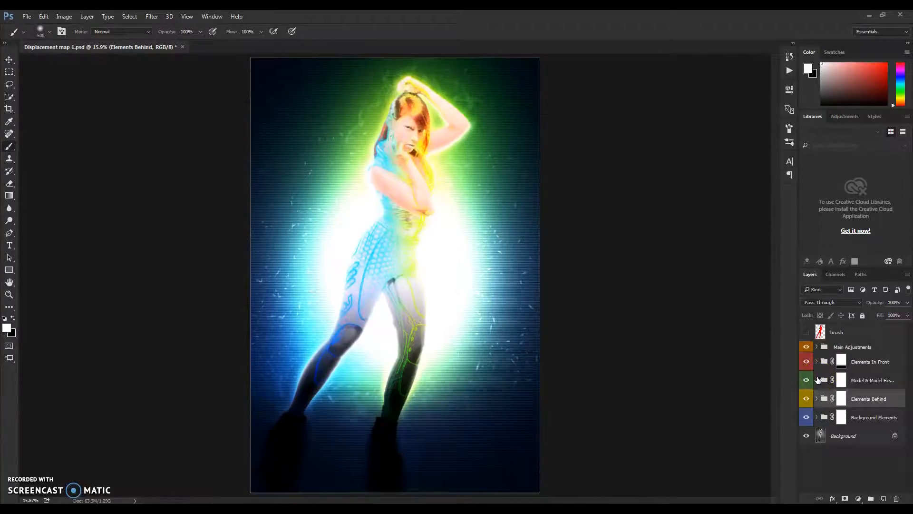
left_click(807, 379)
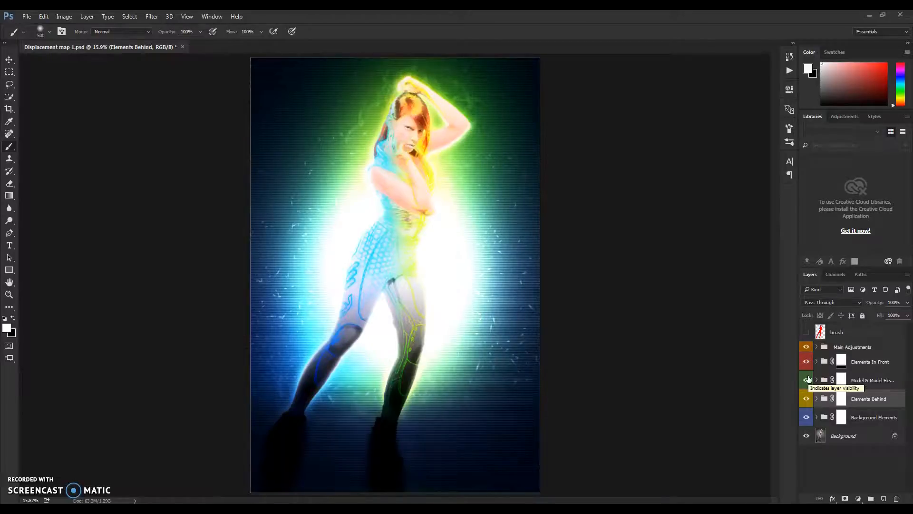